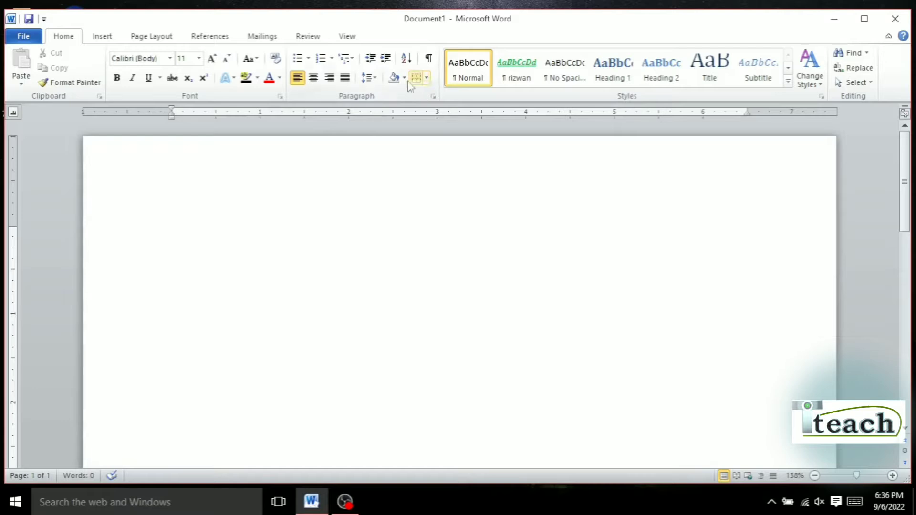
{"action": "left_click", "coordinate": [427, 79]}
{"action": "left_click", "coordinate": [427, 79]}
{"action": "left_click", "coordinate": [427, 78]}
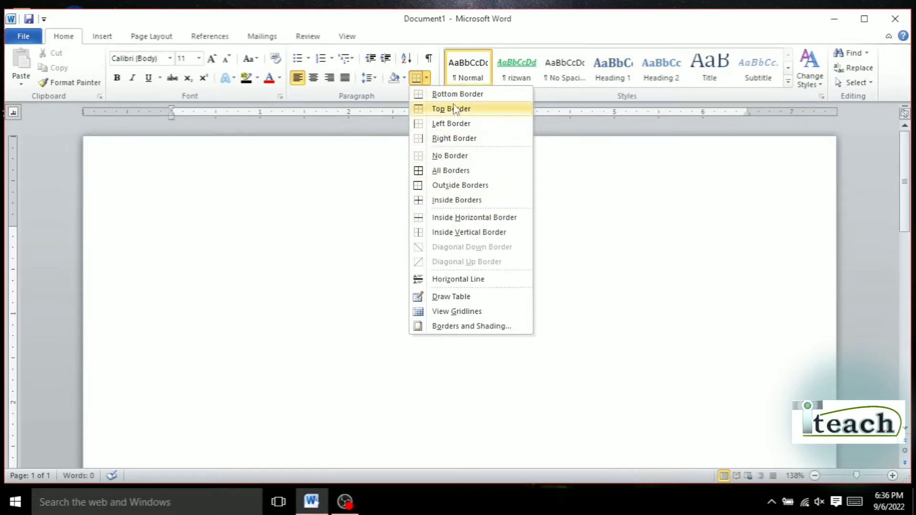
{"action": "left_click", "coordinate": [365, 212]}
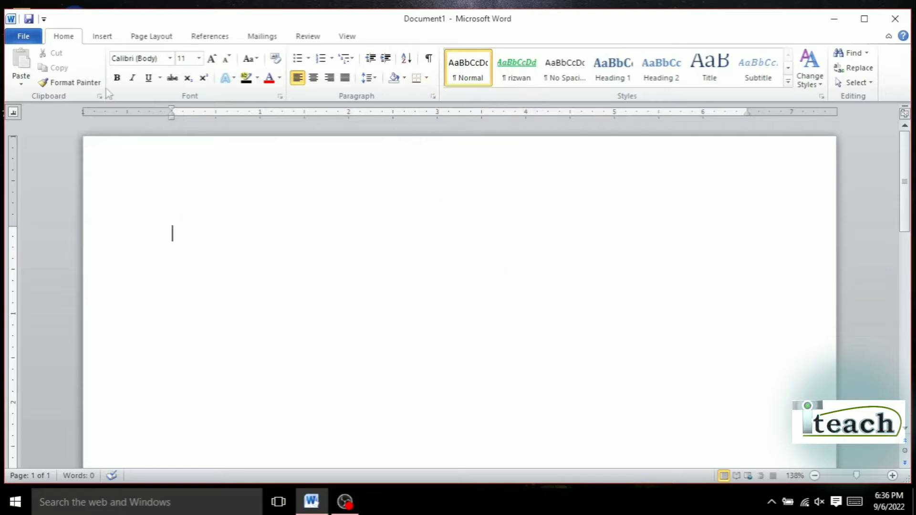
Step: Insert a table with four columns and four rows at the start of the document
{"action": "left_click", "coordinate": [102, 35]}
{"action": "left_click", "coordinate": [111, 67]}
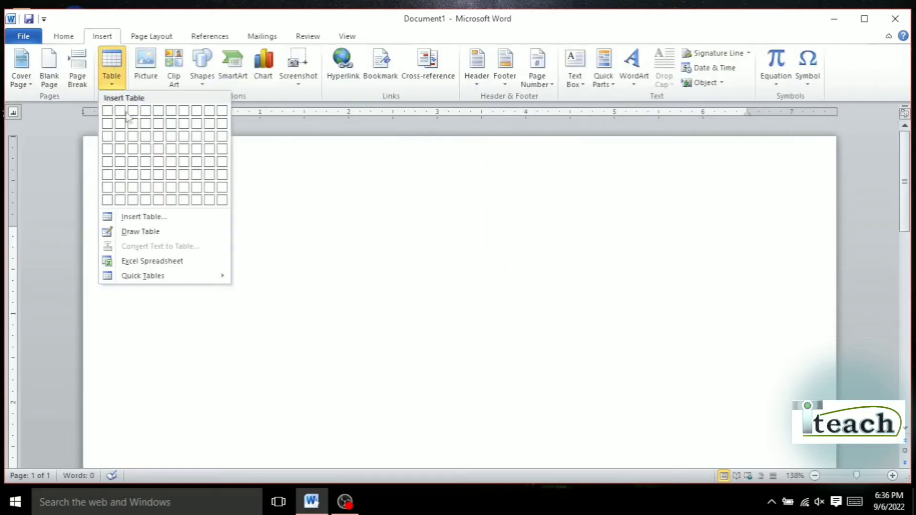
{"action": "left_click", "coordinate": [145, 148]}
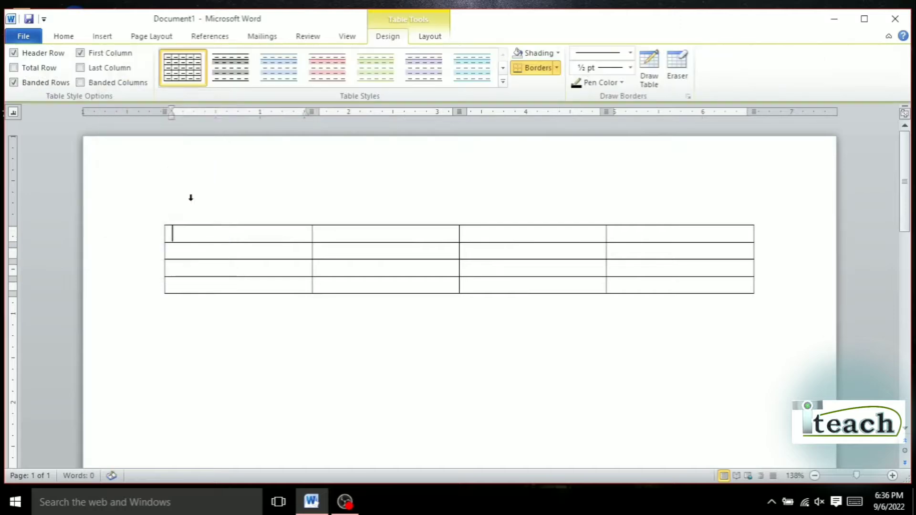
Step: Remove the bottom border of the second cell in the table's first row, and restore it
{"action": "left_click", "coordinate": [63, 36]}
{"action": "left_click", "coordinate": [427, 79]}
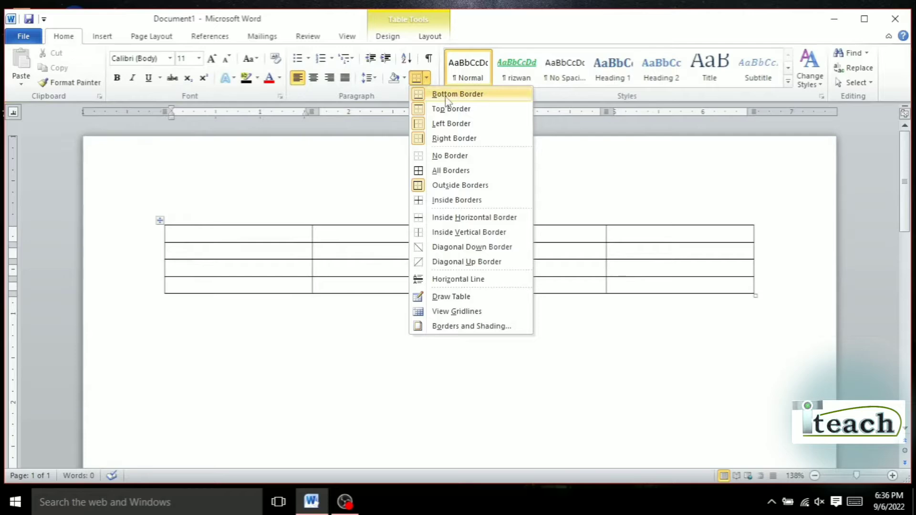
{"action": "left_click", "coordinate": [348, 232]}
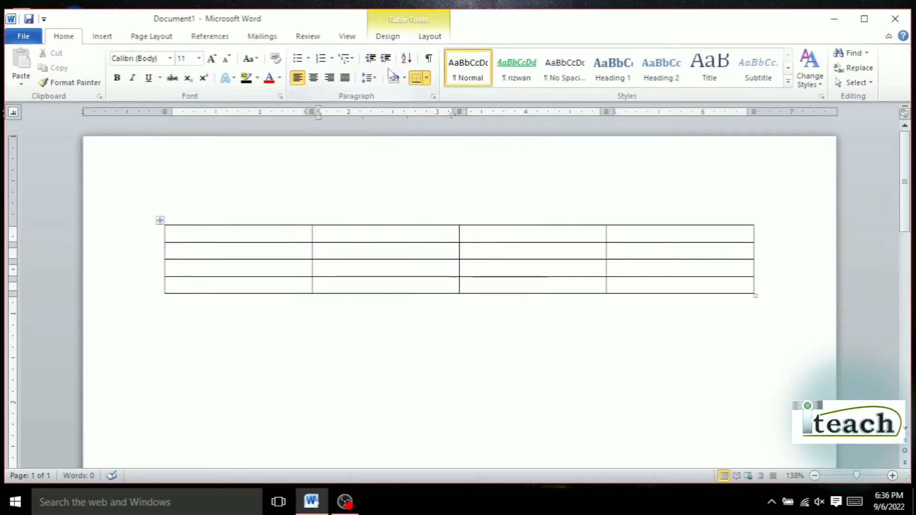
{"action": "left_click", "coordinate": [426, 78]}
{"action": "left_click", "coordinate": [435, 95]}
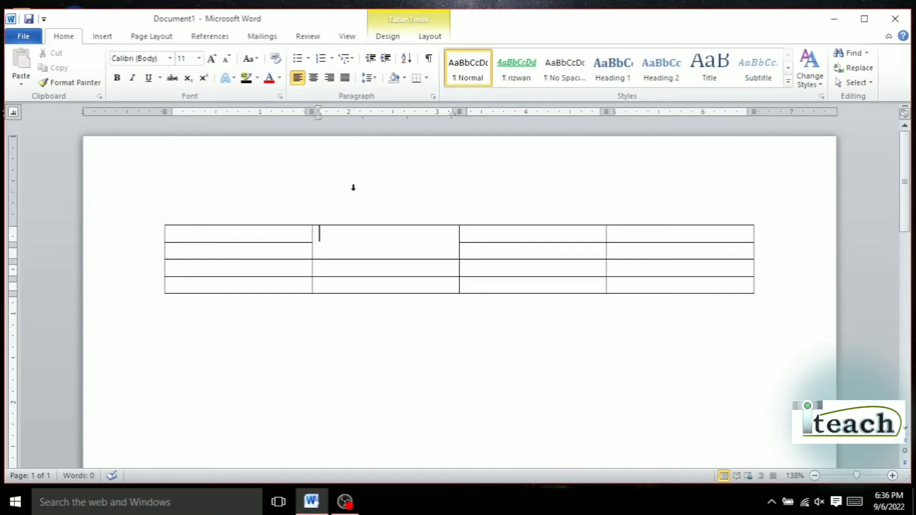
{"action": "left_click", "coordinate": [427, 79]}
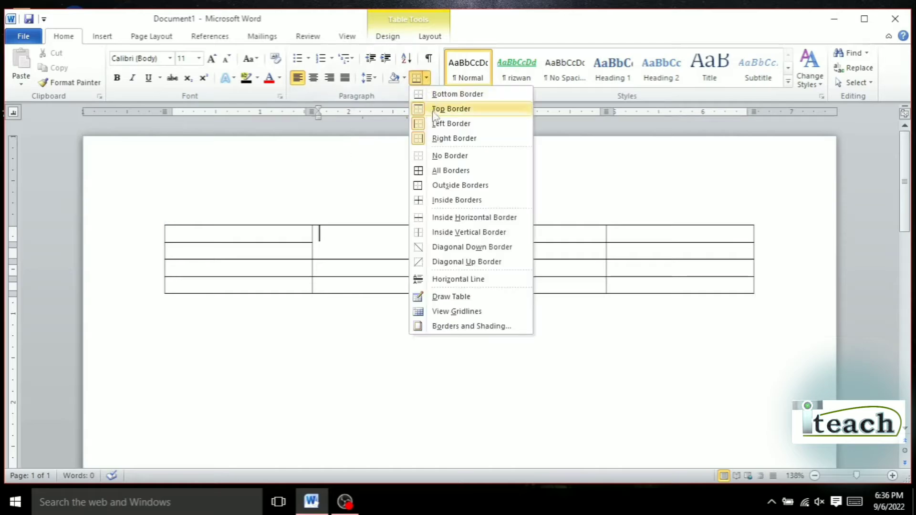
{"action": "left_click", "coordinate": [452, 94]}
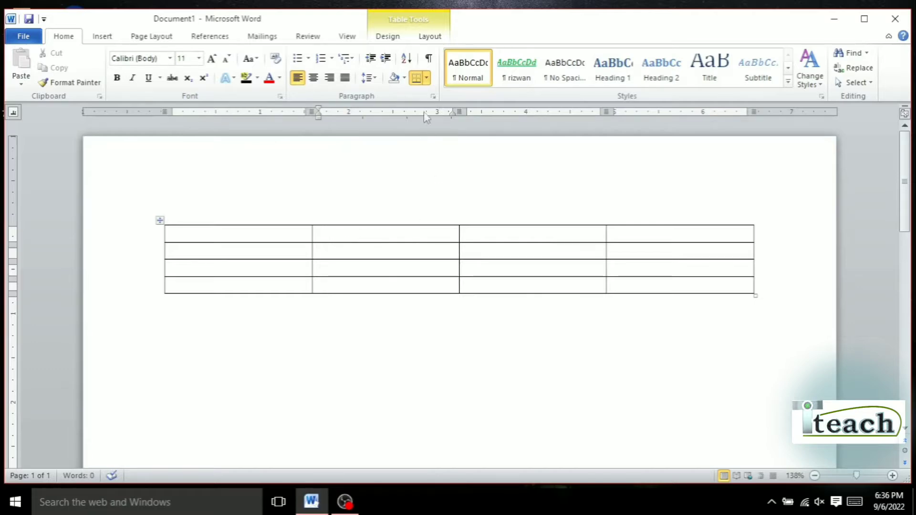
Step: Turn the top border of the second cell in the first row off and back on
{"action": "left_click", "coordinate": [427, 78]}
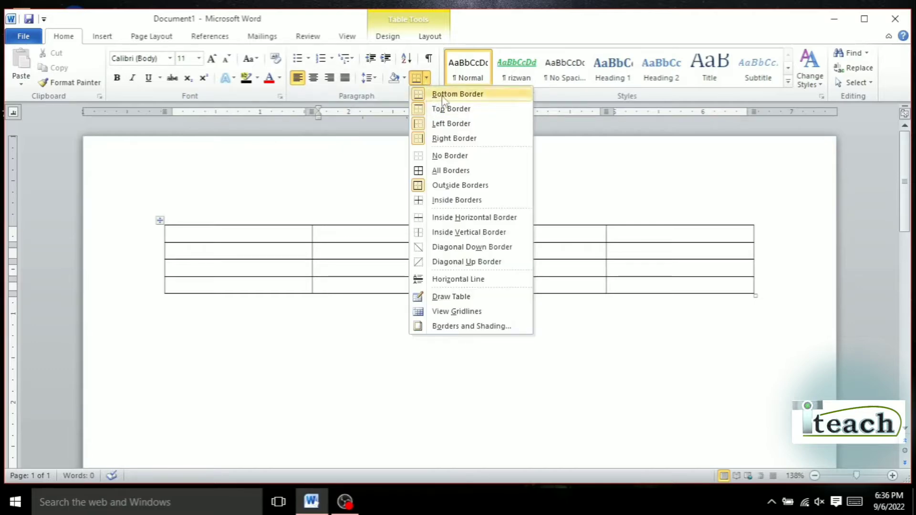
{"action": "left_click", "coordinate": [442, 110]}
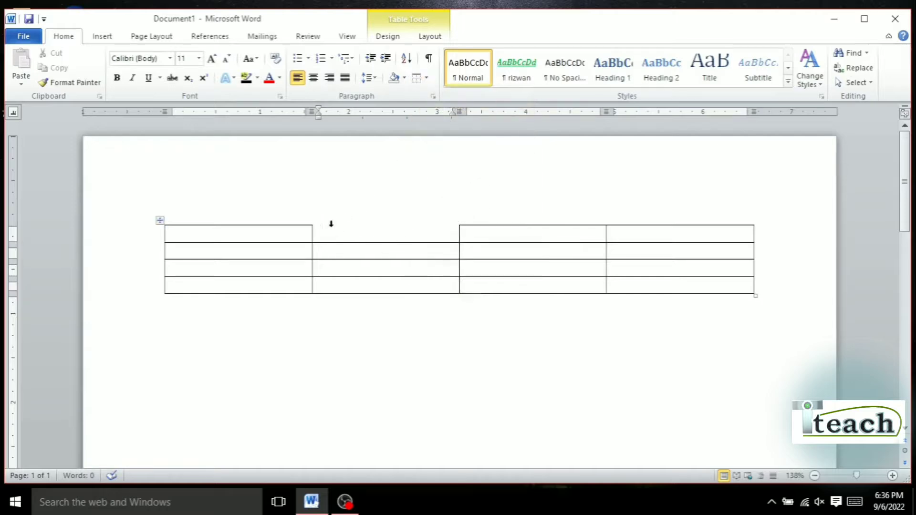
{"action": "left_click", "coordinate": [426, 78]}
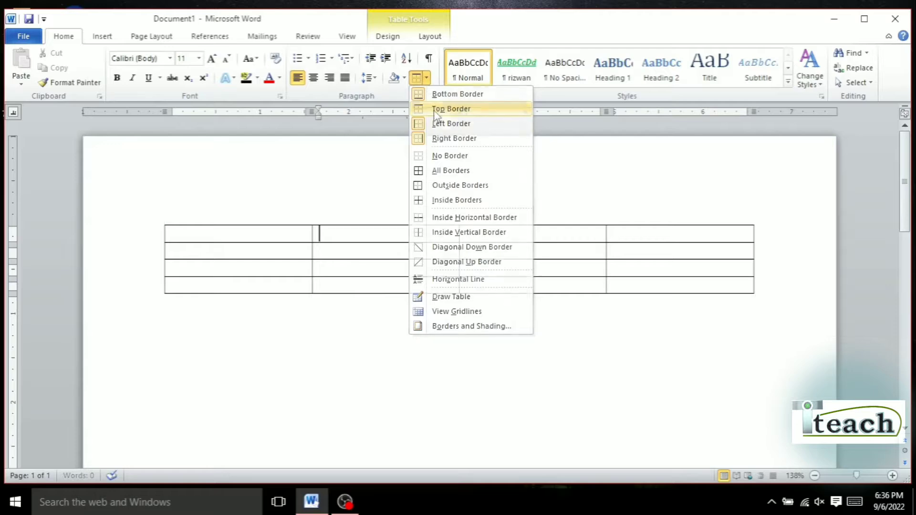
{"action": "left_click", "coordinate": [434, 110]}
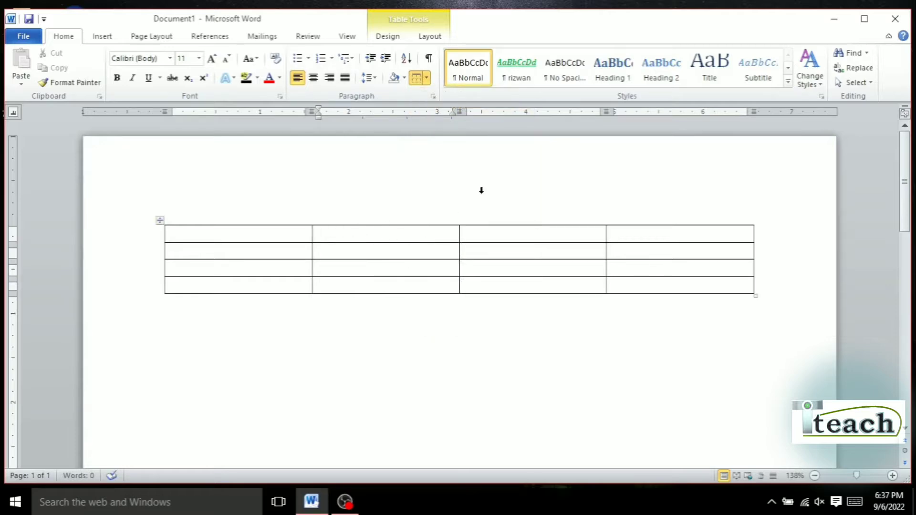
Step: Turn the left border of the second cell in the first row off and back on
{"action": "left_click", "coordinate": [427, 78]}
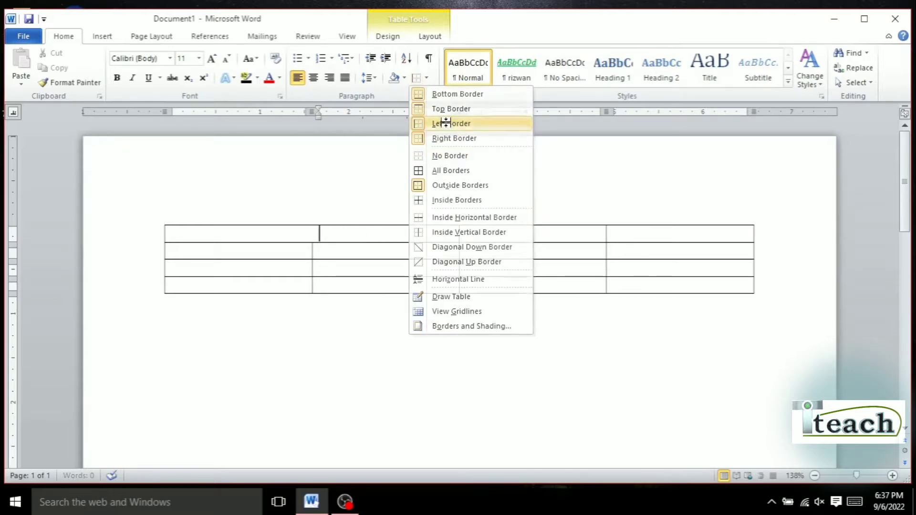
{"action": "left_click", "coordinate": [446, 123]}
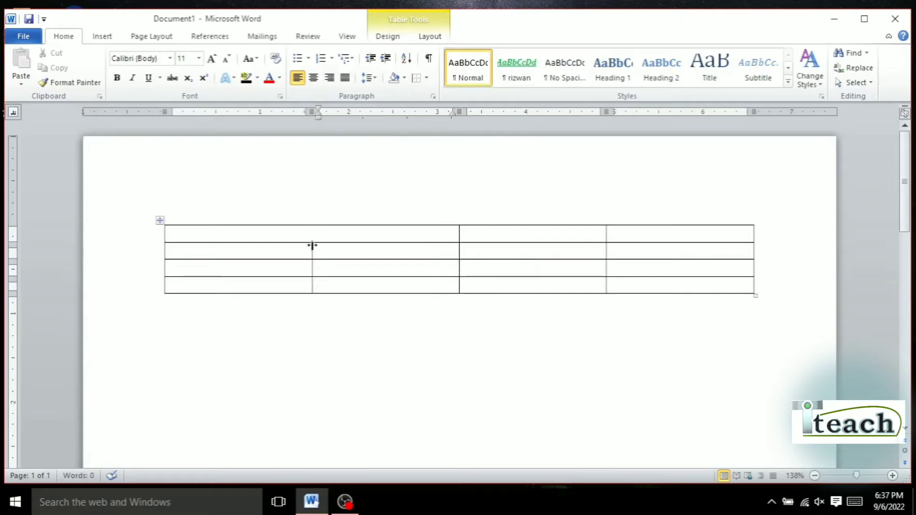
{"action": "left_click", "coordinate": [416, 78]}
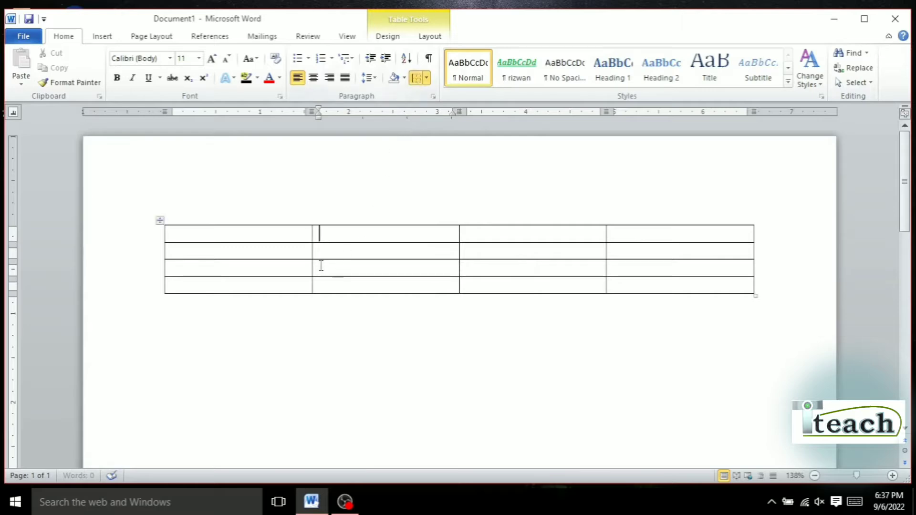
Step: Turn the right border of the second cell in the first row off and back on
{"action": "left_click", "coordinate": [426, 78]}
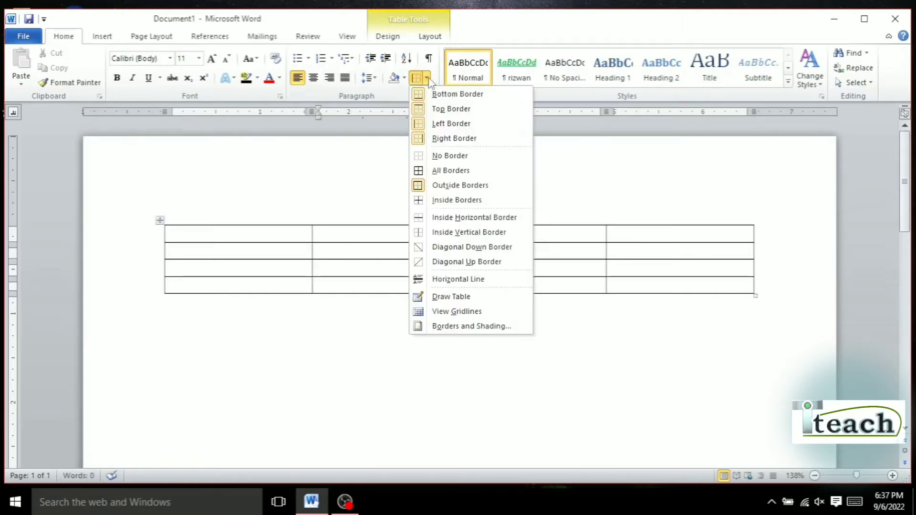
{"action": "left_click", "coordinate": [421, 137]}
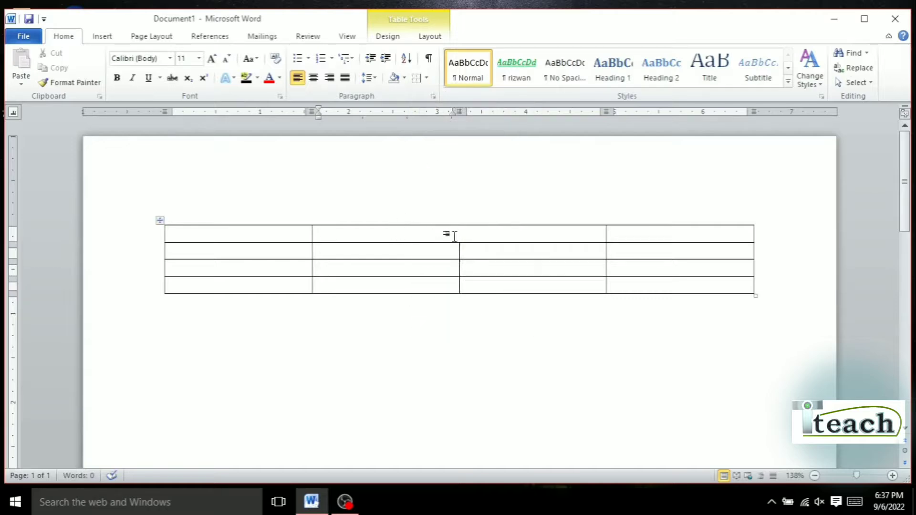
{"action": "left_click", "coordinate": [417, 77]}
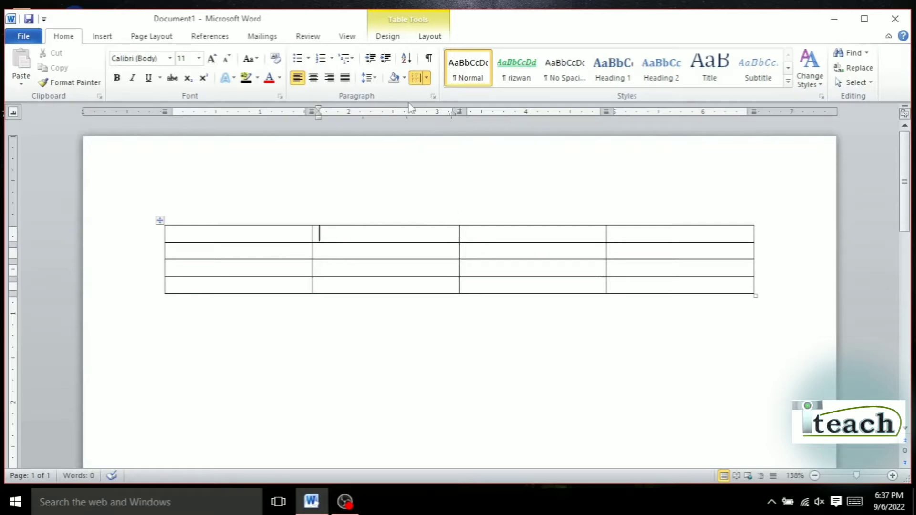
Step: Select the entire table and remove all of its borders with the No Border option
{"action": "left_click", "coordinate": [427, 78]}
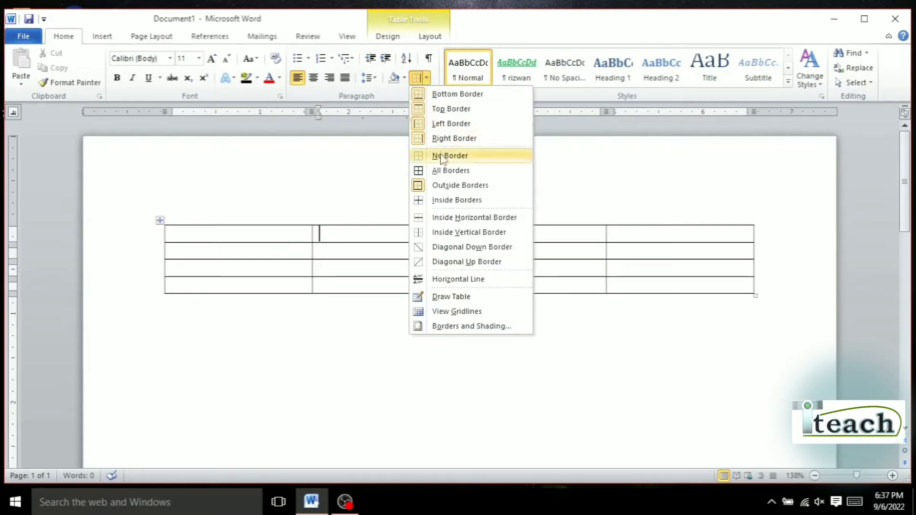
{"action": "left_click", "coordinate": [210, 245]}
{"action": "left_click", "coordinate": [160, 221]}
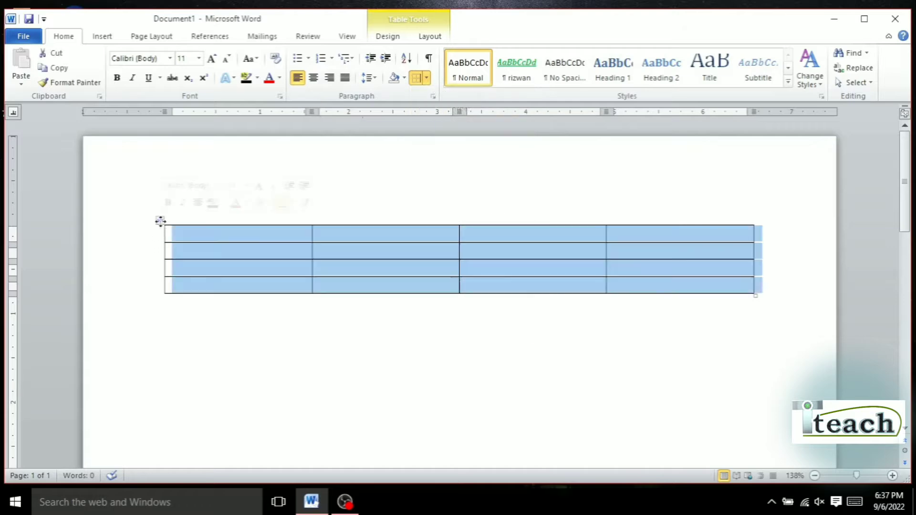
{"action": "left_click", "coordinate": [426, 78]}
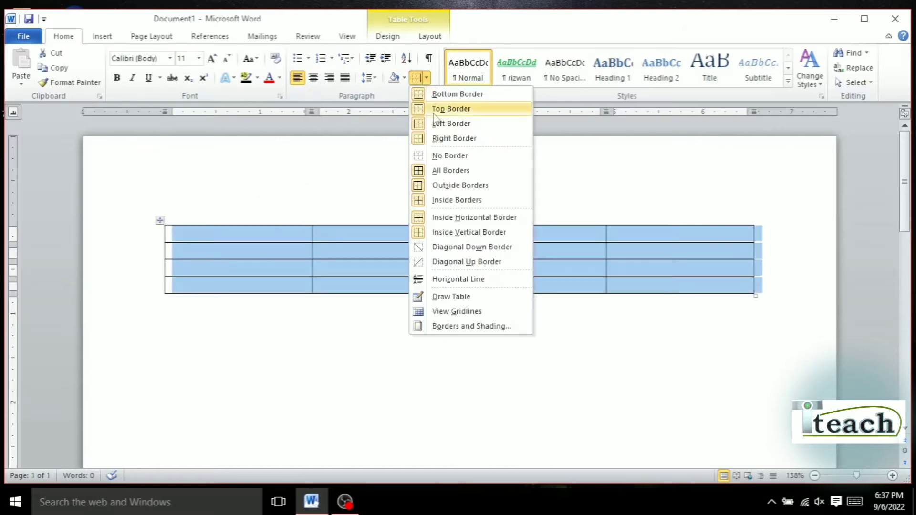
{"action": "left_click", "coordinate": [444, 153]}
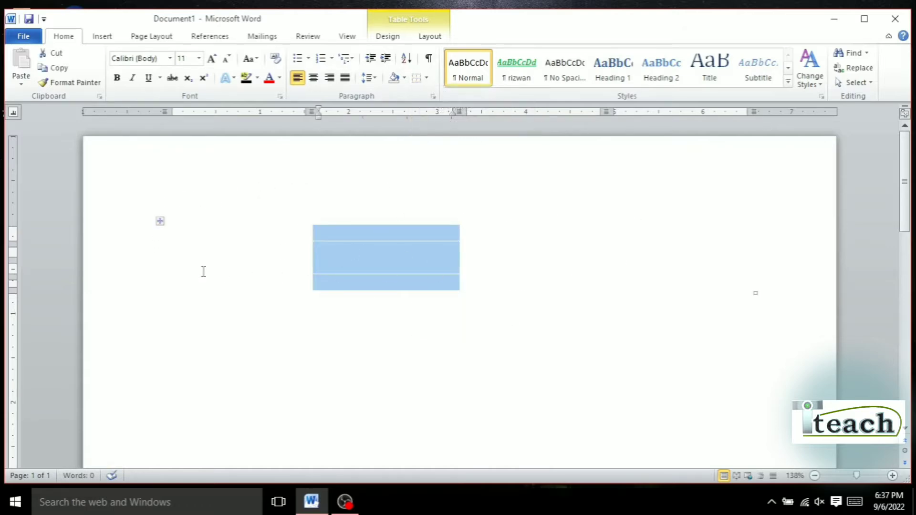
Step: Apply All Borders to the entire table and place the cursor in the second row's second cell
{"action": "left_click", "coordinate": [160, 221]}
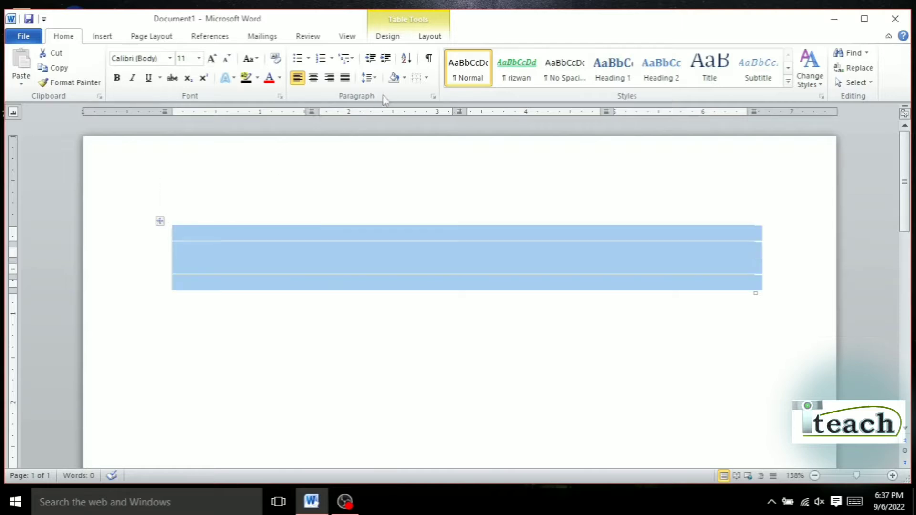
{"action": "left_click", "coordinate": [427, 79]}
{"action": "left_click", "coordinate": [444, 167]}
{"action": "left_click", "coordinate": [374, 219]}
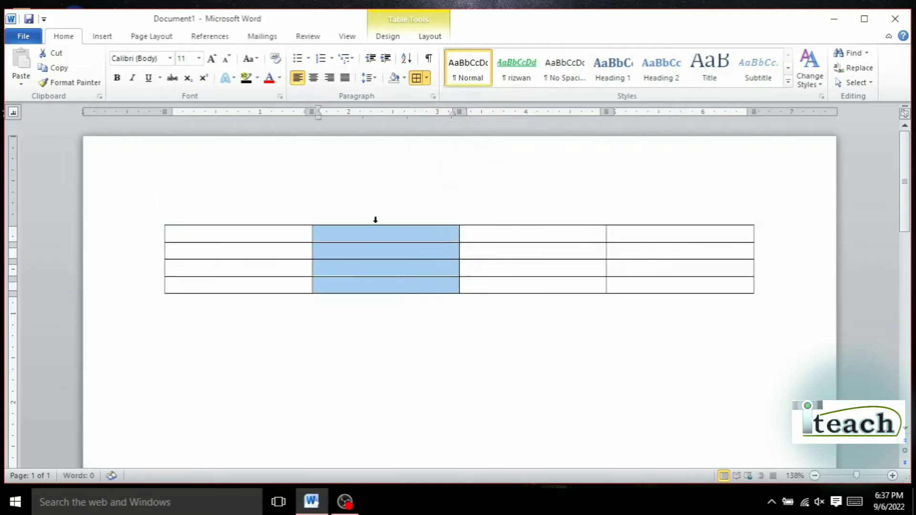
{"action": "left_click", "coordinate": [413, 249]}
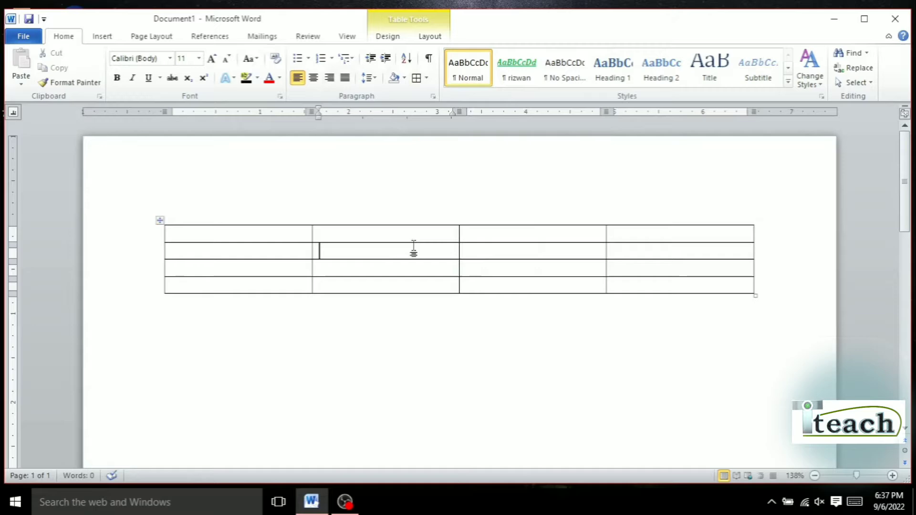
Step: Remove every border from the third cell of the table's first row with No Border
{"action": "left_click", "coordinate": [491, 233]}
{"action": "left_click", "coordinate": [427, 78]}
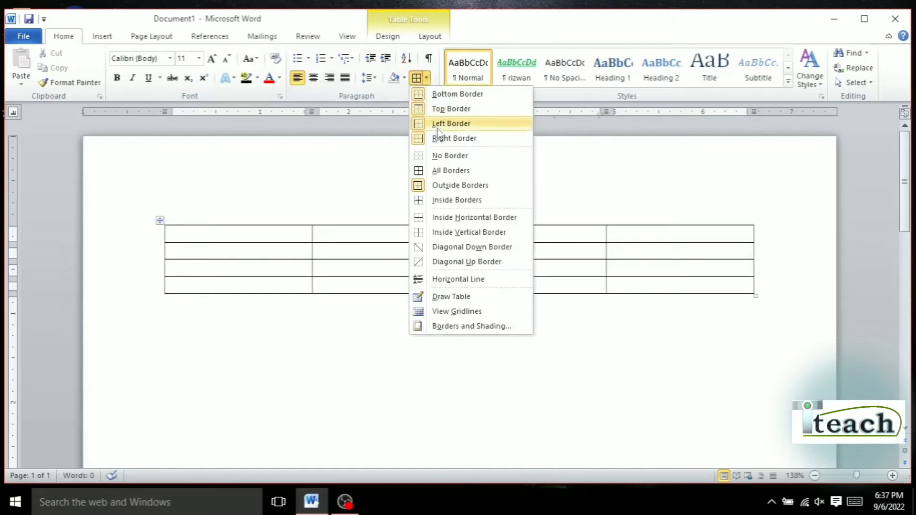
{"action": "left_click", "coordinate": [444, 153]}
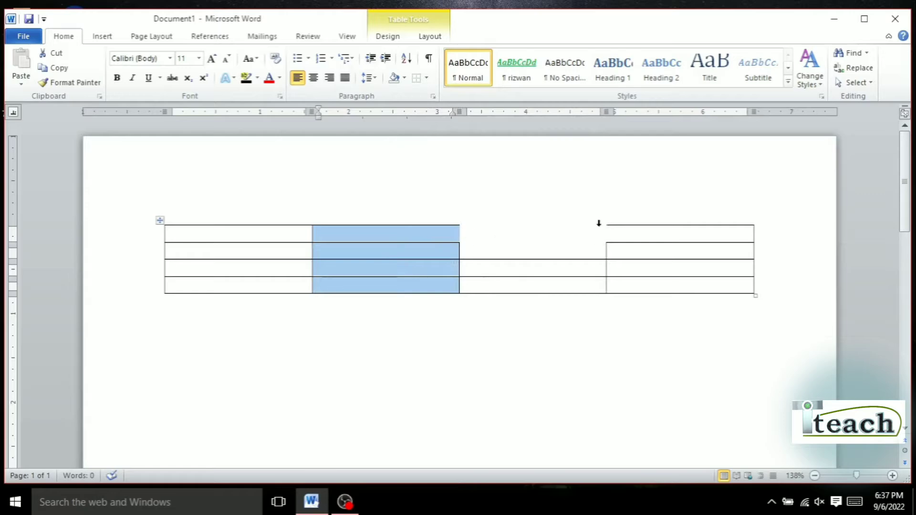
Step: Apply All Borders to the table's second column and to the third cell of the first row
{"action": "left_click", "coordinate": [425, 79]}
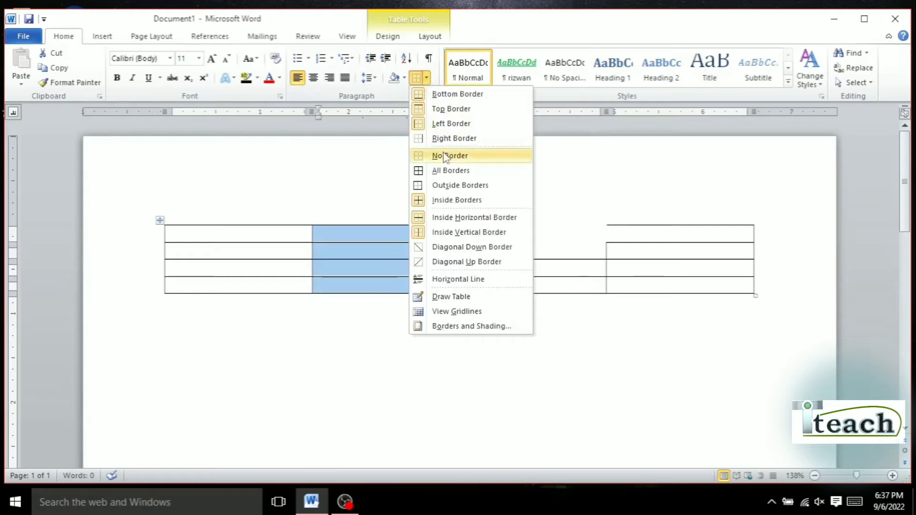
{"action": "left_click", "coordinate": [451, 170]}
{"action": "left_click", "coordinate": [528, 231]}
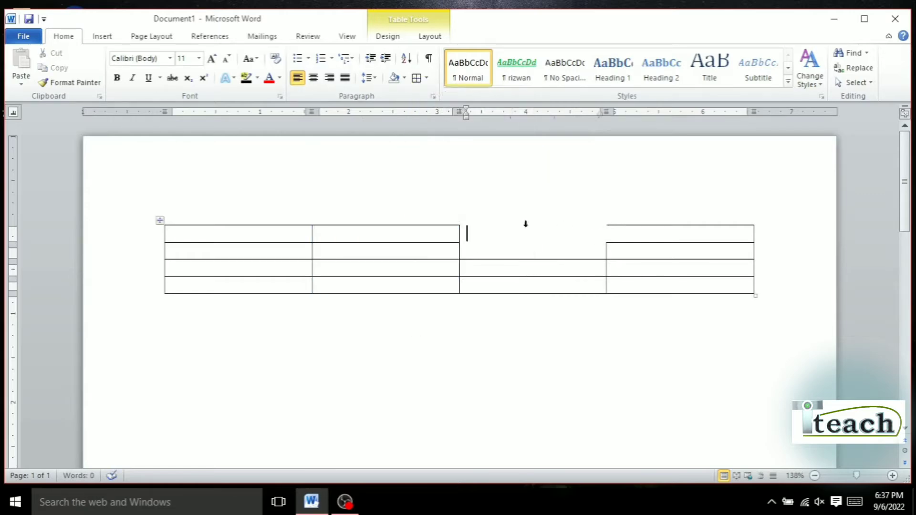
{"action": "left_click", "coordinate": [417, 78]}
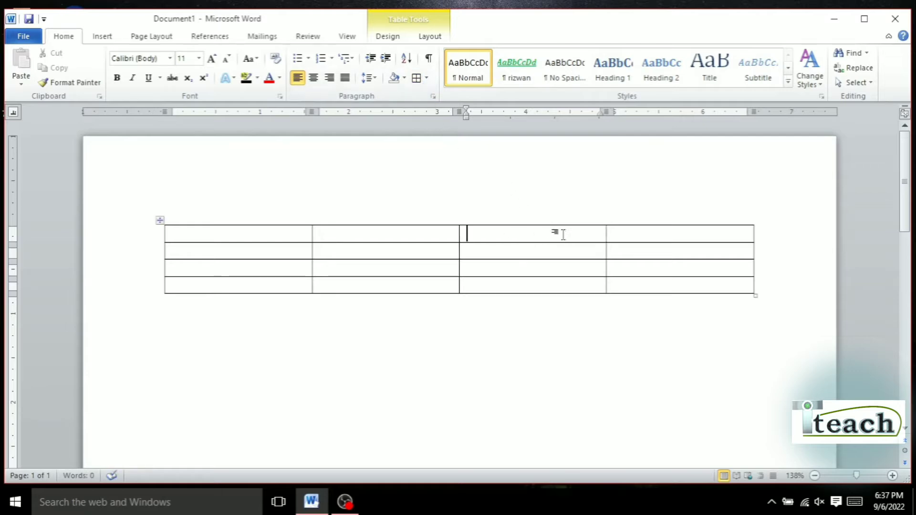
Step: Select the entire table and turn off its outside borders, keeping the inside lines
{"action": "left_click", "coordinate": [426, 79]}
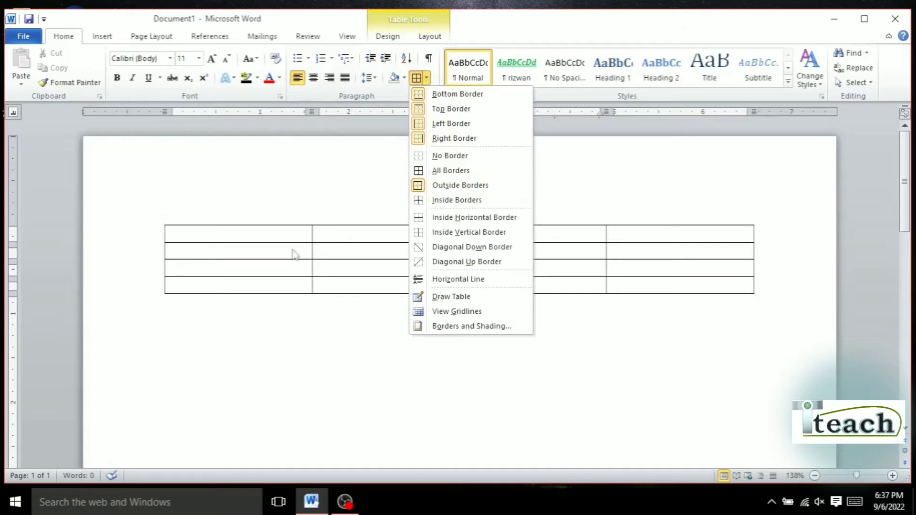
{"action": "left_click", "coordinate": [186, 235]}
{"action": "left_click", "coordinate": [160, 220]}
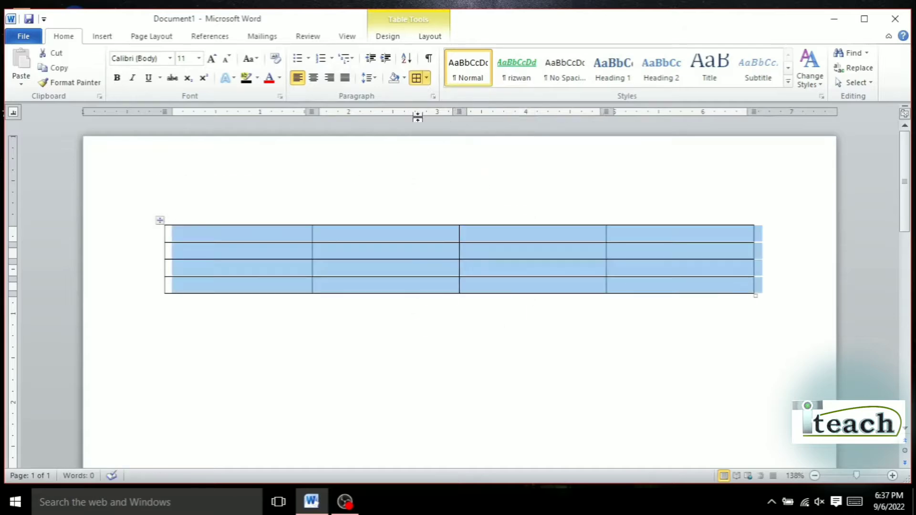
{"action": "left_click", "coordinate": [426, 78]}
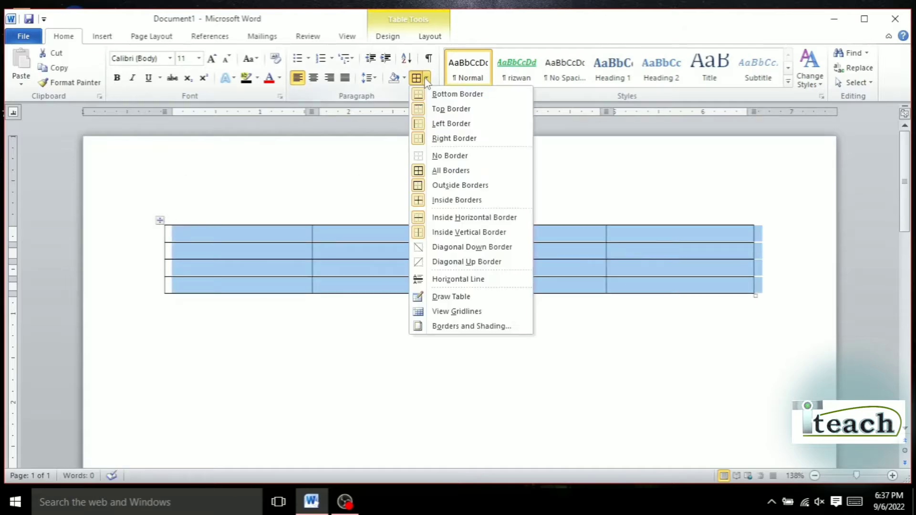
{"action": "left_click", "coordinate": [444, 187]}
{"action": "left_click", "coordinate": [400, 252]}
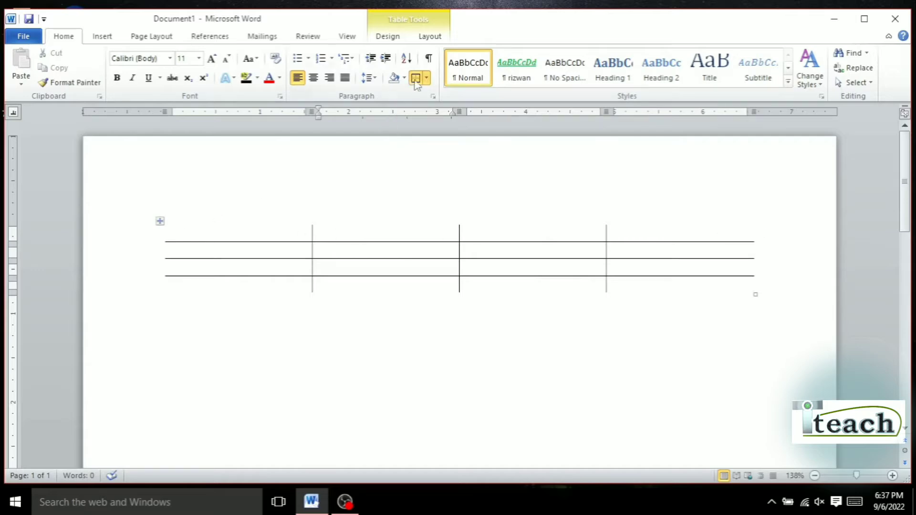
Step: Select the entire table and turn its outside borders back on
{"action": "left_click", "coordinate": [160, 221]}
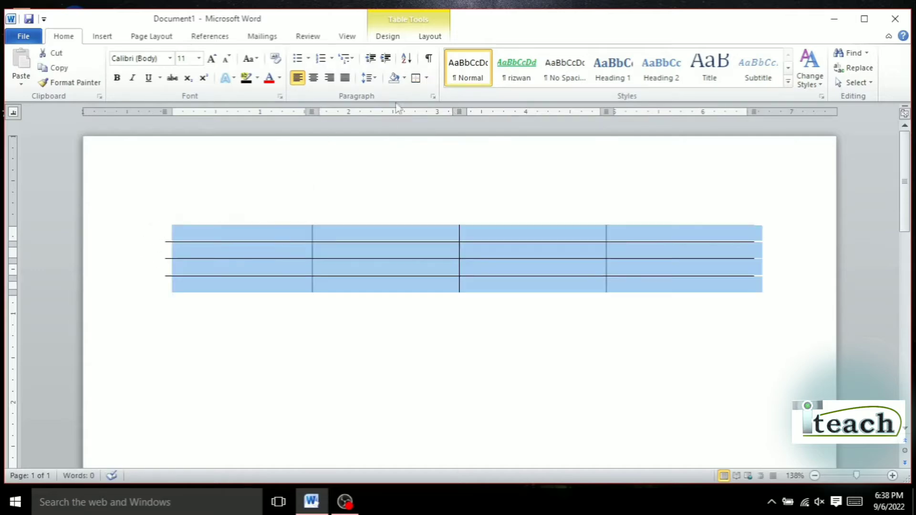
{"action": "left_click", "coordinate": [415, 77]}
{"action": "left_click", "coordinate": [398, 249]}
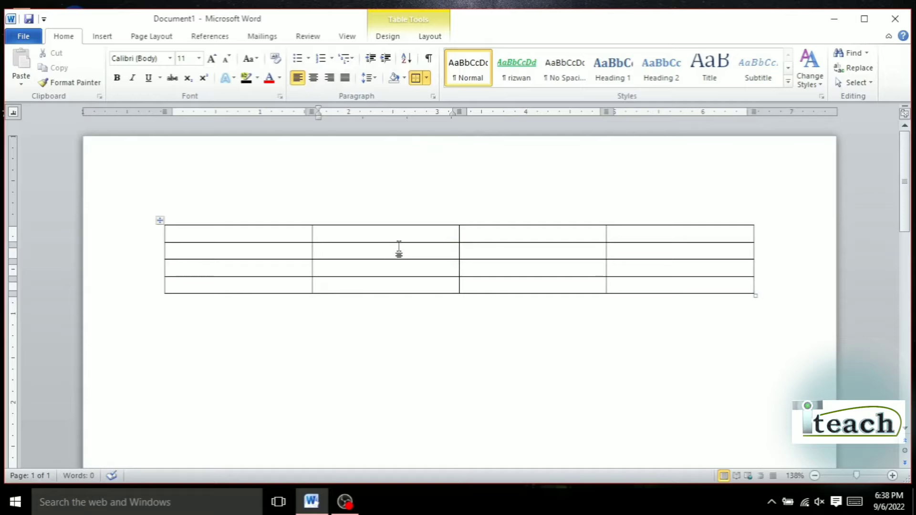
Step: Turn off Inside Borders for the entire table, keeping only its outer frame
{"action": "left_click", "coordinate": [159, 222]}
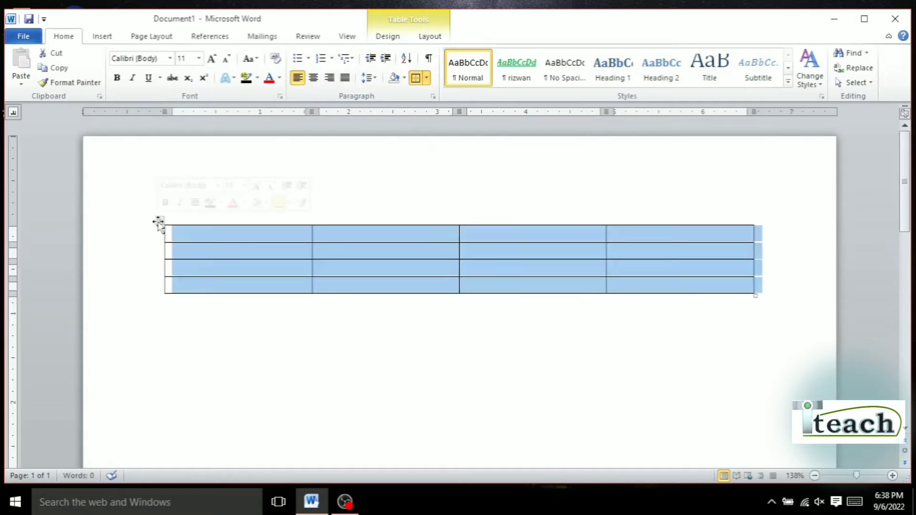
{"action": "left_click", "coordinate": [426, 78]}
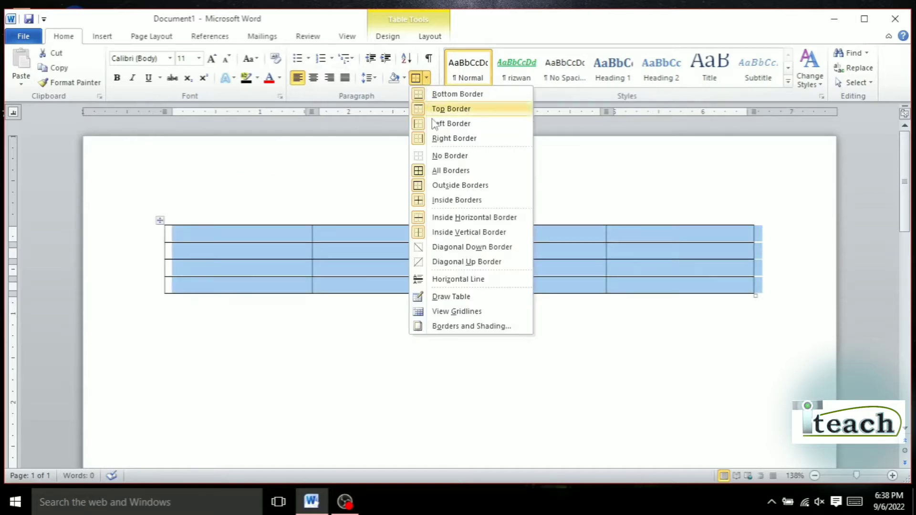
{"action": "left_click", "coordinate": [434, 203]}
{"action": "left_click", "coordinate": [392, 270]}
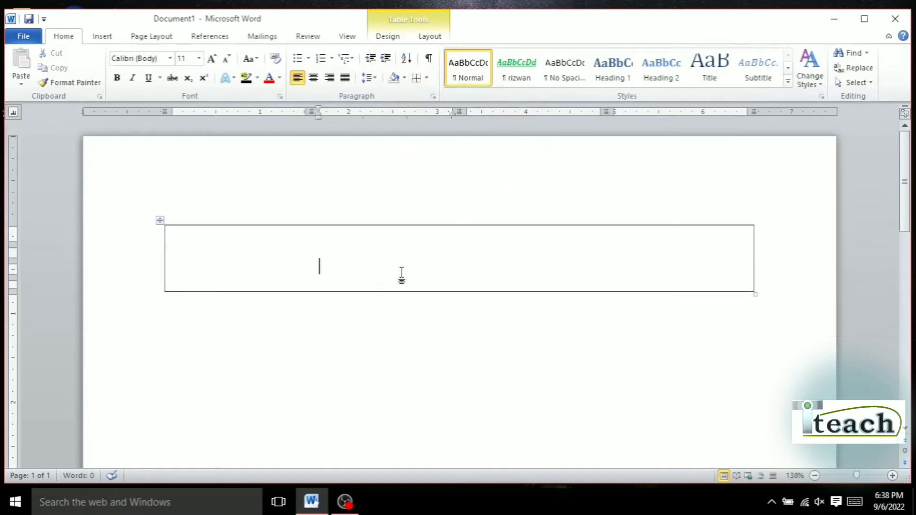
Step: Reapply Inside Borders to the entire table and place the cursor in its second column
{"action": "left_click", "coordinate": [160, 220]}
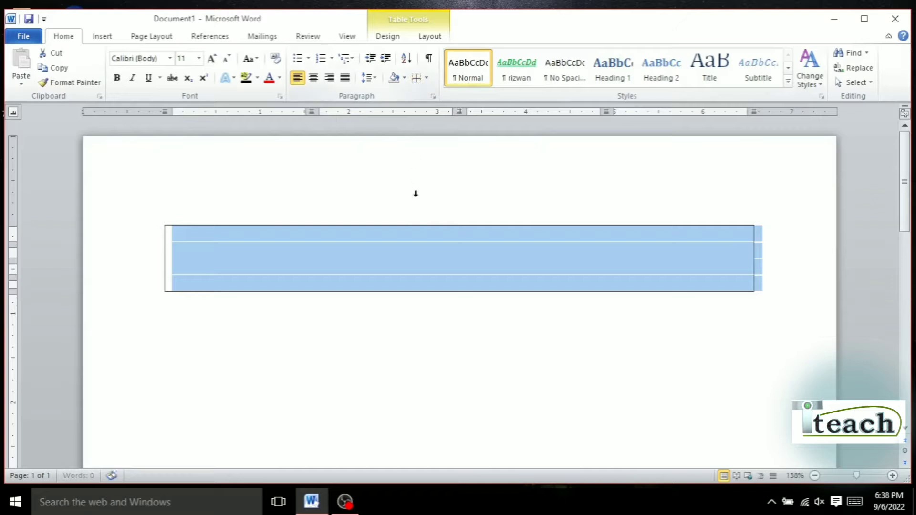
{"action": "left_click", "coordinate": [416, 79]}
{"action": "left_click", "coordinate": [409, 239]}
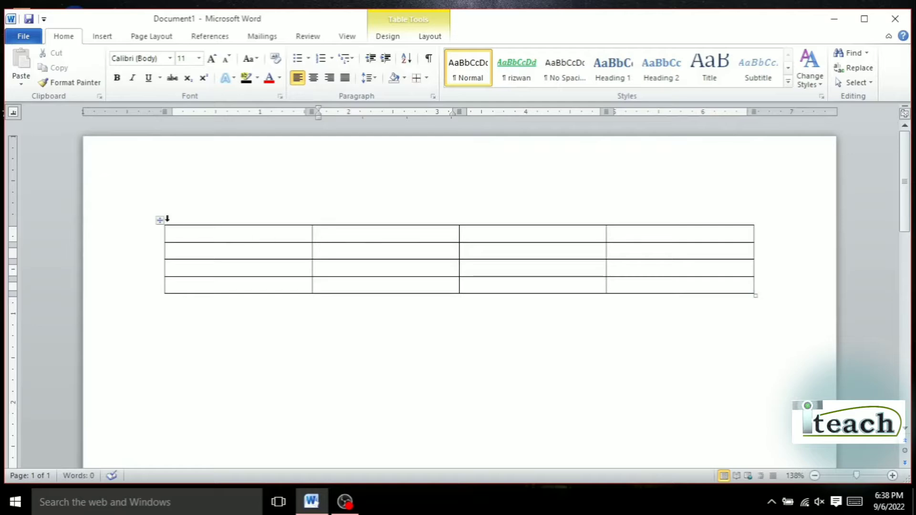
Step: Turn off Inside Horizontal Border for the entire table, keeping the vertical lines
{"action": "left_click", "coordinate": [160, 220]}
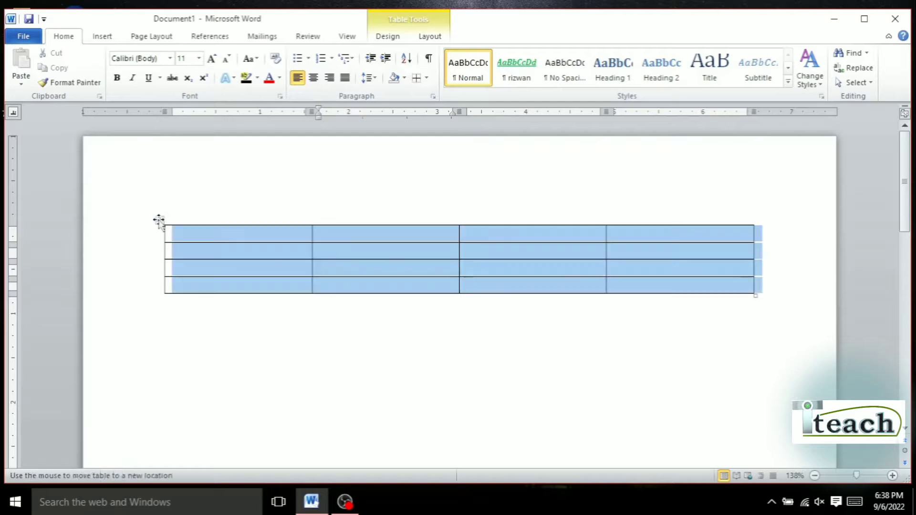
{"action": "left_click", "coordinate": [427, 77]}
{"action": "left_click", "coordinate": [458, 215]}
{"action": "left_click", "coordinate": [422, 222]}
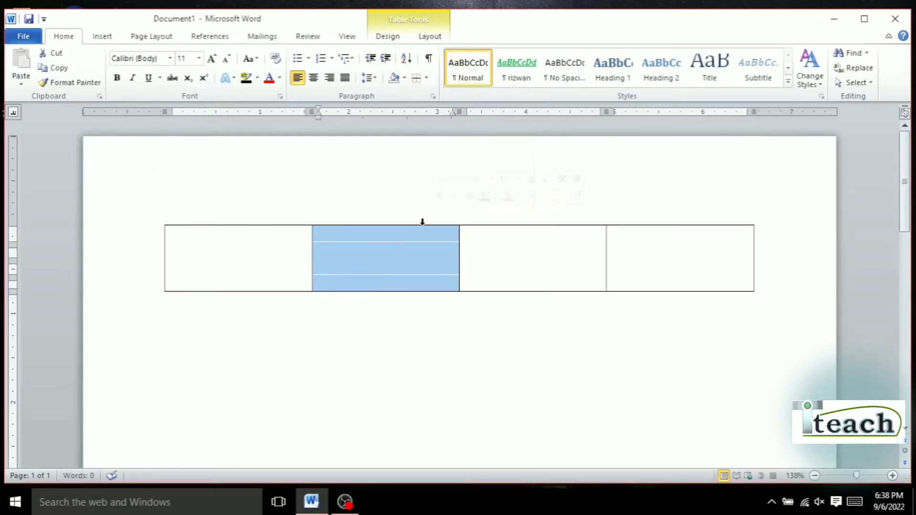
{"action": "left_click", "coordinate": [386, 256]}
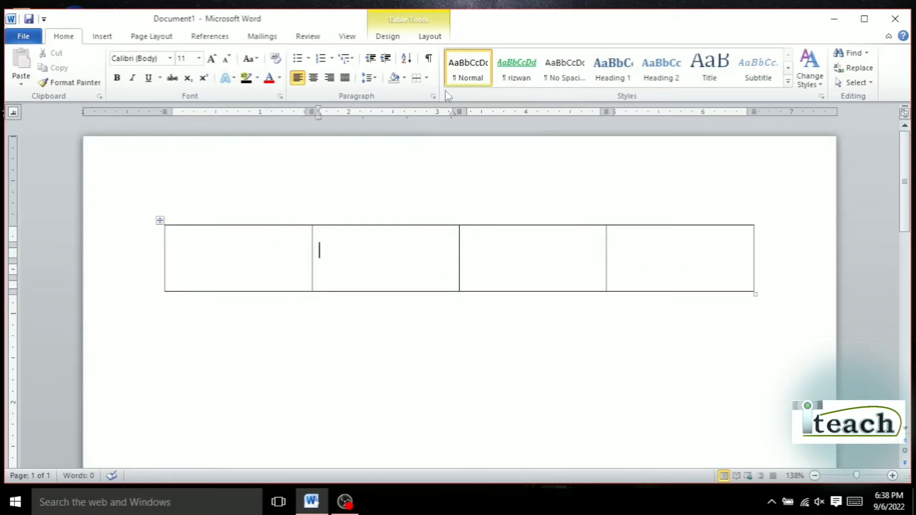
Step: Select the entire table and turn Inside Horizontal Border back on
{"action": "left_click", "coordinate": [159, 220]}
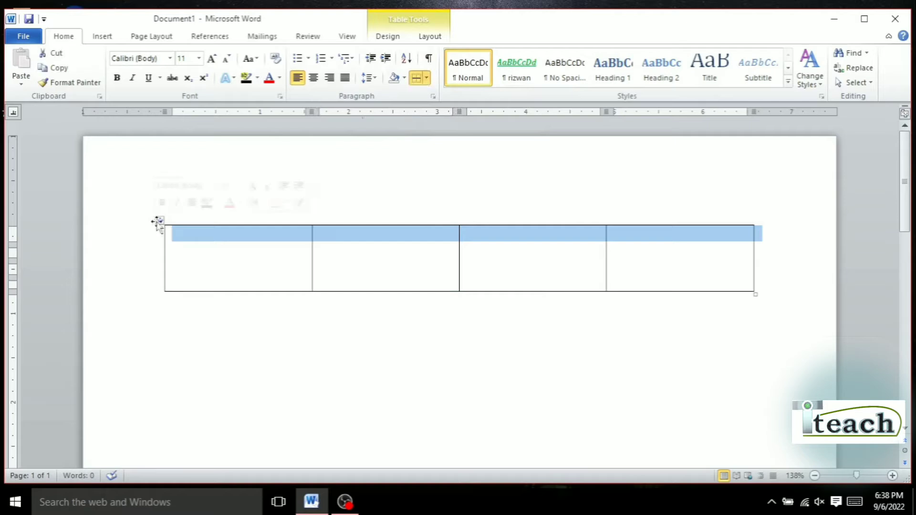
{"action": "left_click", "coordinate": [427, 77]}
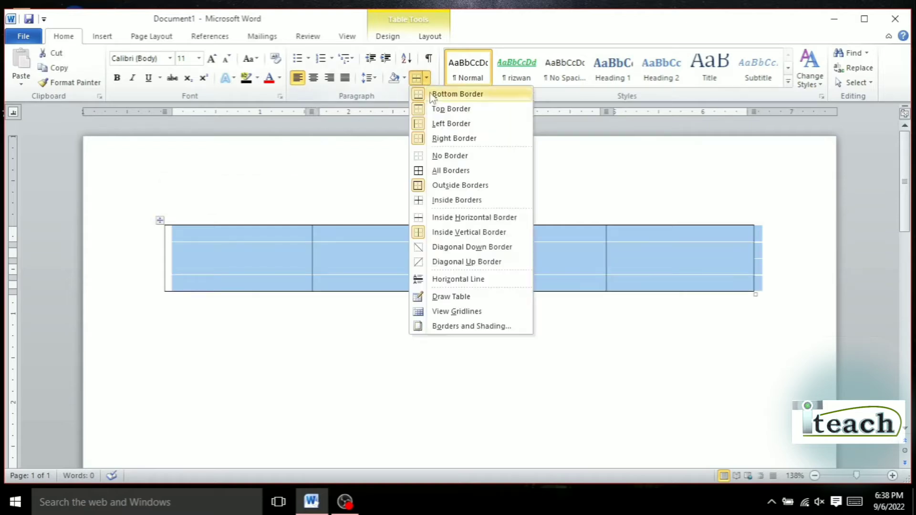
{"action": "left_click", "coordinate": [443, 220]}
{"action": "left_click", "coordinate": [371, 250]}
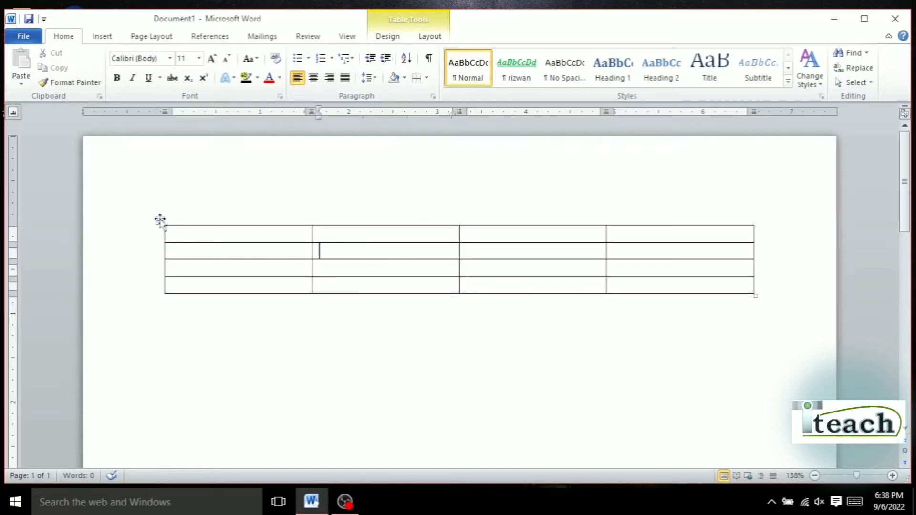
Step: Turn off Inside Vertical Border for the entire table, keeping the horizontal lines
{"action": "left_click", "coordinate": [160, 220]}
{"action": "left_click", "coordinate": [426, 79]}
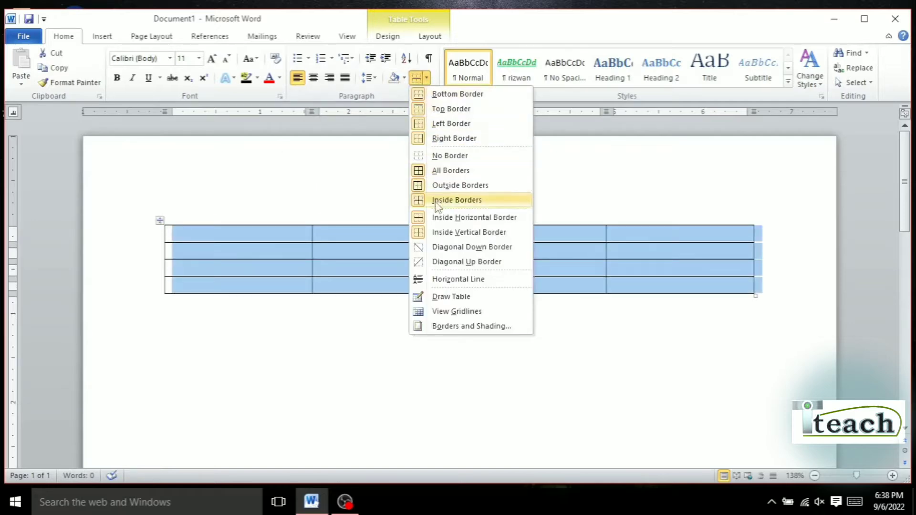
{"action": "left_click", "coordinate": [435, 233]}
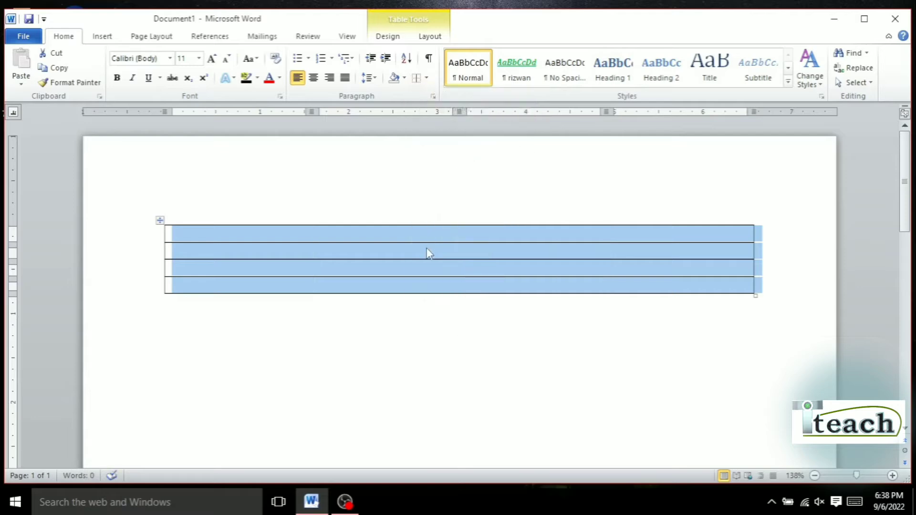
{"action": "left_click", "coordinate": [428, 252]}
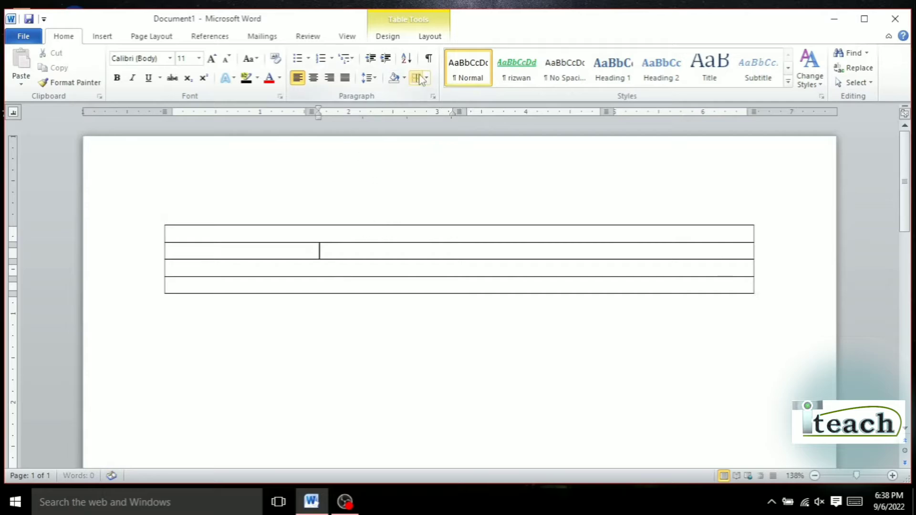
Step: Select the entire table and turn Inside Vertical Border back on
{"action": "left_click", "coordinate": [160, 220]}
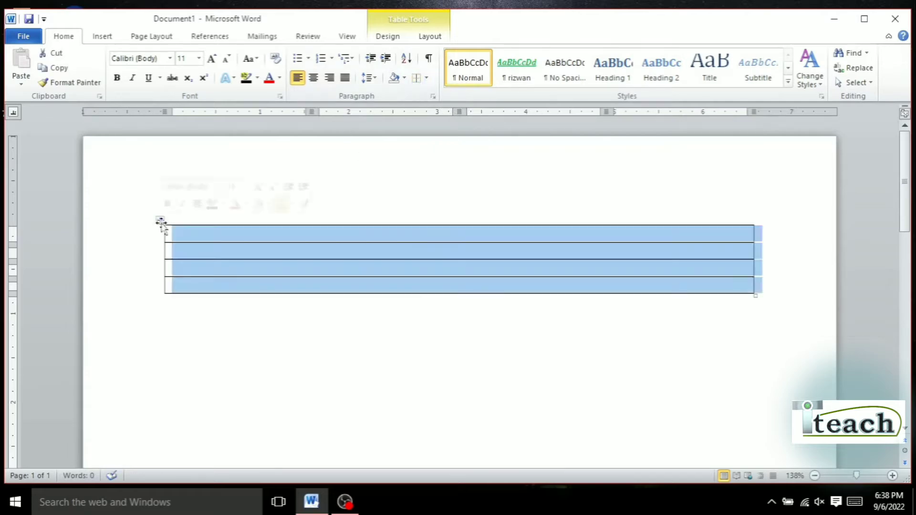
{"action": "left_click", "coordinate": [417, 77]}
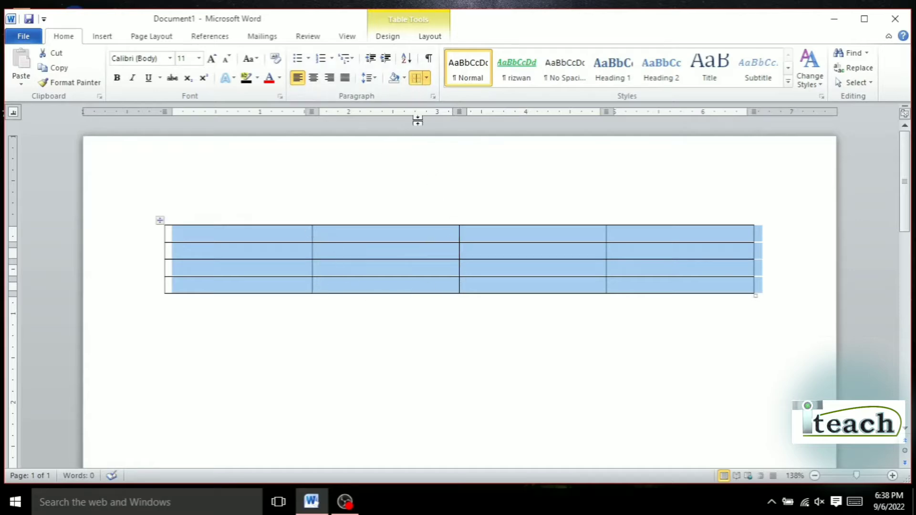
{"action": "left_click", "coordinate": [426, 79]}
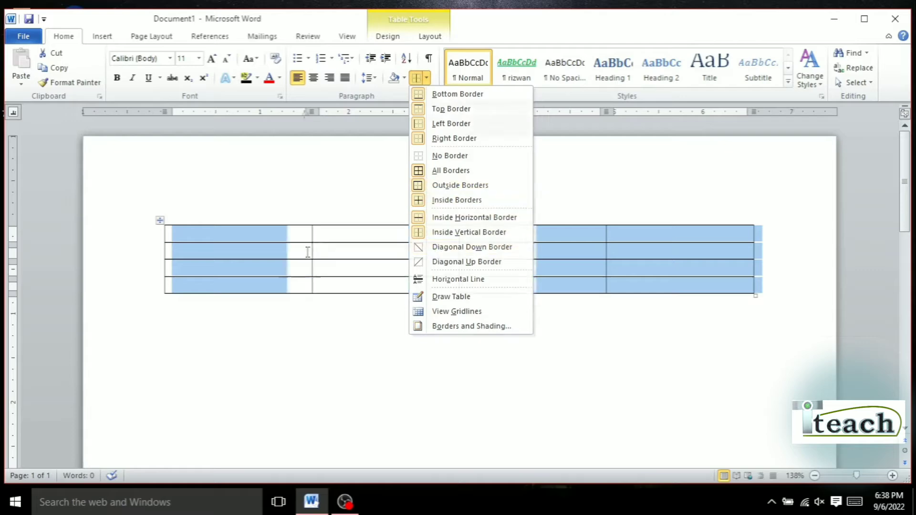
Step: Add a Diagonal Down Border and a Diagonal Up Border to the table's first cell
{"action": "left_click", "coordinate": [239, 234]}
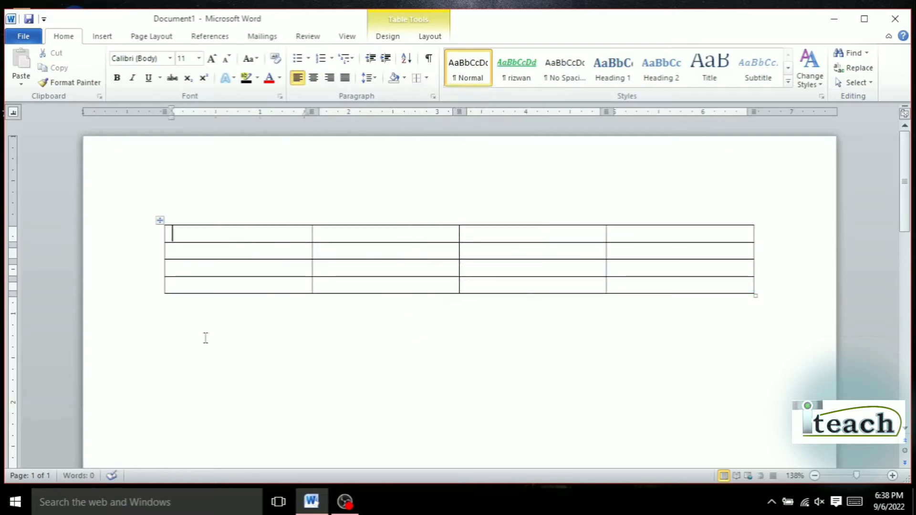
{"action": "left_click", "coordinate": [426, 77]}
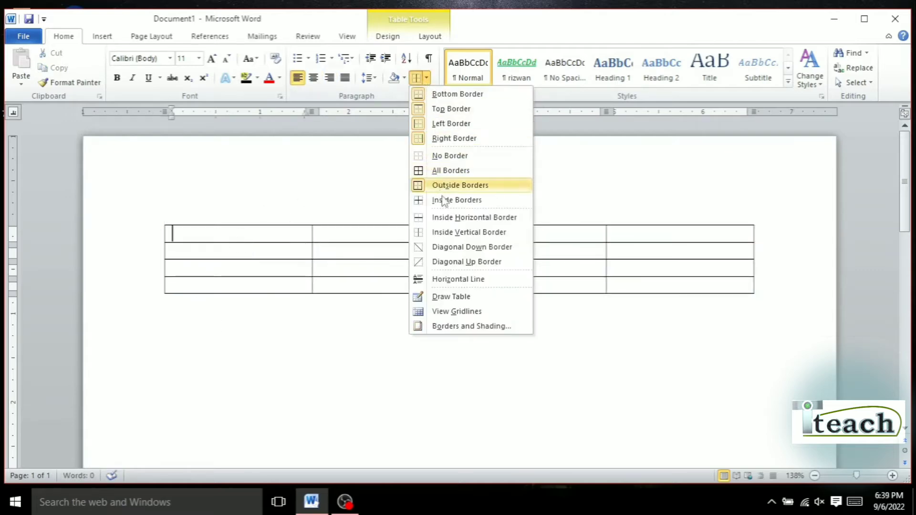
{"action": "left_click", "coordinate": [453, 247]}
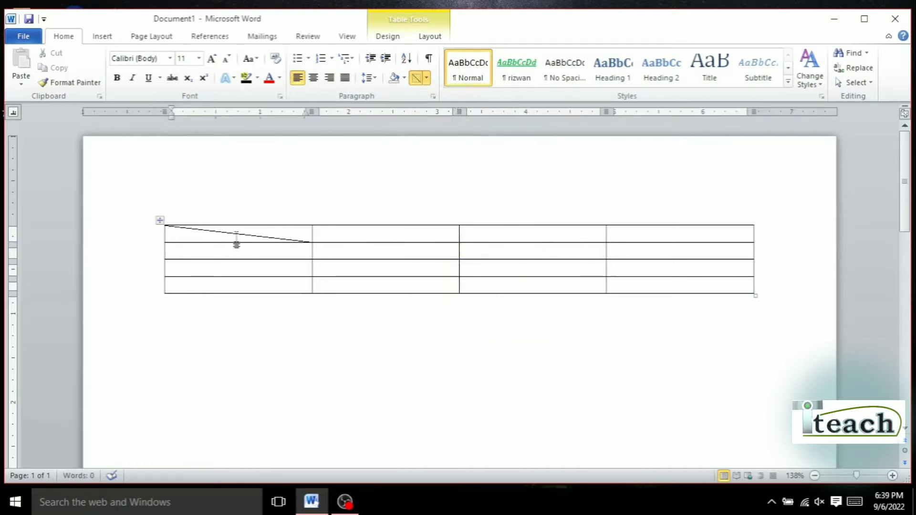
{"action": "left_click", "coordinate": [426, 78]}
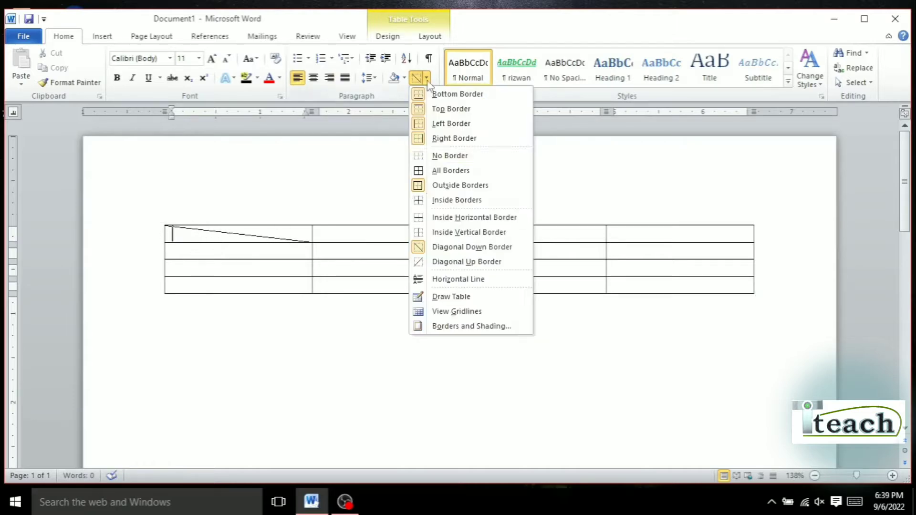
{"action": "left_click", "coordinate": [428, 267]}
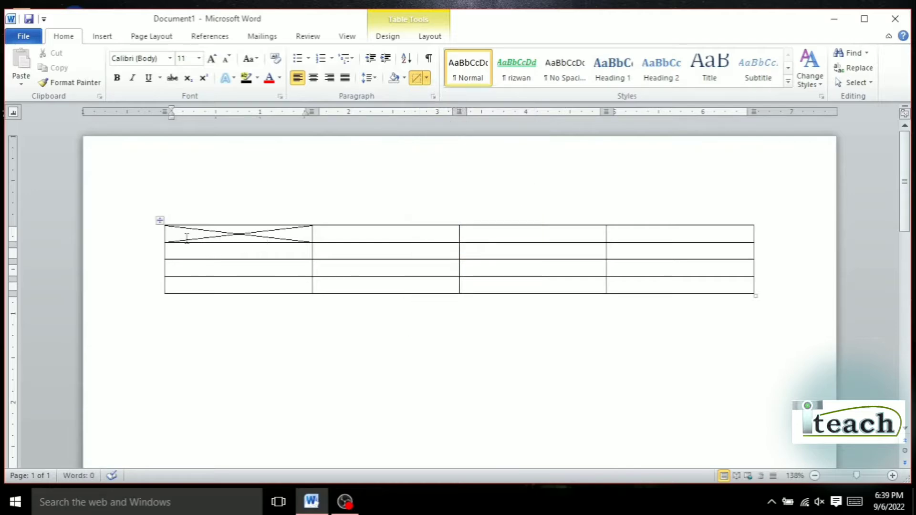
Step: Apply Diagonal Down Border and Diagonal Up Border to every cell of the table
{"action": "left_click", "coordinate": [160, 221]}
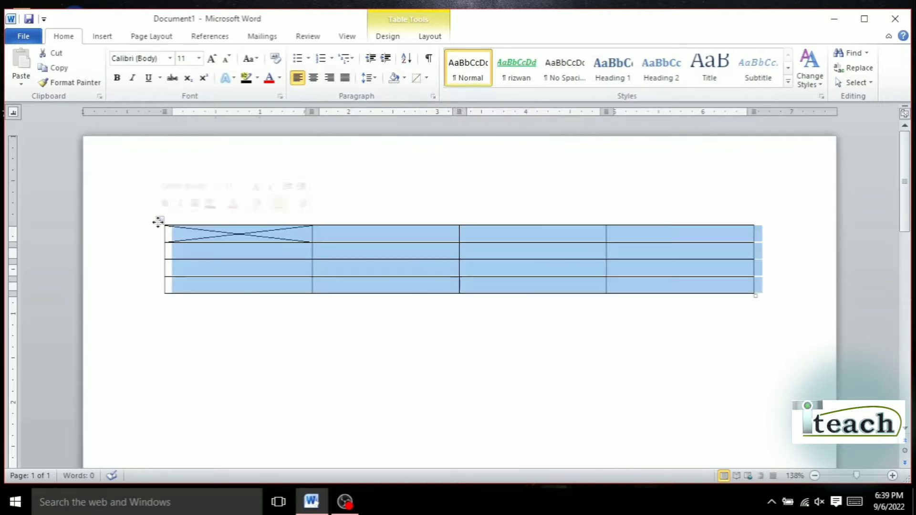
{"action": "left_click", "coordinate": [427, 80]}
{"action": "left_click", "coordinate": [437, 243]}
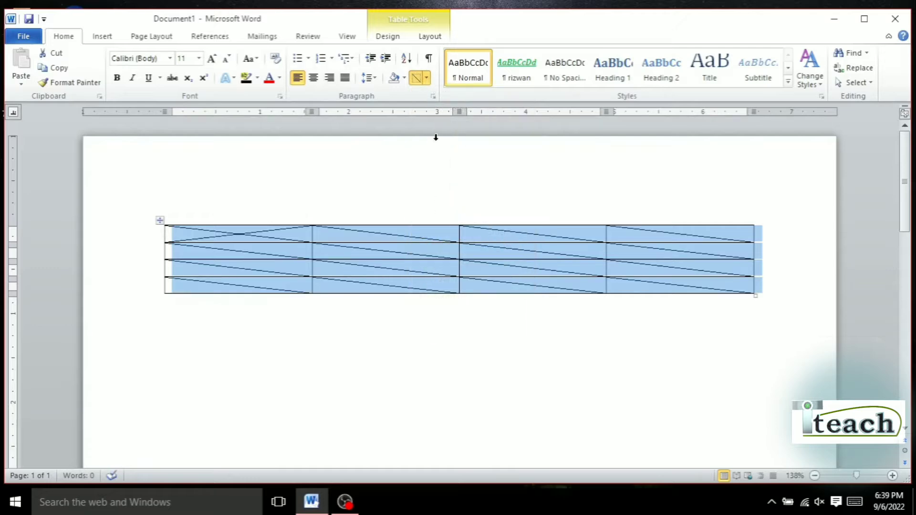
{"action": "left_click", "coordinate": [426, 79]}
{"action": "left_click", "coordinate": [439, 240]}
{"action": "left_click", "coordinate": [428, 80]}
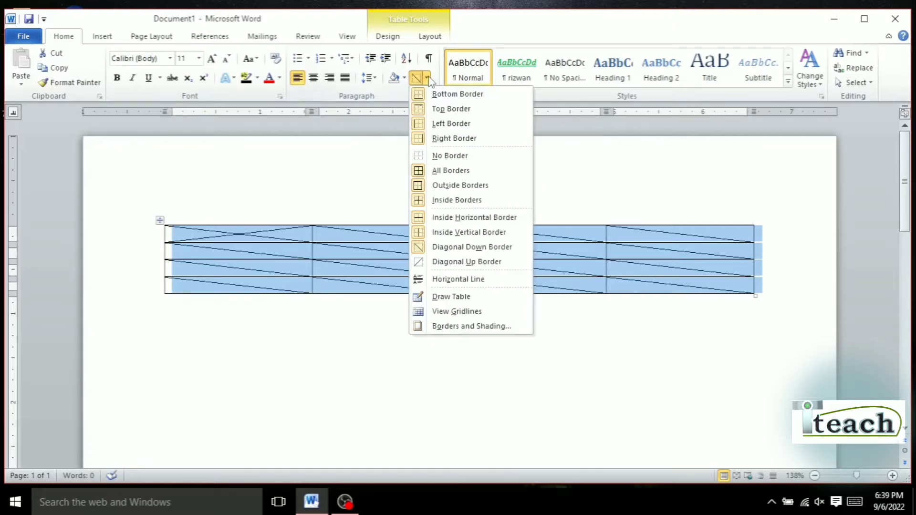
{"action": "left_click", "coordinate": [439, 260]}
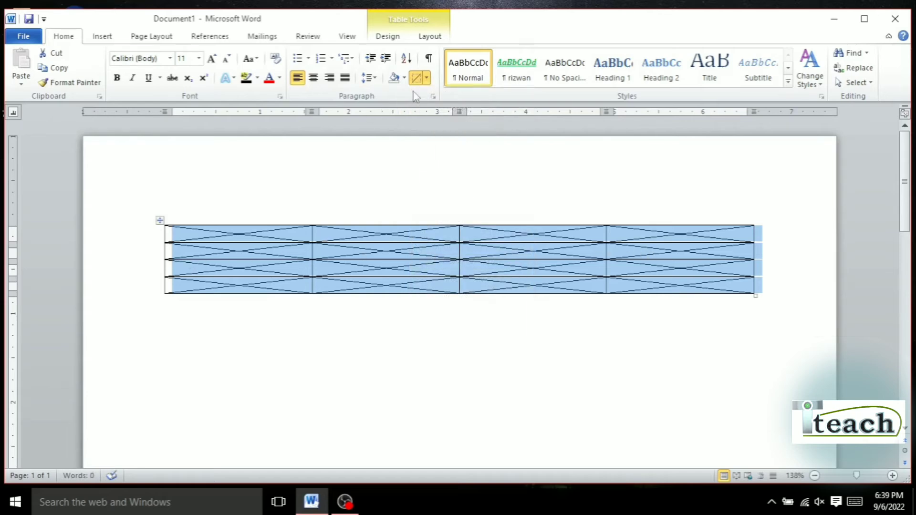
Step: Remove the diagonal down and diagonal up borders from all cells of the table
{"action": "left_click", "coordinate": [427, 80]}
{"action": "left_click", "coordinate": [439, 244]}
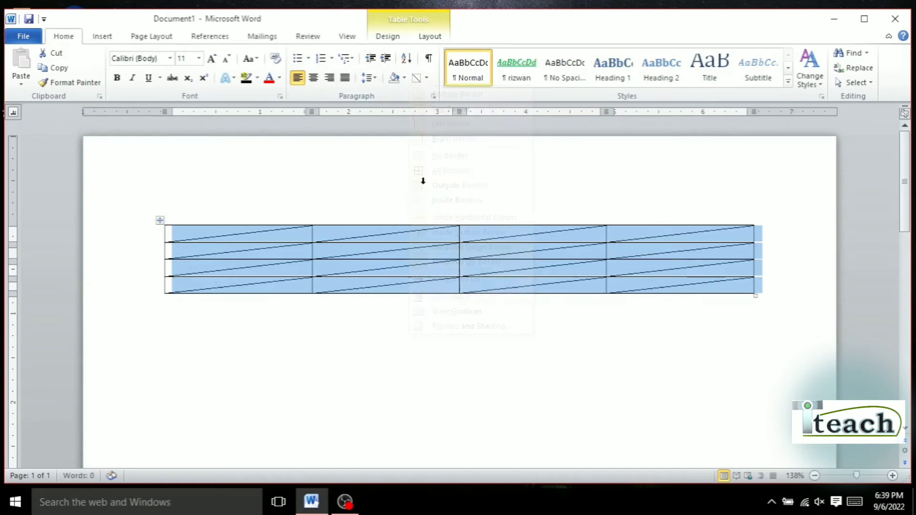
{"action": "left_click", "coordinate": [426, 79]}
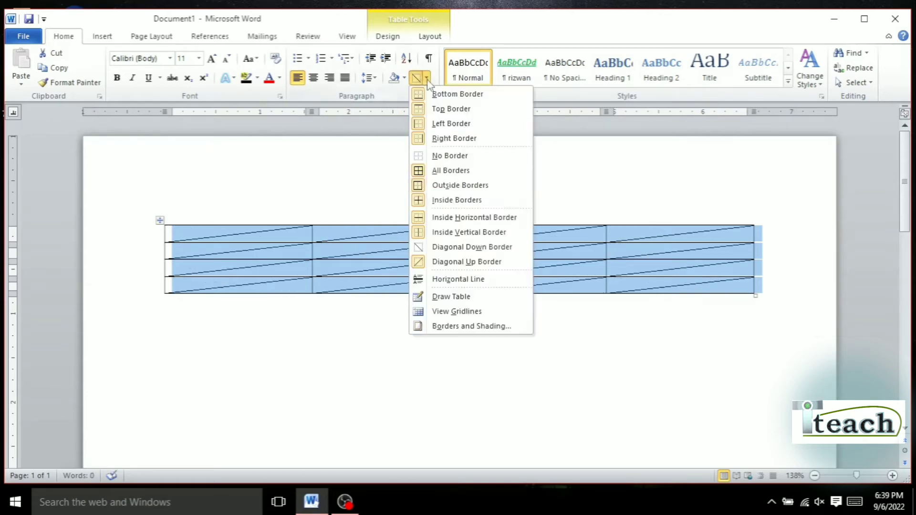
{"action": "left_click", "coordinate": [431, 262]}
{"action": "left_click", "coordinate": [404, 257]}
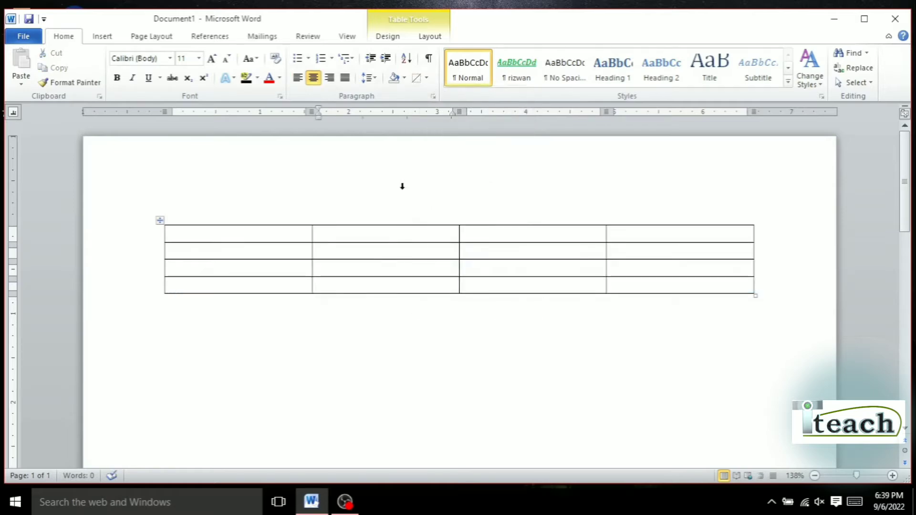
Step: Enter the filler text "Gghdf ghdfg h" in the table's first cell and undo the typing
{"action": "left_click", "coordinate": [427, 80]}
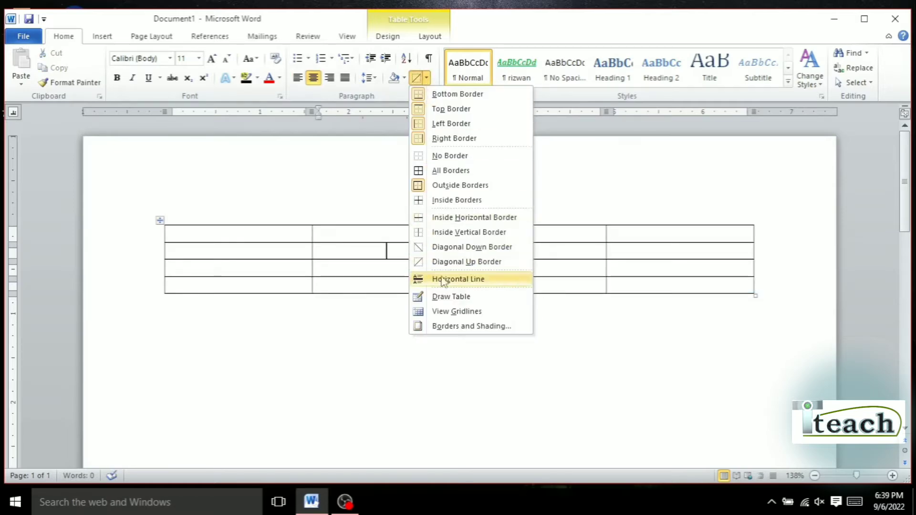
{"action": "left_click", "coordinate": [231, 233]}
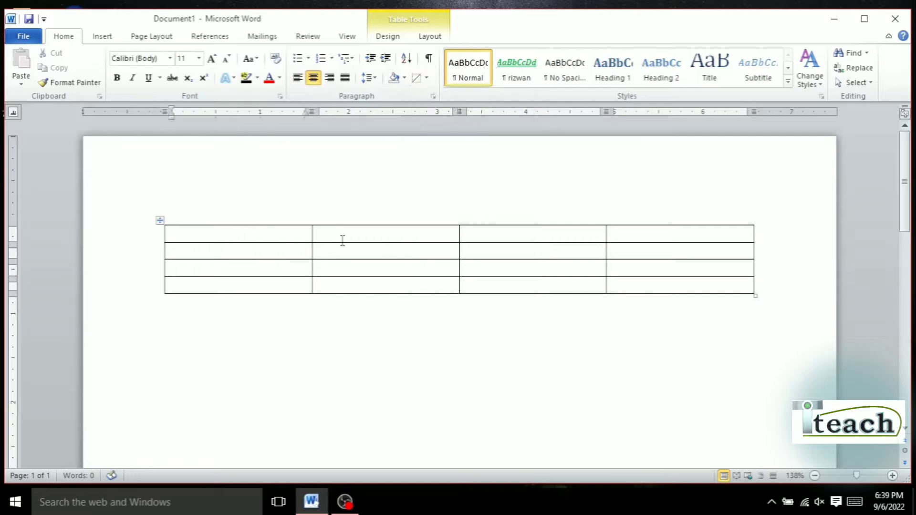
{"action": "type", "text": "gghdf gh"}
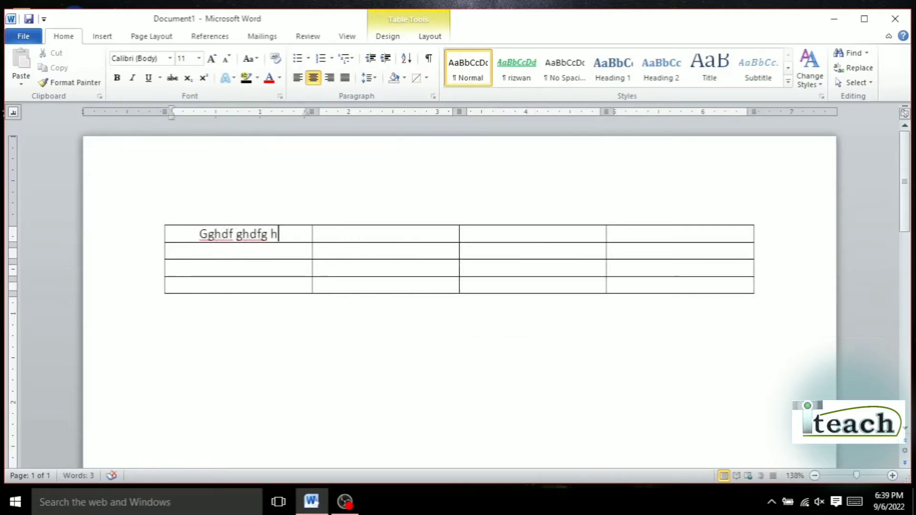
{"action": "key", "text": "ctrl+z"}
{"action": "key", "text": "ctrl+z"}
{"action": "key", "text": "ctrl+z"}
{"action": "key", "text": "ctrl+z"}
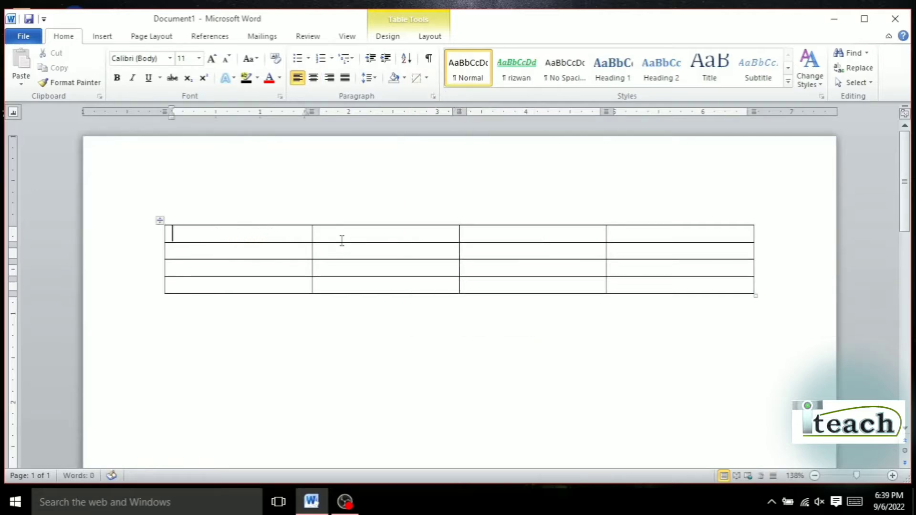
Step: Insert three horizontal lines in the table's first cell
{"action": "left_click", "coordinate": [426, 77]}
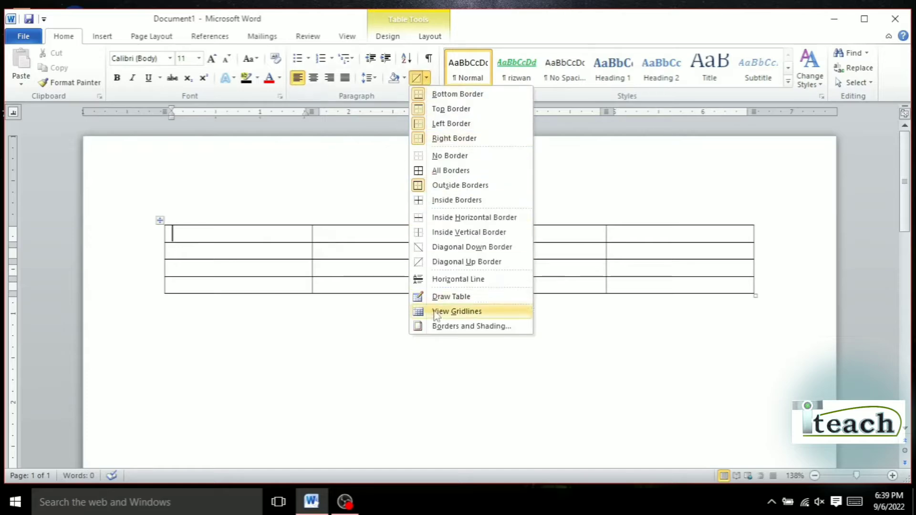
{"action": "left_click", "coordinate": [441, 280]}
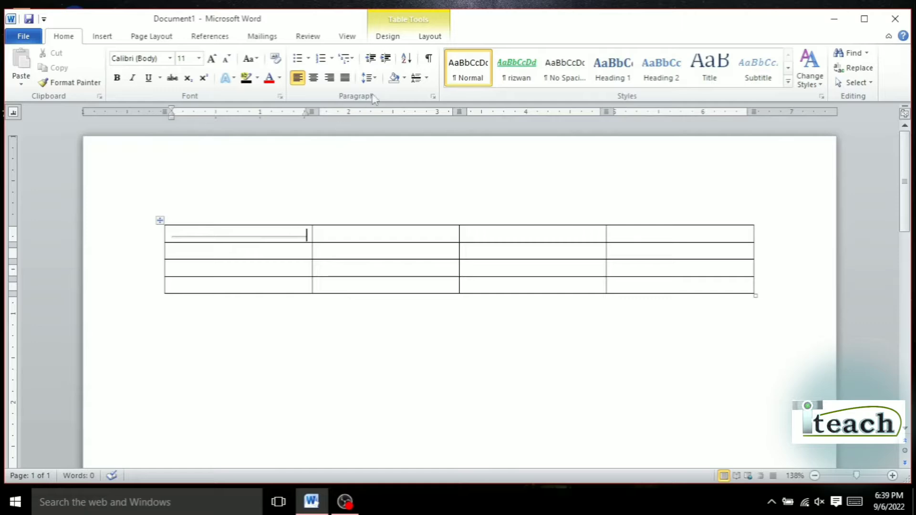
{"action": "left_click", "coordinate": [416, 78]}
{"action": "left_click", "coordinate": [417, 80]}
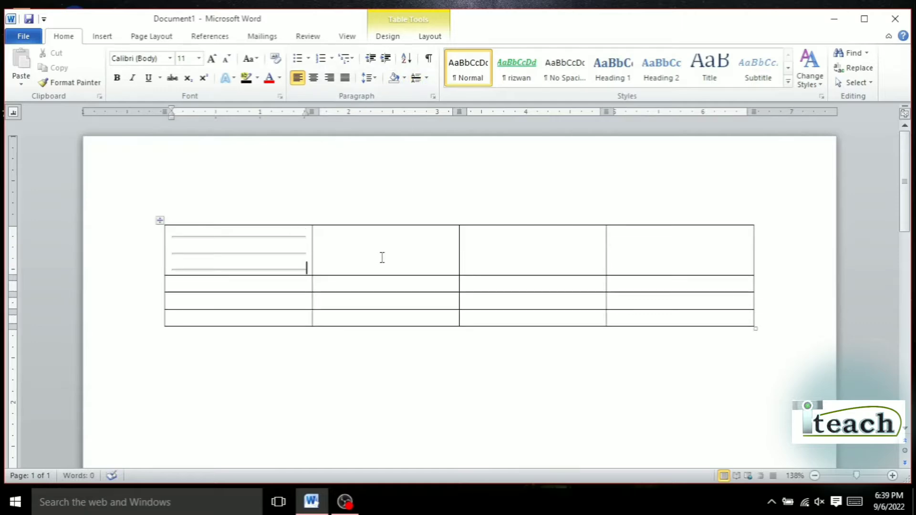
Step: Delete the three horizontal lines from the table's first cell
{"action": "key", "text": "shift+Up"}
{"action": "key", "text": "shift+Up"}
{"action": "key", "text": "shift+Up"}
{"action": "key", "text": "BackSpace"}
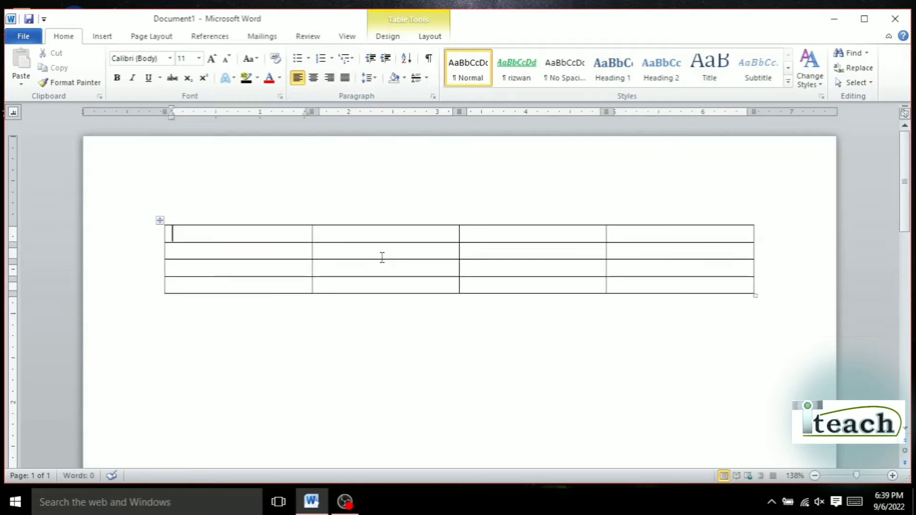
Step: Use Draw Table to split each of the table's four columns with a full-height vertical line
{"action": "left_click", "coordinate": [426, 78]}
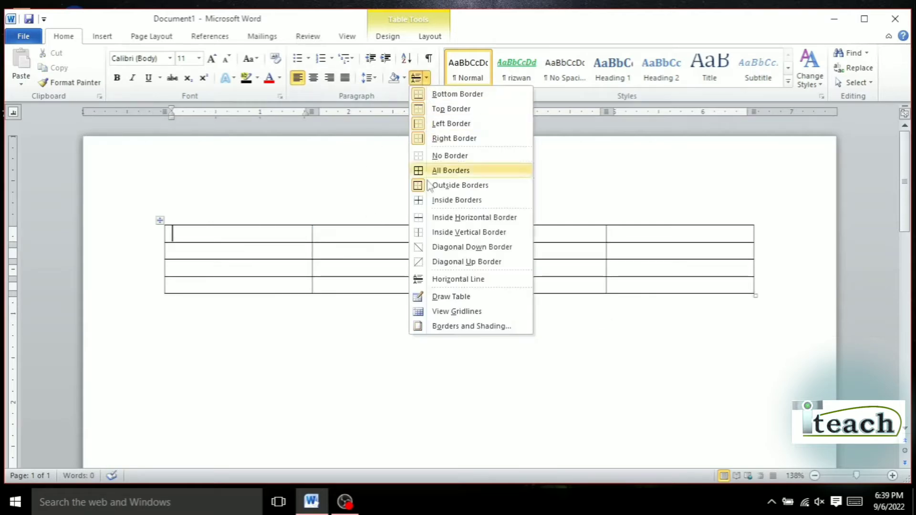
{"action": "left_click", "coordinate": [451, 297]}
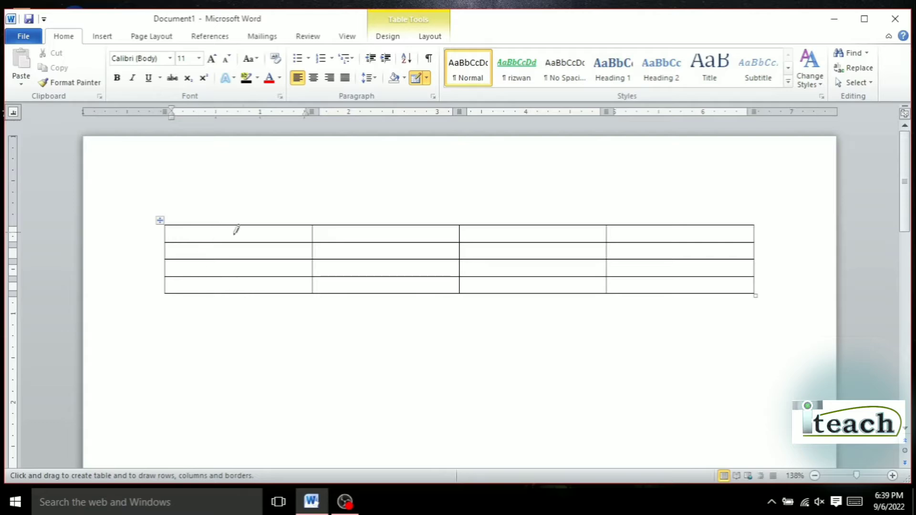
{"action": "left_click_drag", "start_coordinate": [248, 224], "coordinate": [248, 276]}
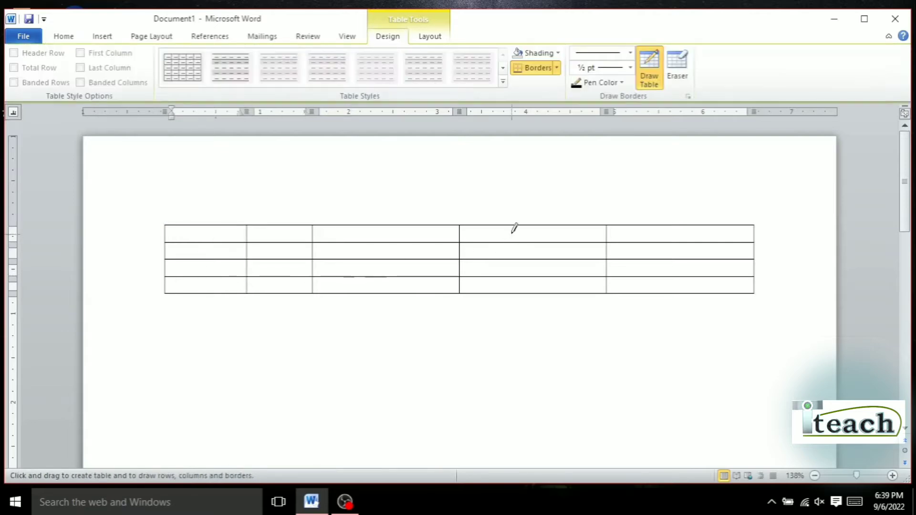
{"action": "left_click_drag", "start_coordinate": [528, 225], "coordinate": [528, 275]}
{"action": "left_click_drag", "start_coordinate": [385, 225], "coordinate": [385, 237]}
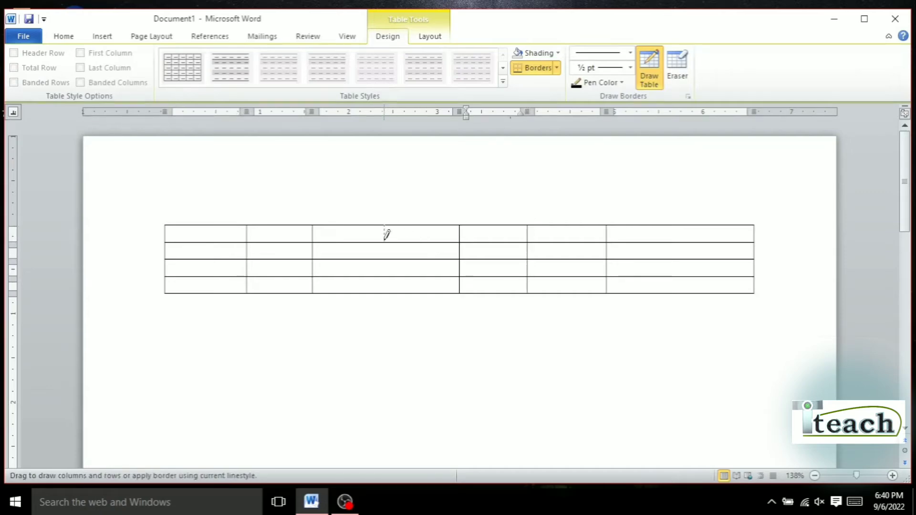
{"action": "left_click_drag", "start_coordinate": [386, 282], "coordinate": [387, 286]}
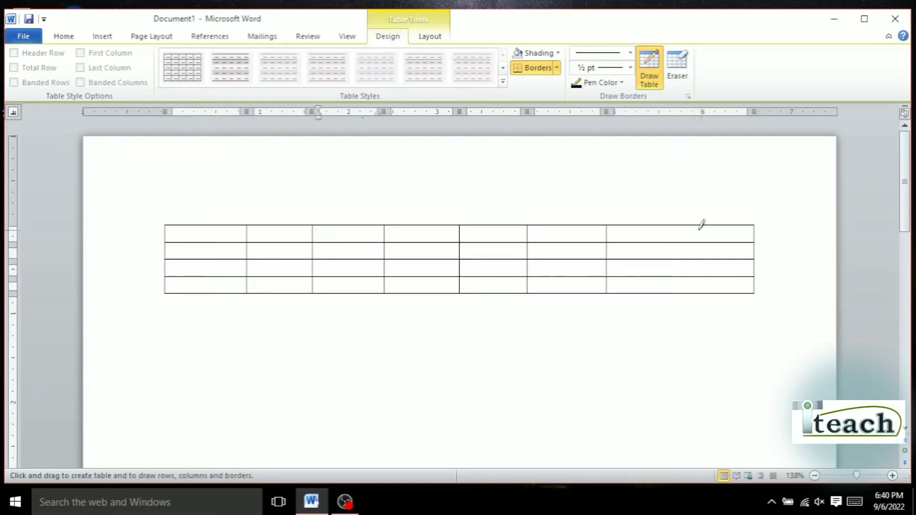
{"action": "left_click_drag", "start_coordinate": [686, 225], "coordinate": [687, 284]}
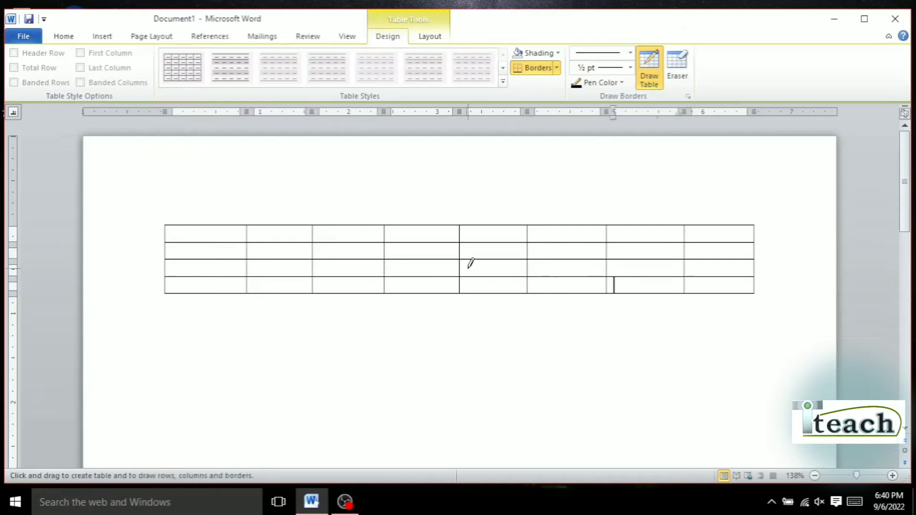
Step: Draw a horizontal line across the full width of the first row to add a row, and exit Draw Table
{"action": "left_click_drag", "start_coordinate": [167, 231], "coordinate": [750, 239]}
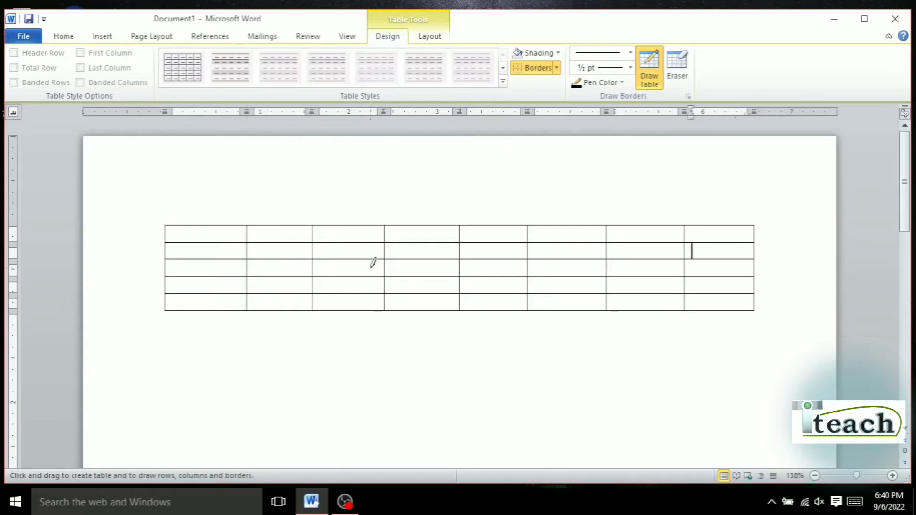
{"action": "left_click", "coordinate": [556, 68]}
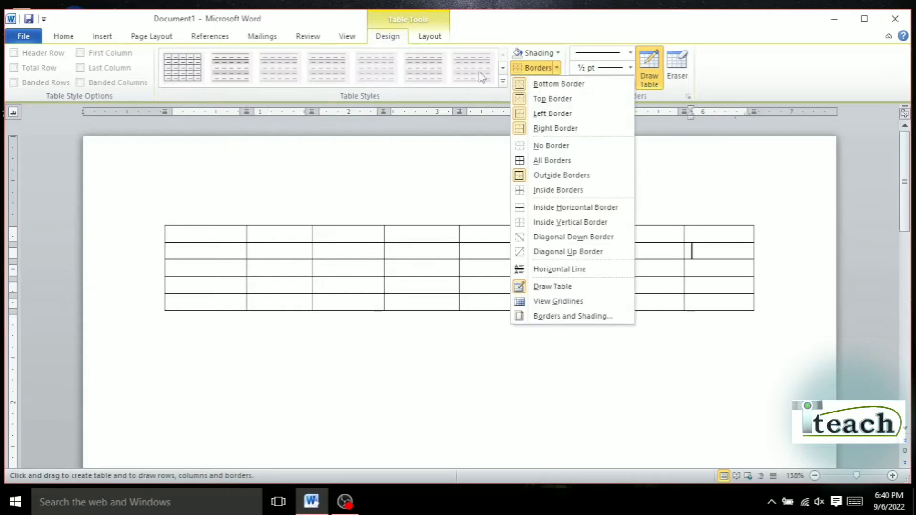
{"action": "left_click", "coordinate": [71, 38]}
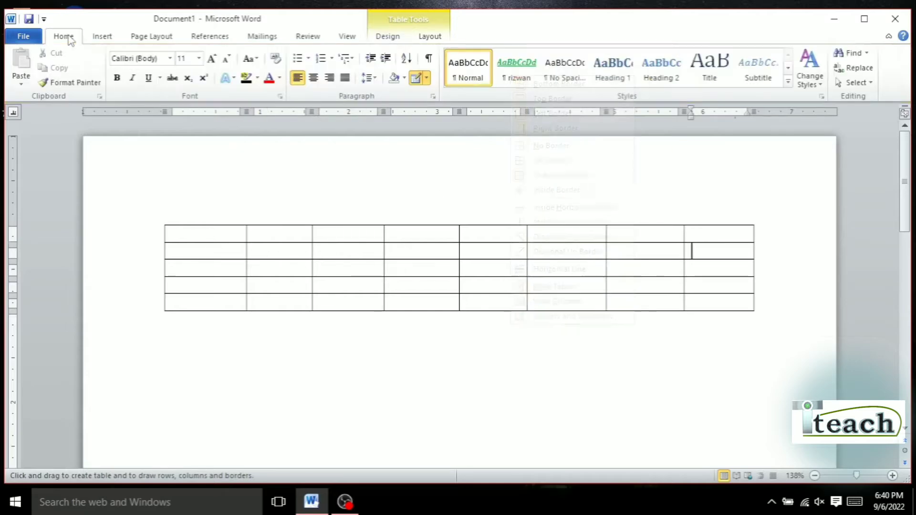
{"action": "left_click", "coordinate": [426, 78]}
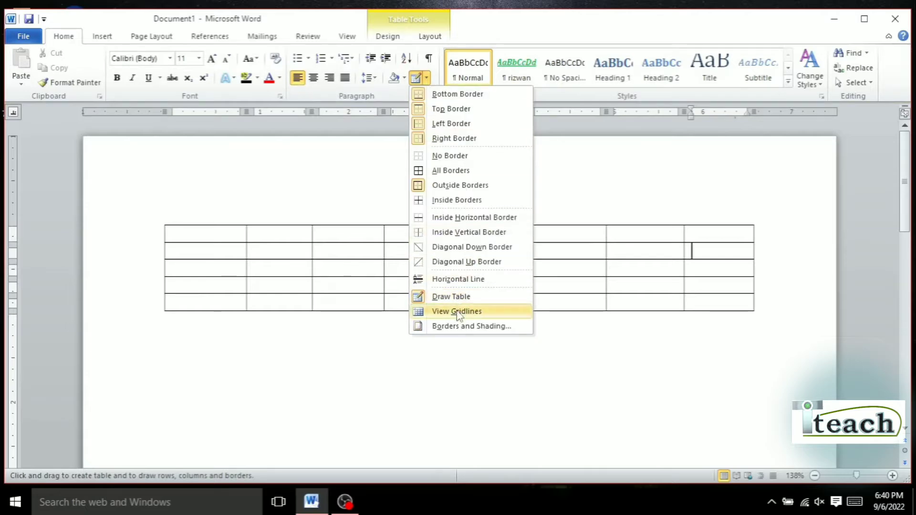
{"action": "left_click", "coordinate": [333, 289]}
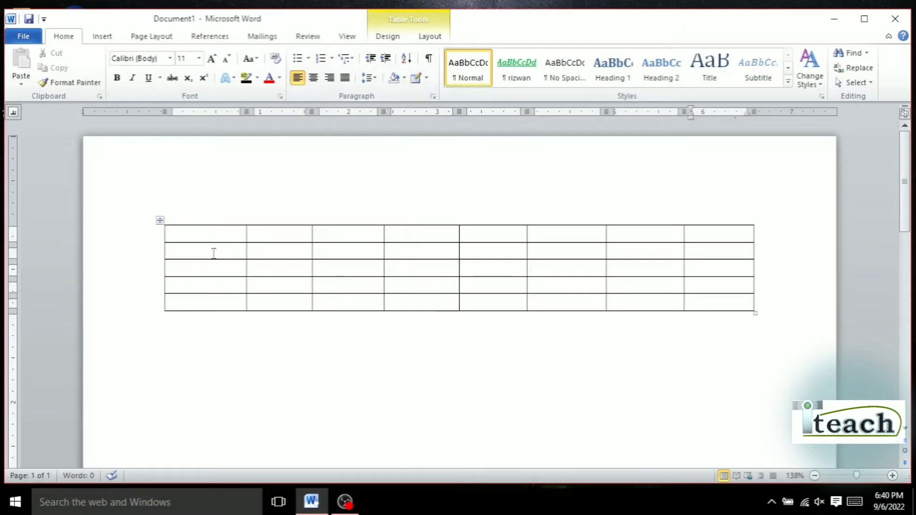
Step: Apply No Border to the whole table
{"action": "left_click", "coordinate": [160, 220]}
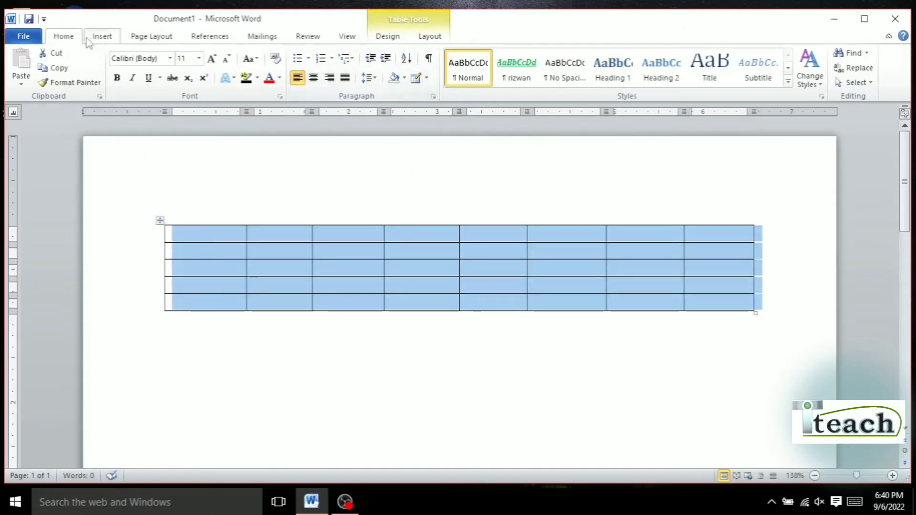
{"action": "left_click", "coordinate": [426, 78]}
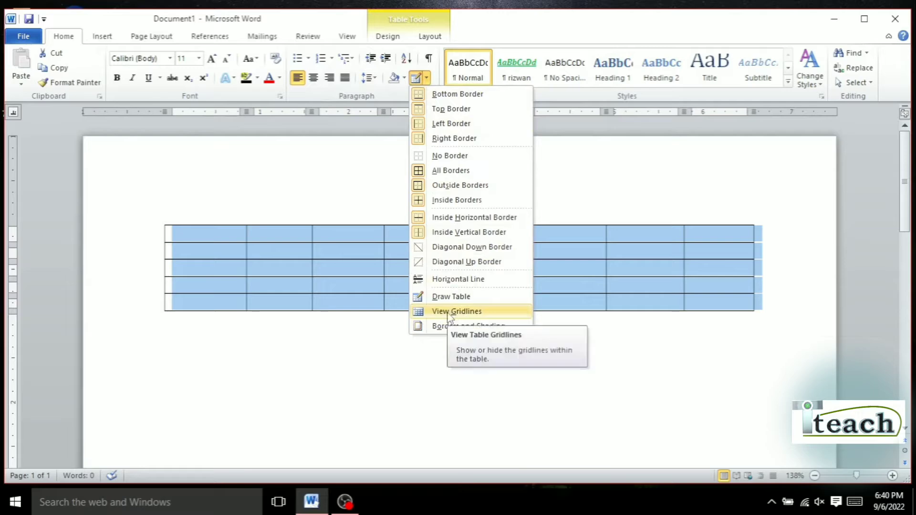
{"action": "left_click", "coordinate": [441, 155]}
{"action": "left_click", "coordinate": [324, 245]}
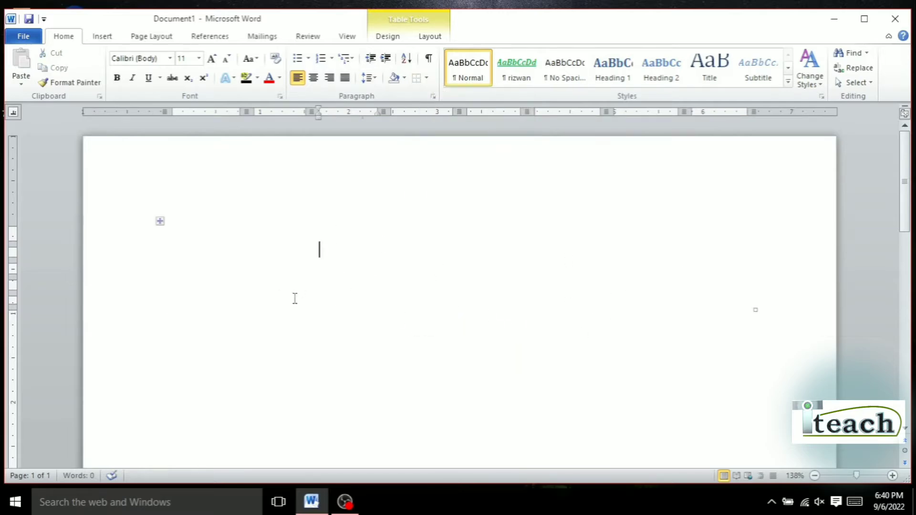
Step: Turn on View Gridlines for the borderless table and deselect it
{"action": "left_click", "coordinate": [159, 221]}
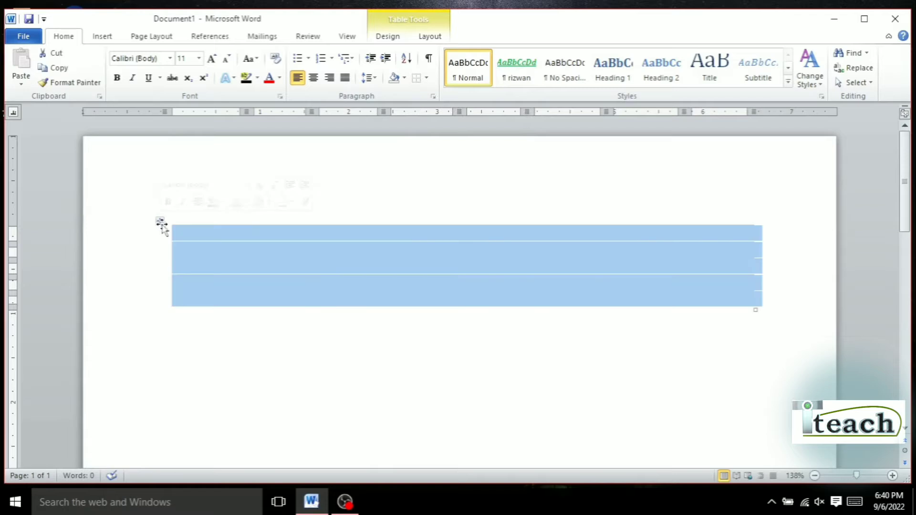
{"action": "left_click", "coordinate": [426, 78]}
{"action": "left_click", "coordinate": [444, 311]}
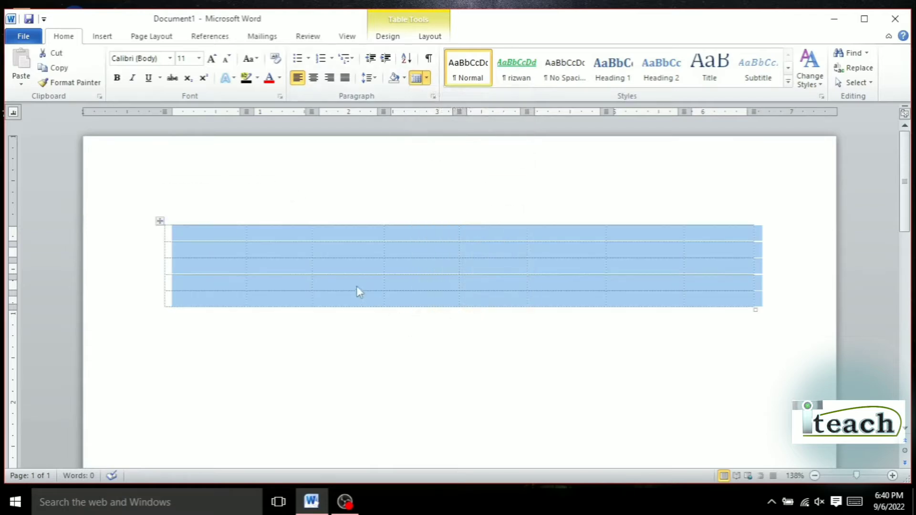
{"action": "left_click", "coordinate": [353, 279]}
Step: Toggle the table gridlines off and on several times, ending with them hidden
{"action": "left_click", "coordinate": [418, 78]}
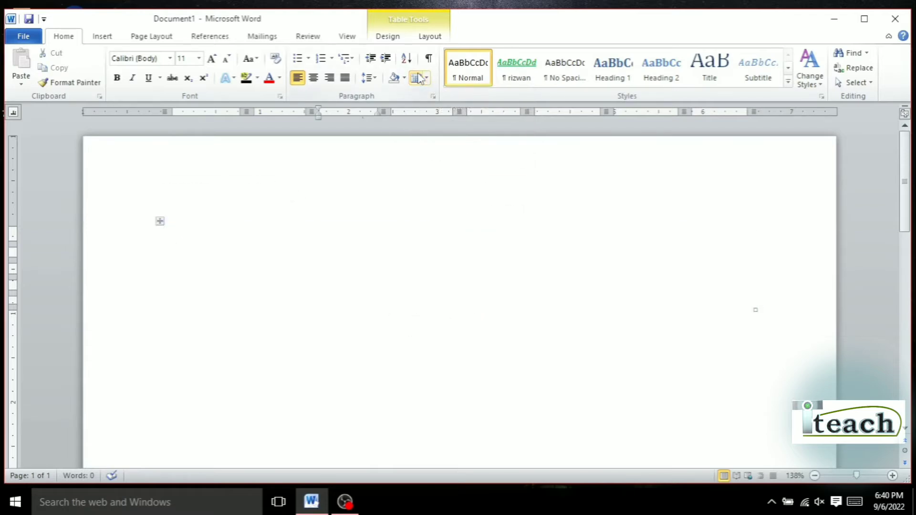
{"action": "left_click", "coordinate": [418, 77]}
{"action": "left_click", "coordinate": [417, 78]}
{"action": "left_click", "coordinate": [418, 78]}
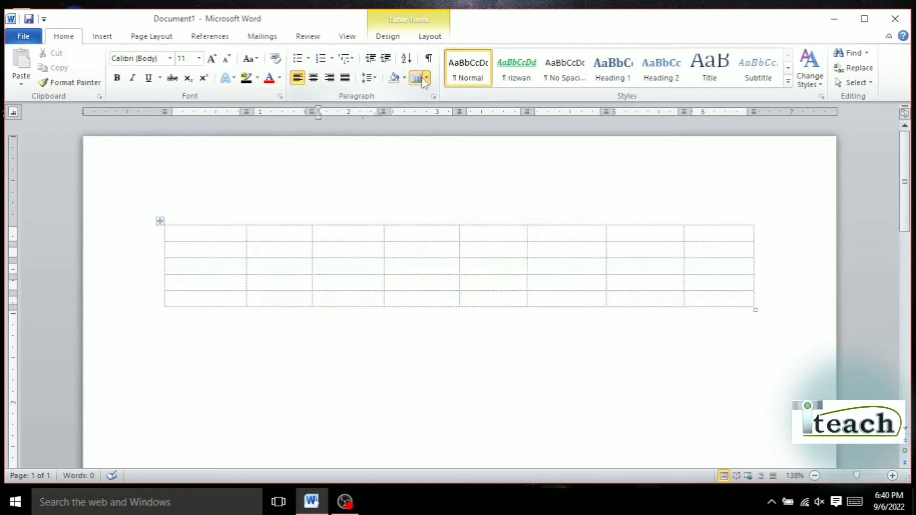
{"action": "left_click", "coordinate": [424, 79]}
{"action": "left_click", "coordinate": [467, 314]}
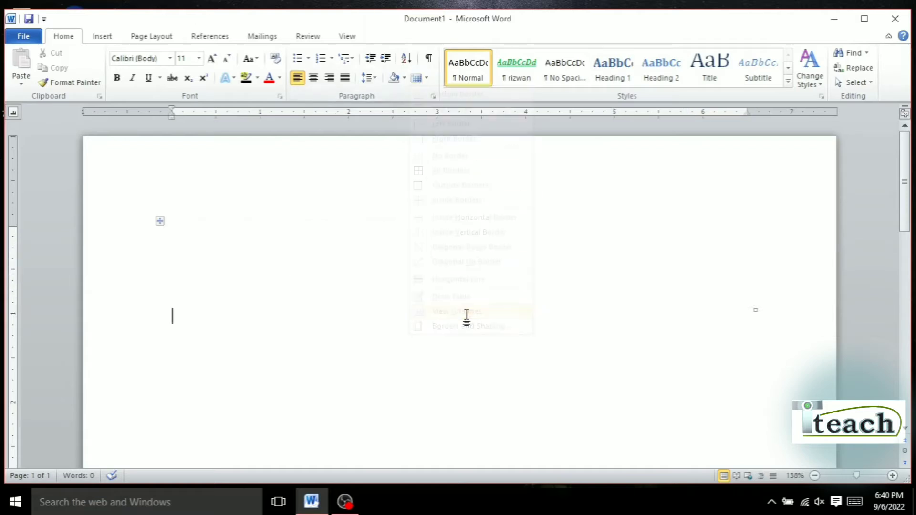
Step: Show the gridlines of the borderless table once more and hide them again
{"action": "left_click", "coordinate": [411, 280]}
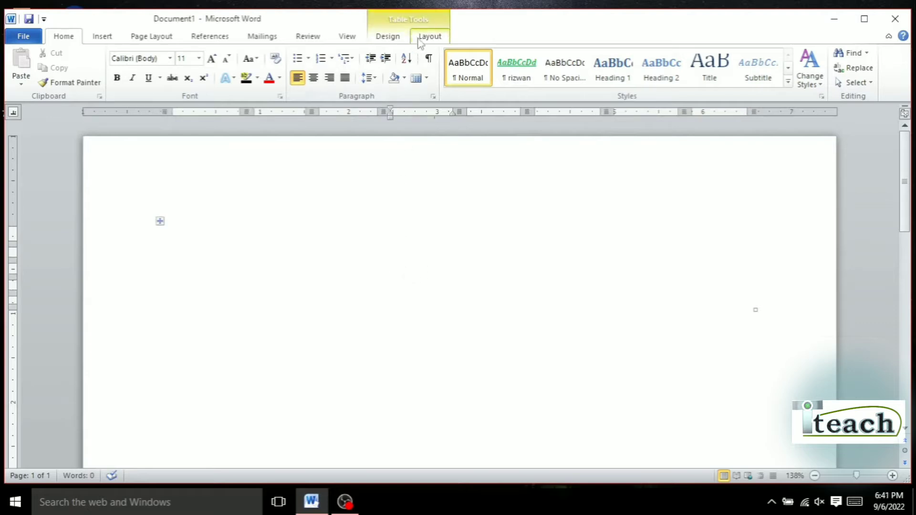
{"action": "left_click", "coordinate": [426, 79]}
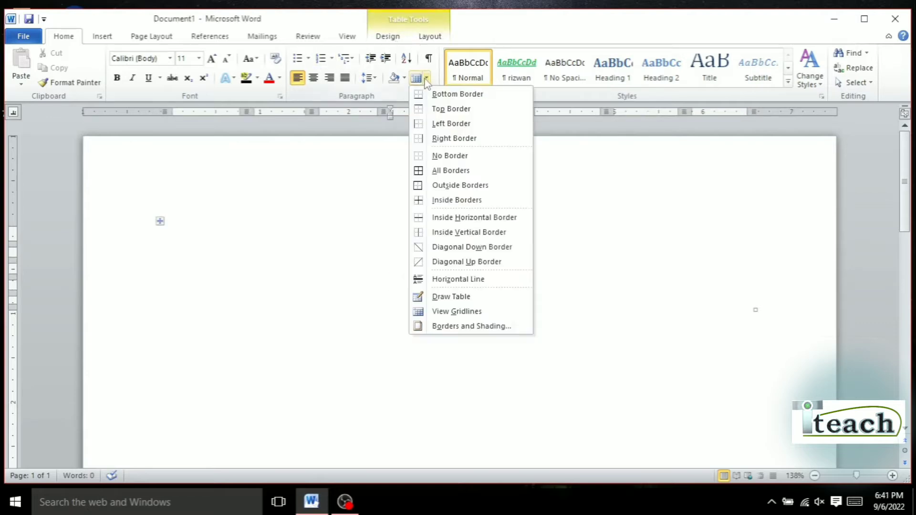
{"action": "left_click", "coordinate": [466, 309]}
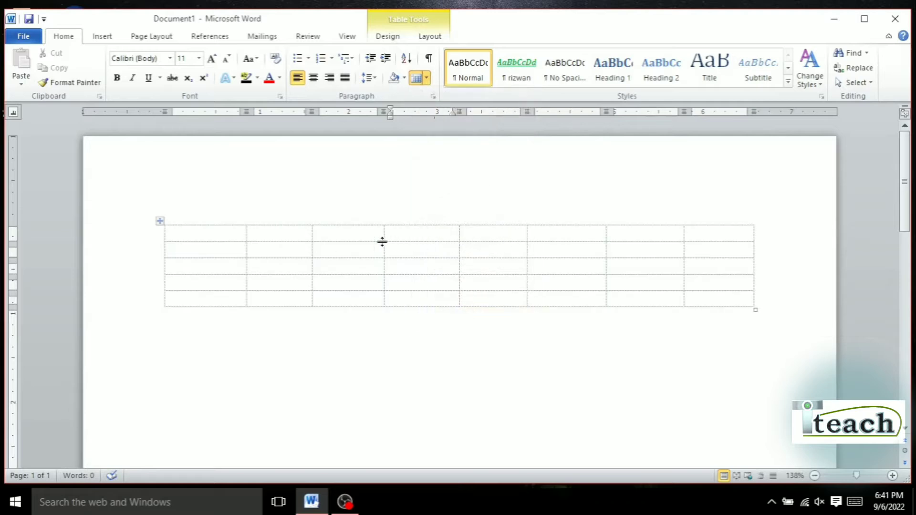
{"action": "left_click", "coordinate": [417, 78]}
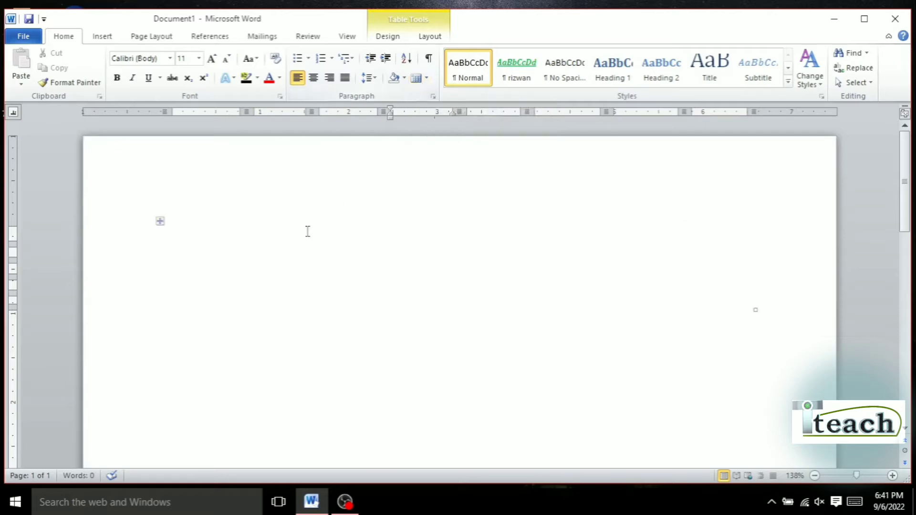
Step: Apply All Borders to the whole table
{"action": "left_click", "coordinate": [159, 221]}
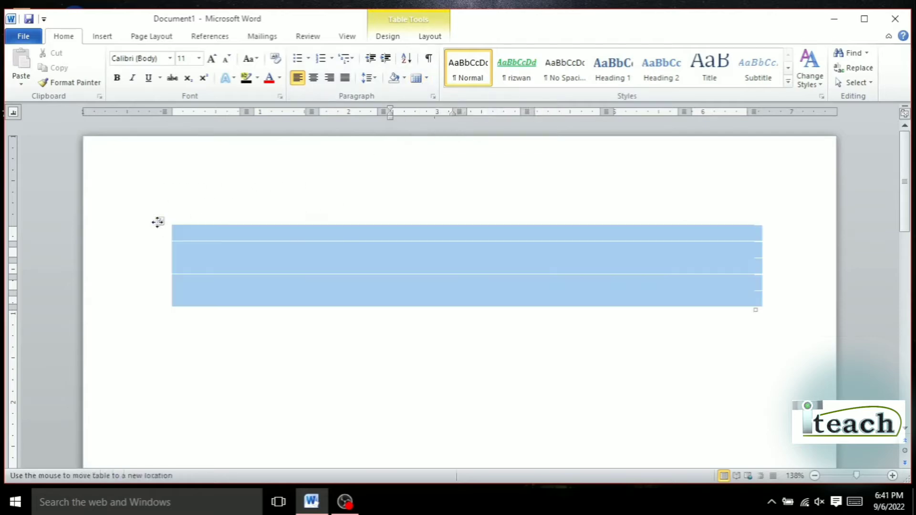
{"action": "left_click", "coordinate": [426, 78]}
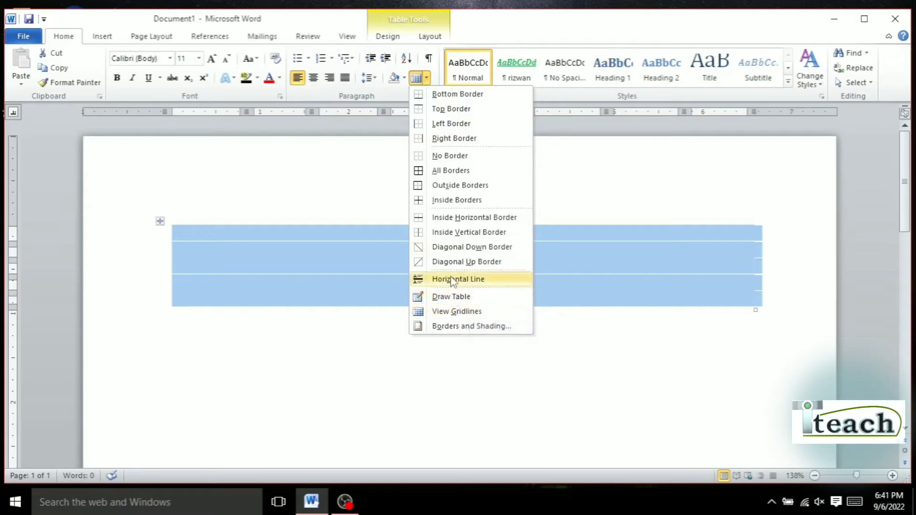
{"action": "left_click", "coordinate": [446, 170]}
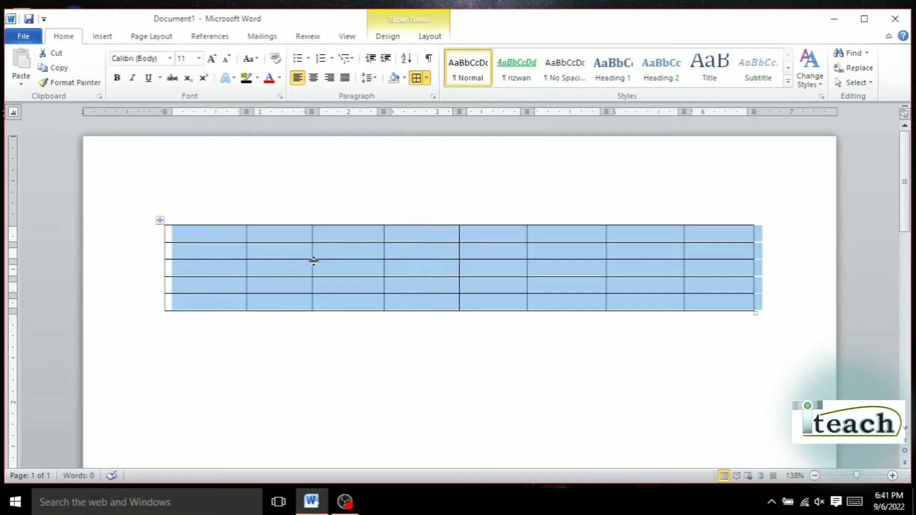
Step: Delete the table and generate sample paragraphs in its place with =rand()
{"action": "key", "text": "BackSpace"}
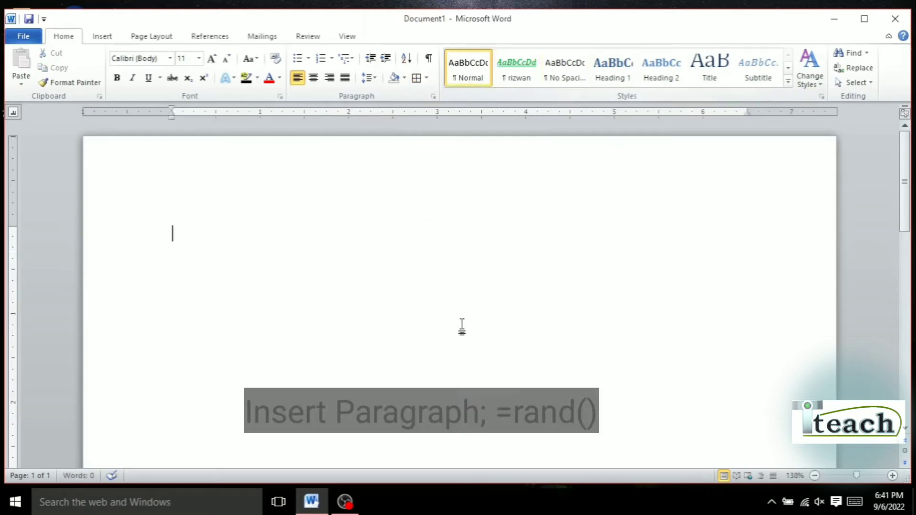
{"action": "type", "text": "=rand("}
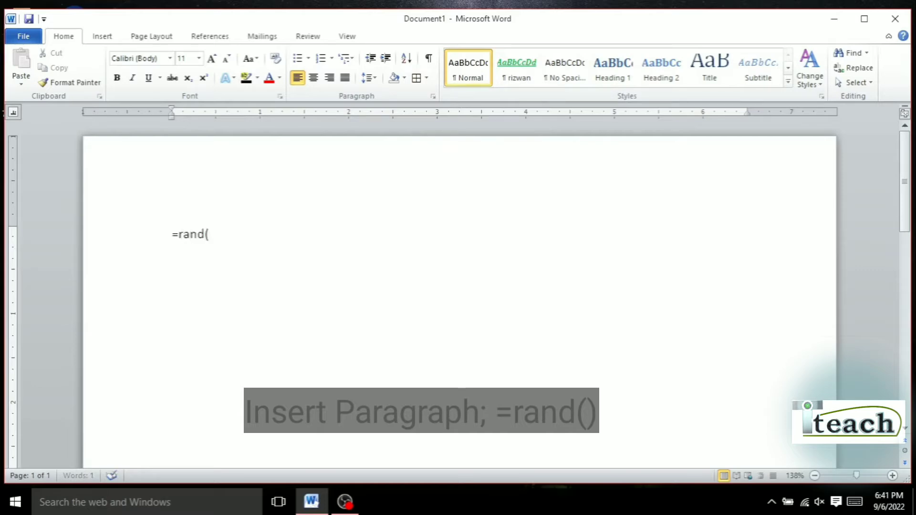
{"action": "type", "text": ")"}
{"action": "key", "text": "Return"}
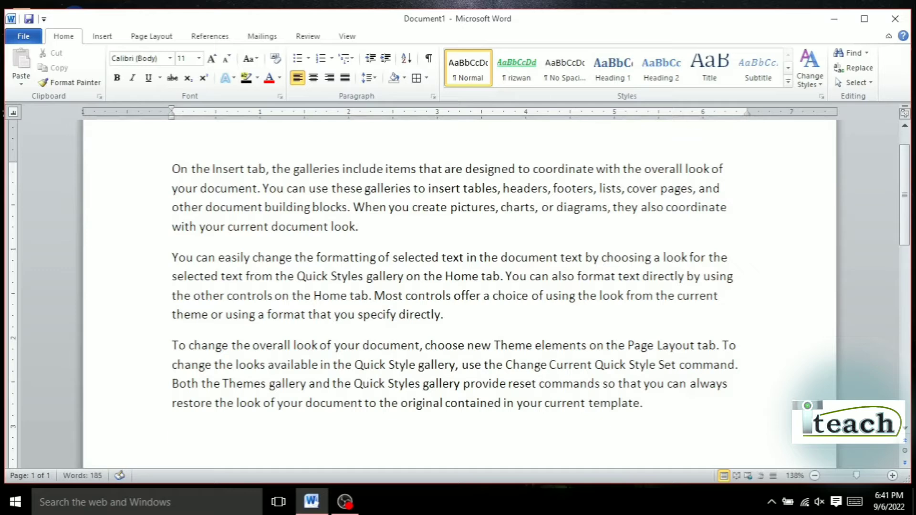
Step: Apply the Heading 4 style to all the sample text in the document
{"action": "key", "text": "ctrl+a"}
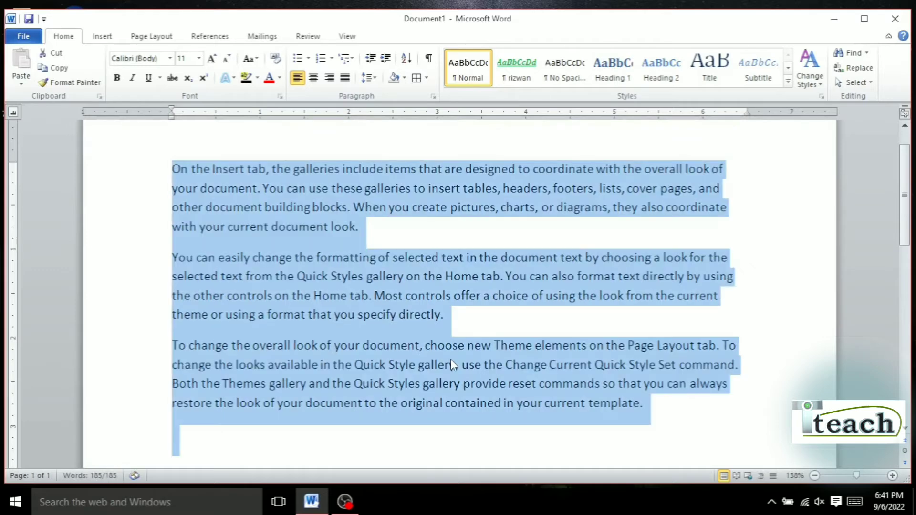
{"action": "left_click", "coordinate": [565, 69]}
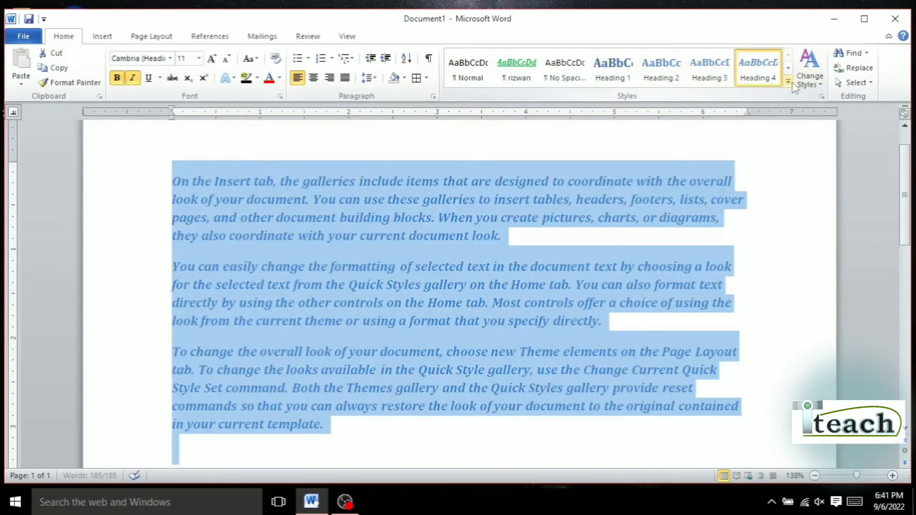
Step: Apply the Subtitle style to the sample text and begin saving the selection as a new quick style named IT Teach
{"action": "left_click", "coordinate": [788, 83]}
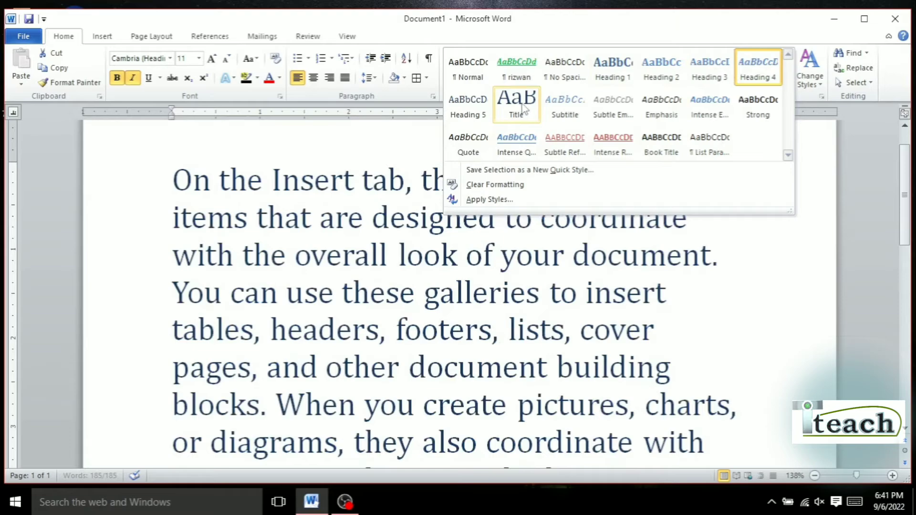
{"action": "left_click", "coordinate": [565, 116]}
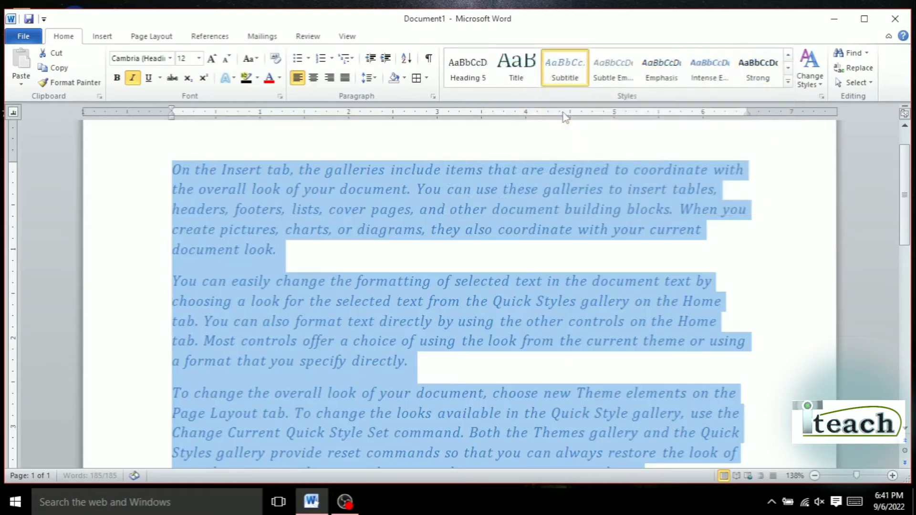
{"action": "left_click", "coordinate": [788, 82]}
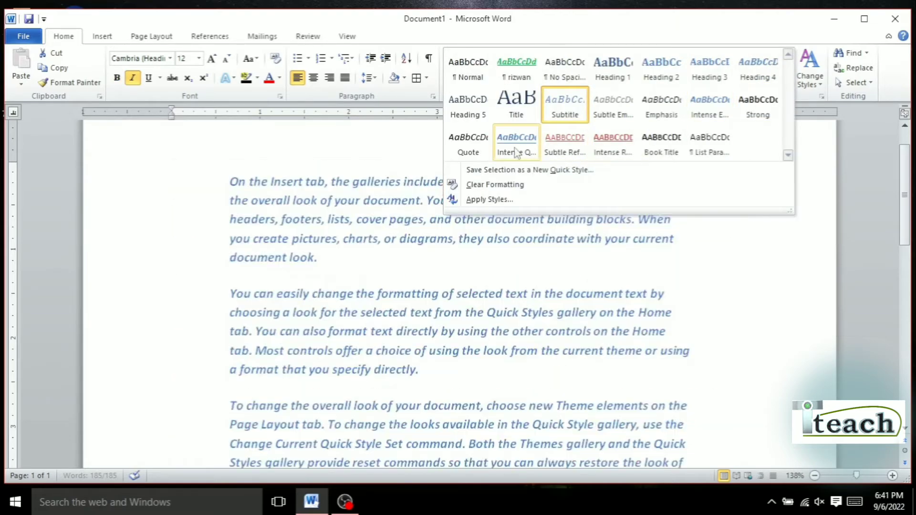
{"action": "left_click", "coordinate": [499, 170]}
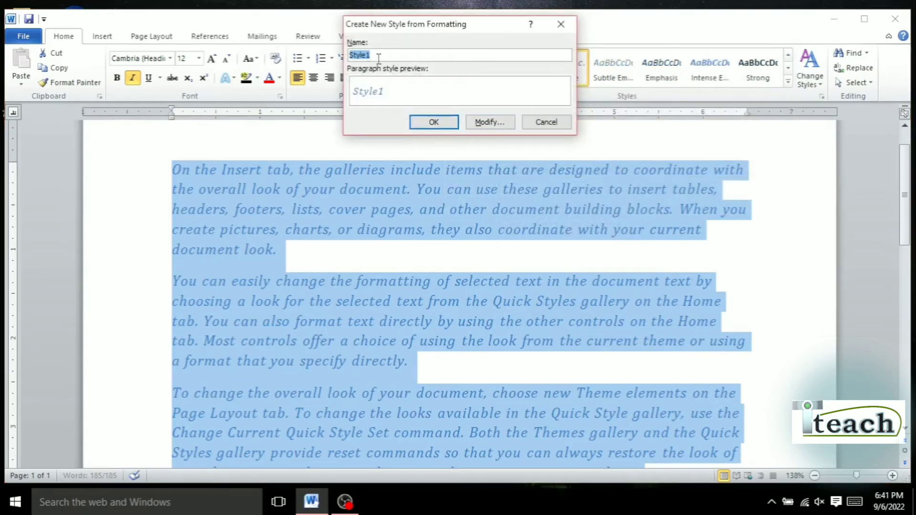
{"action": "key", "text": "BackSpace"}
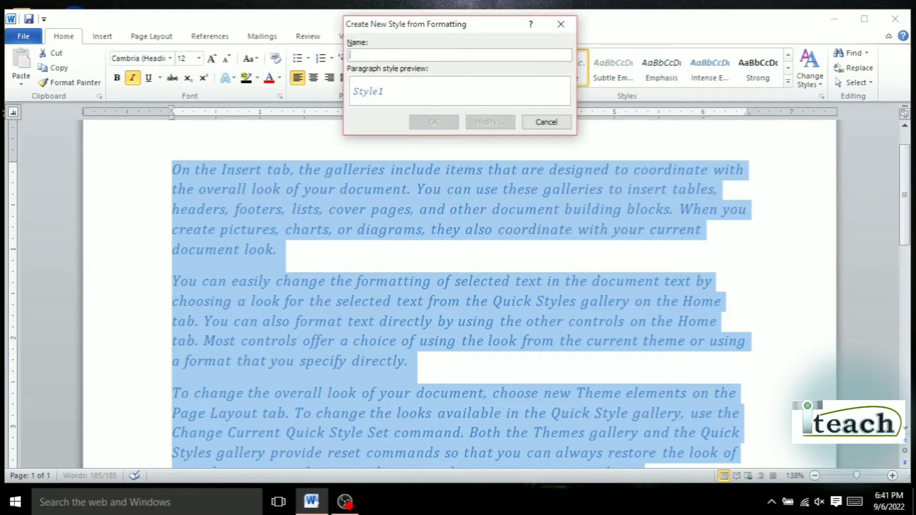
{"action": "type", "text": "IT Teach"}
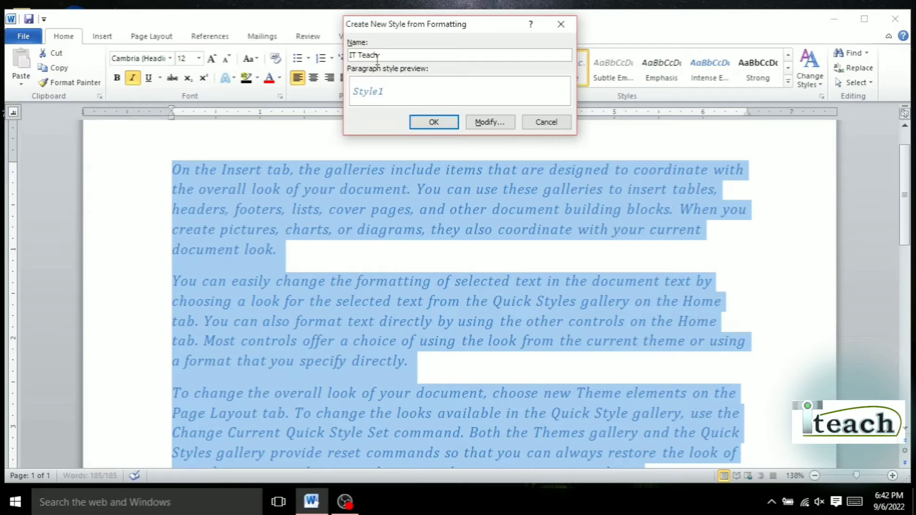
Step: In the new style's detailed settings, set the style type to Paragraph and base it on Heading 3
{"action": "left_click", "coordinate": [487, 122]}
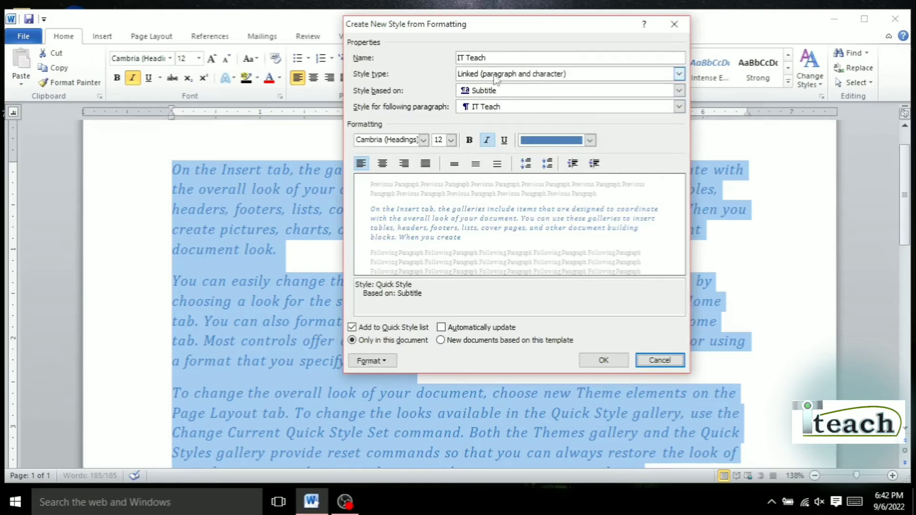
{"action": "left_click", "coordinate": [570, 79]}
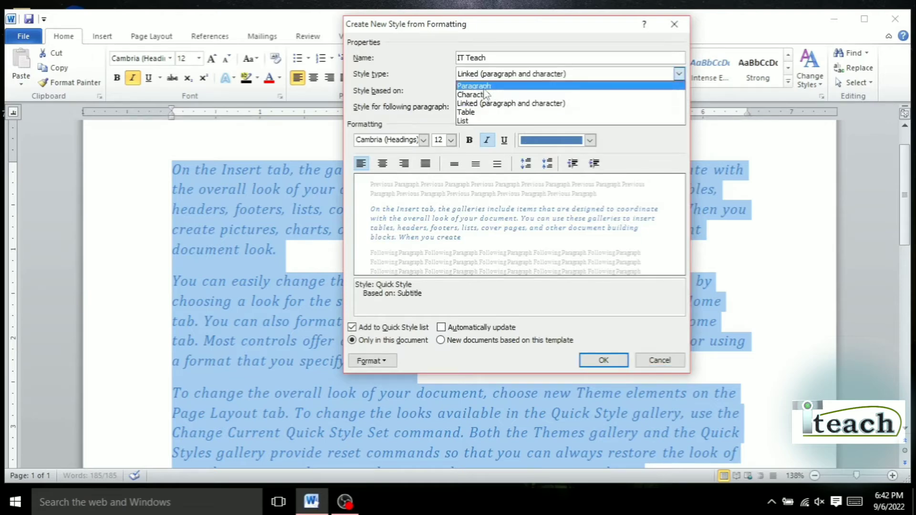
{"action": "left_click", "coordinate": [486, 86]}
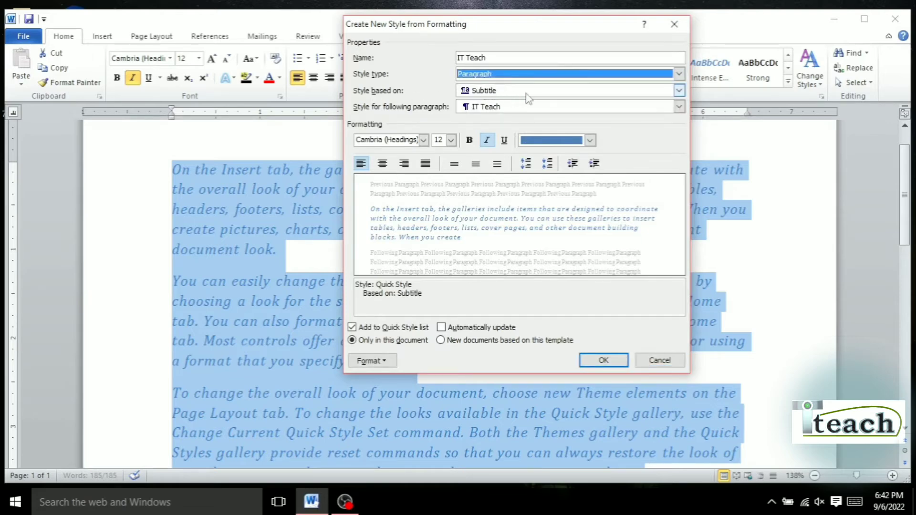
{"action": "left_click", "coordinate": [496, 95]}
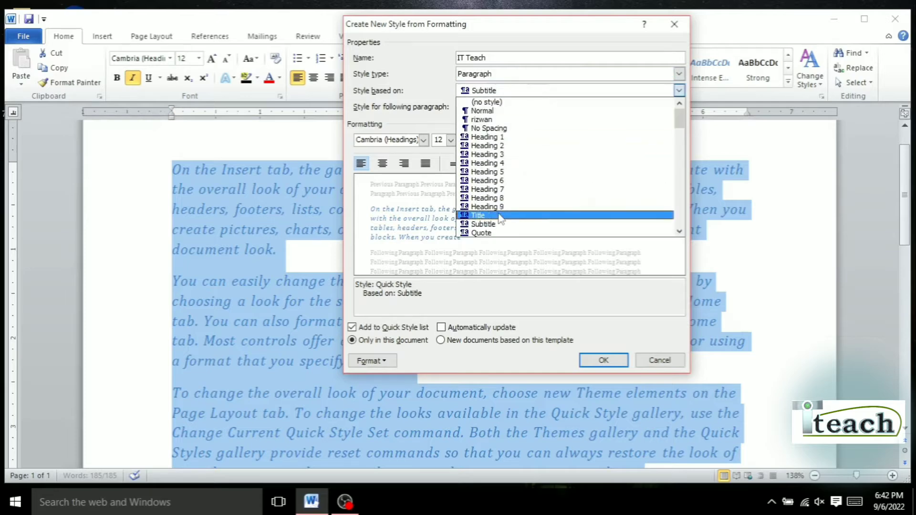
{"action": "left_click", "coordinate": [501, 156]}
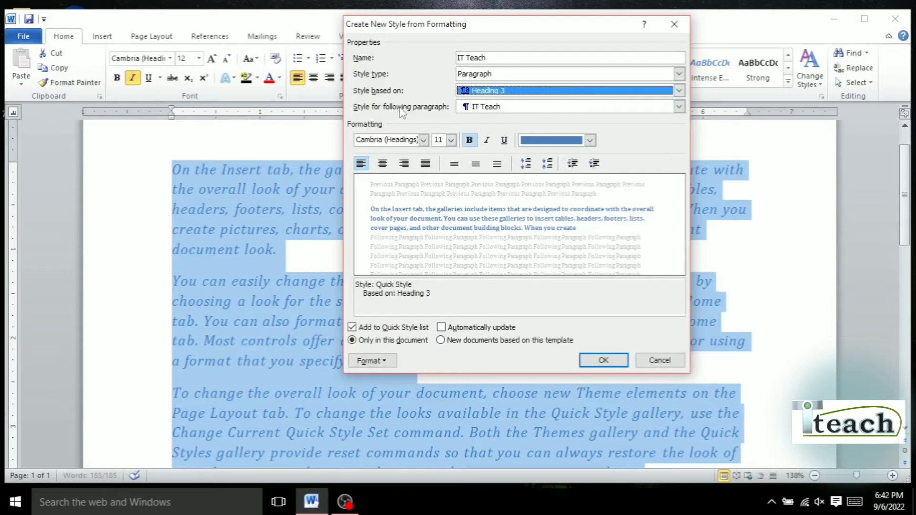
Step: Set the new style's font to Arial Black at 14 pt
{"action": "left_click", "coordinate": [423, 141]}
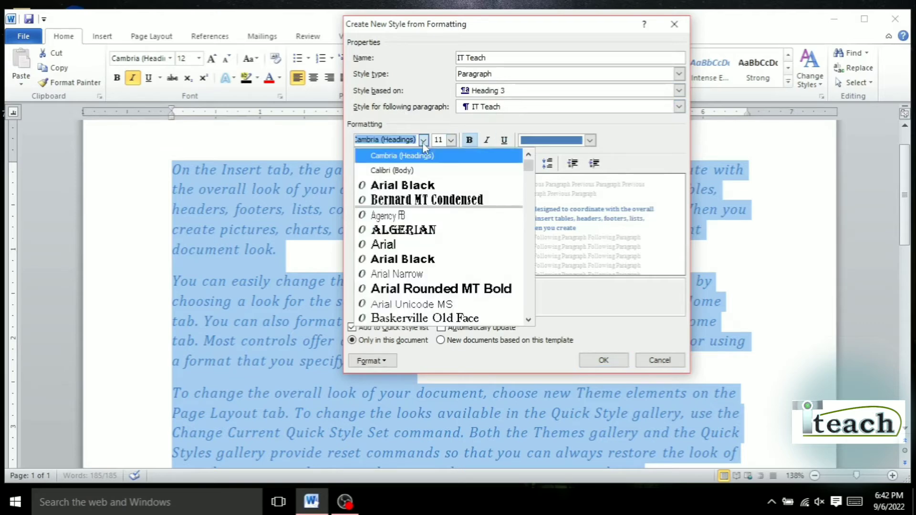
{"action": "left_click", "coordinate": [409, 191]}
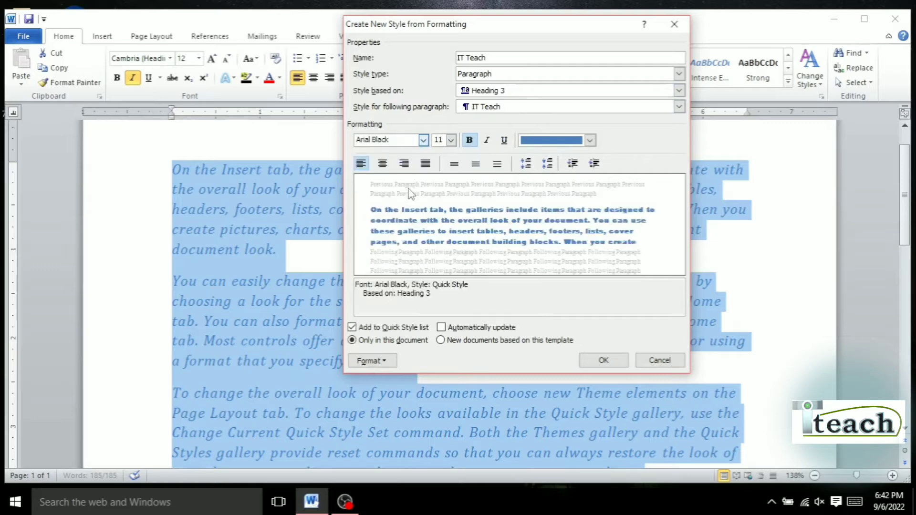
{"action": "left_click", "coordinate": [452, 140]}
{"action": "left_click", "coordinate": [455, 167]}
{"action": "left_click", "coordinate": [451, 140]}
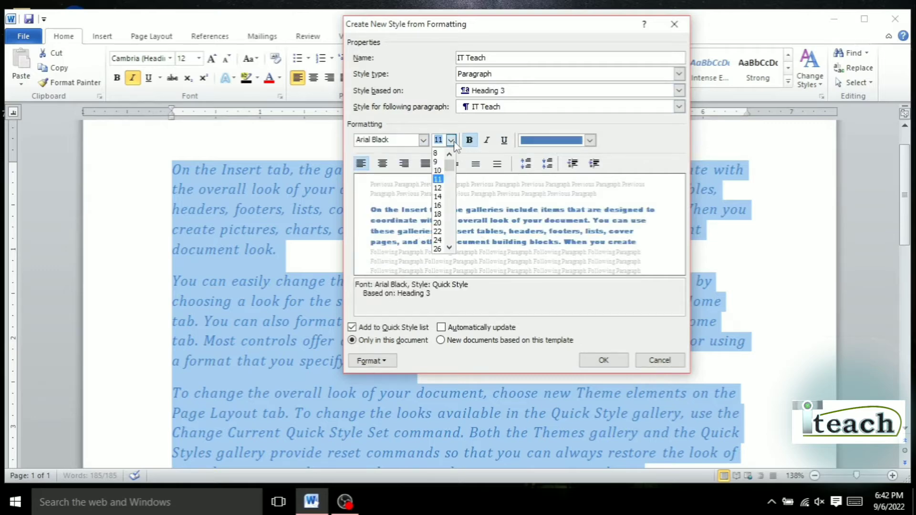
{"action": "left_click", "coordinate": [441, 197]}
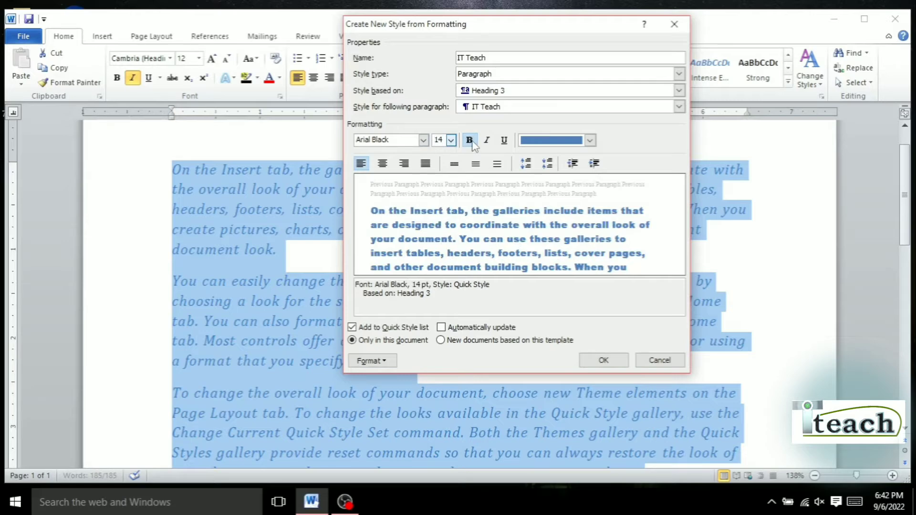
Step: Try toggling italic, bold and underline in the new style, restoring each setting
{"action": "left_click", "coordinate": [487, 145]}
{"action": "left_click", "coordinate": [487, 144]}
{"action": "left_click", "coordinate": [476, 141]}
{"action": "left_click", "coordinate": [473, 141]}
{"action": "left_click", "coordinate": [504, 140]}
{"action": "left_click", "coordinate": [504, 140]}
{"action": "left_click", "coordinate": [504, 140]}
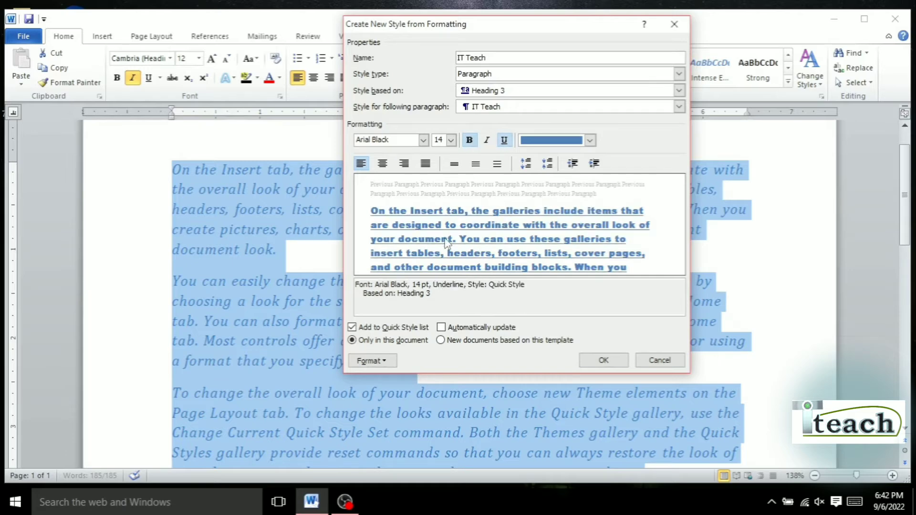
{"action": "left_click", "coordinate": [504, 140]}
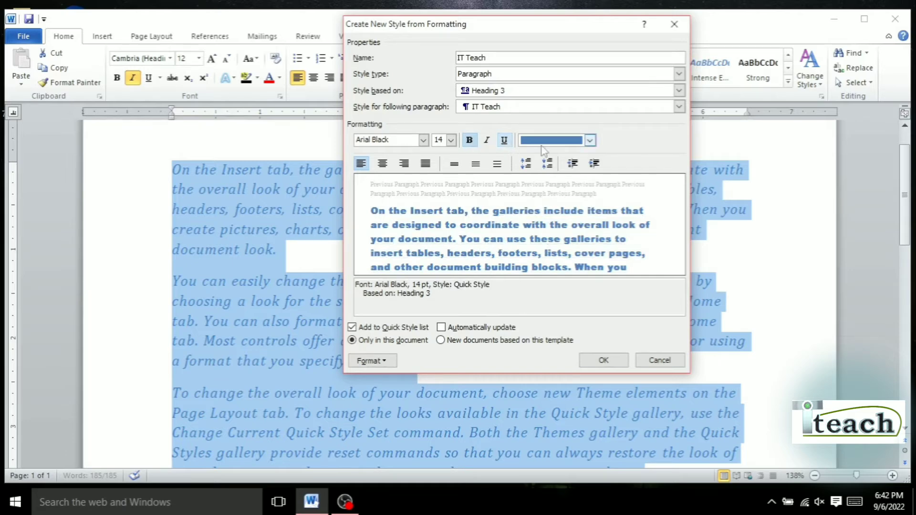
Step: Set the new style's font color to the standard Light Blue
{"action": "left_click", "coordinate": [590, 141]}
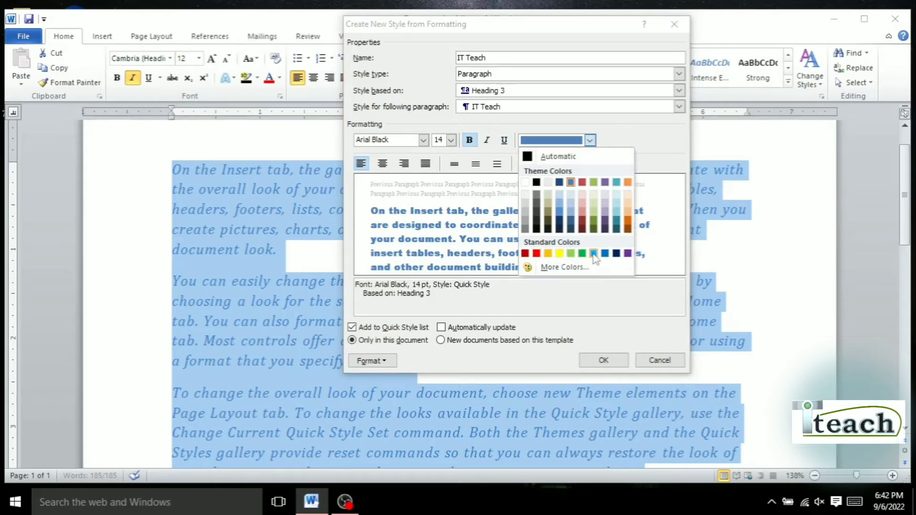
{"action": "left_click", "coordinate": [593, 254]}
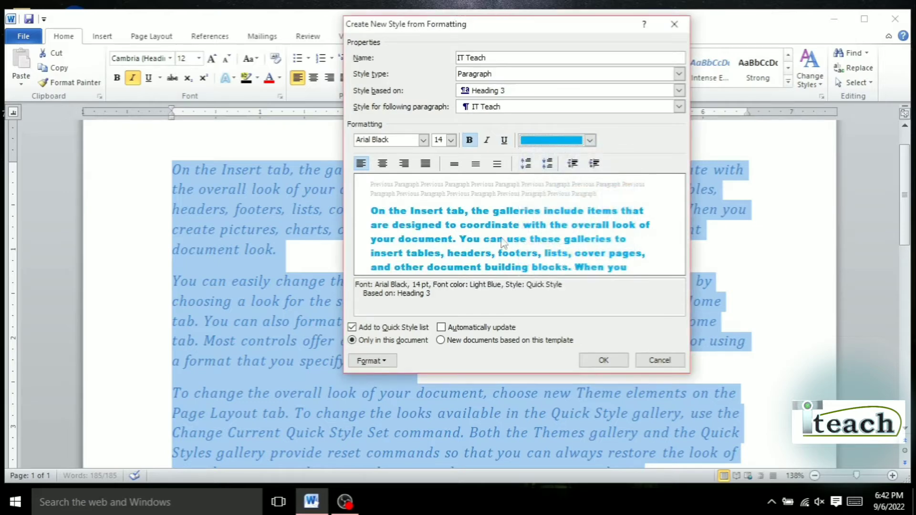
Step: Try centered, right and justified alignment in the new style and return it to left alignment
{"action": "left_click", "coordinate": [382, 164]}
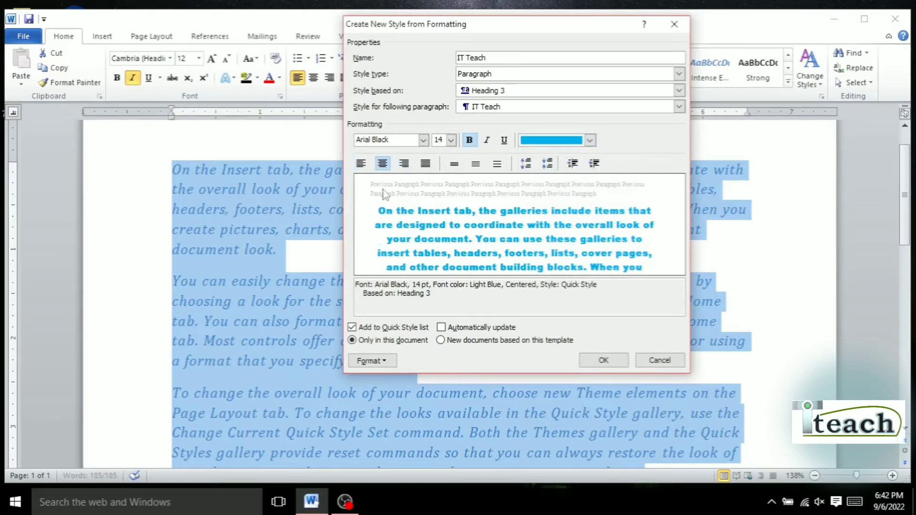
{"action": "left_click", "coordinate": [383, 165]}
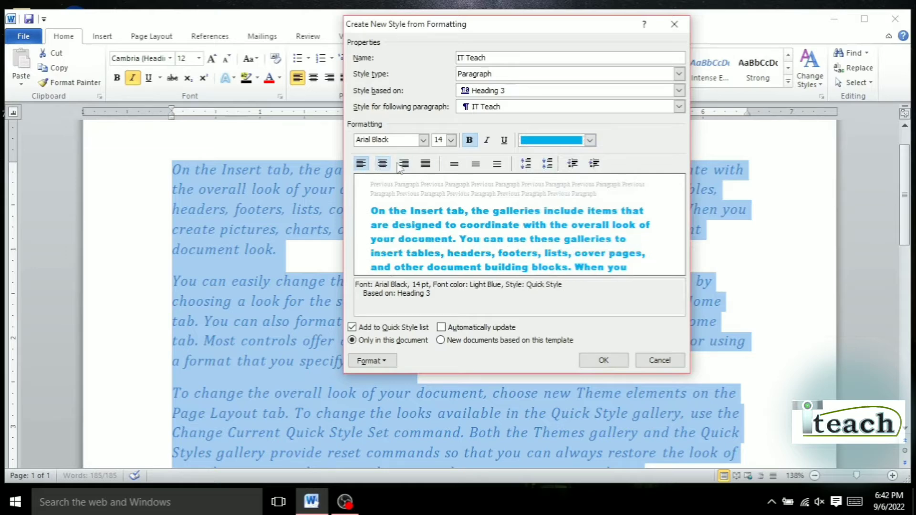
{"action": "left_click", "coordinate": [403, 165]}
{"action": "left_click", "coordinate": [402, 165]}
{"action": "left_click", "coordinate": [426, 164]}
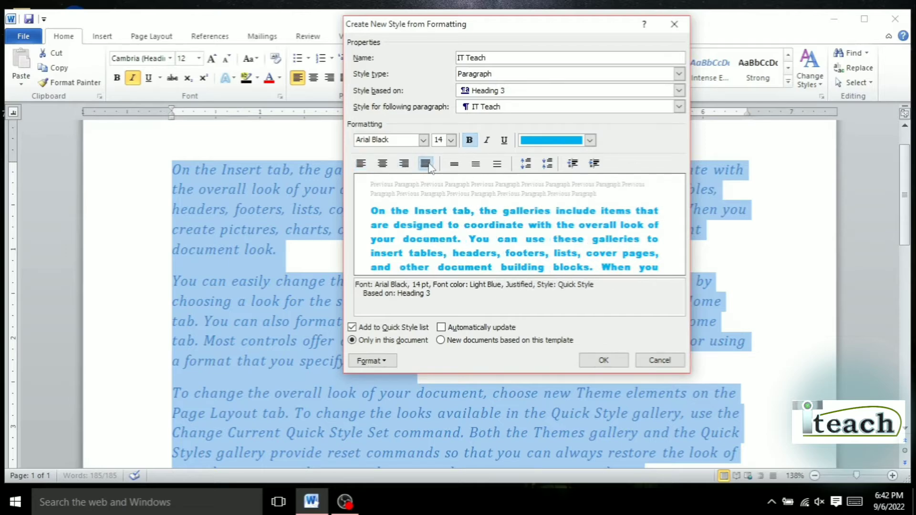
{"action": "left_click", "coordinate": [361, 164]}
Step: Compare single, 1.5-line and double line spacing in the new style's preview and settle on single spacing
{"action": "left_click", "coordinate": [472, 165]}
{"action": "left_click", "coordinate": [456, 165]}
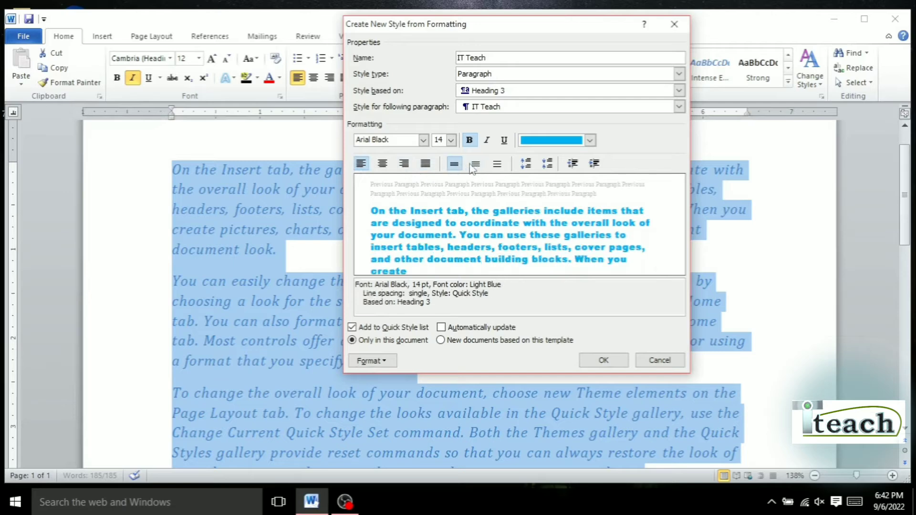
{"action": "left_click", "coordinate": [497, 164]}
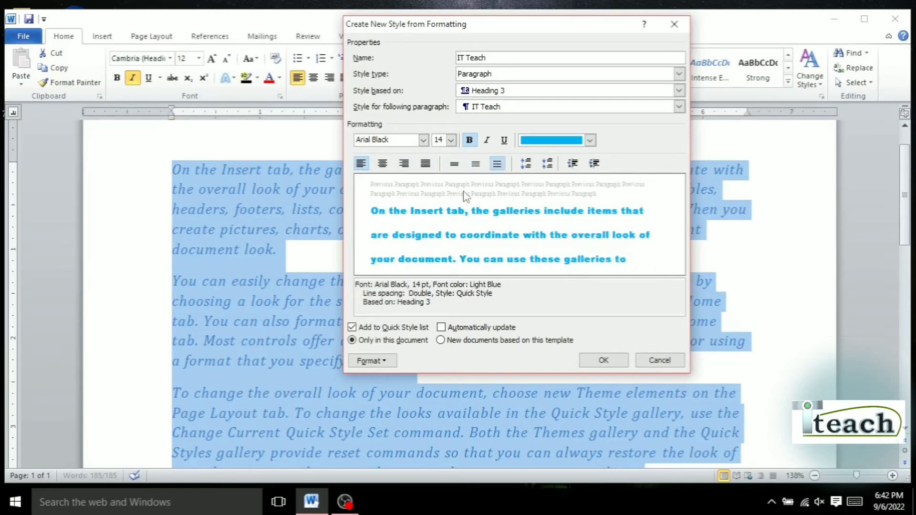
{"action": "left_click", "coordinate": [474, 165]}
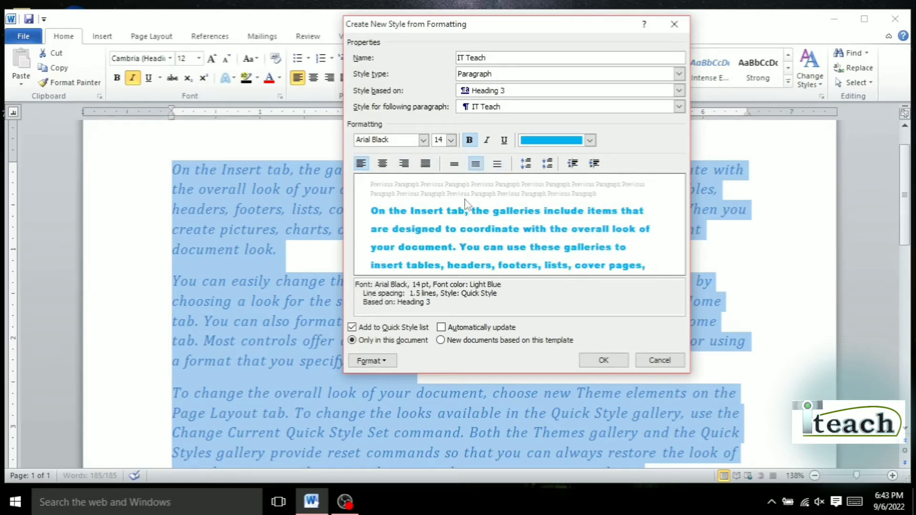
{"action": "left_click", "coordinate": [454, 166]}
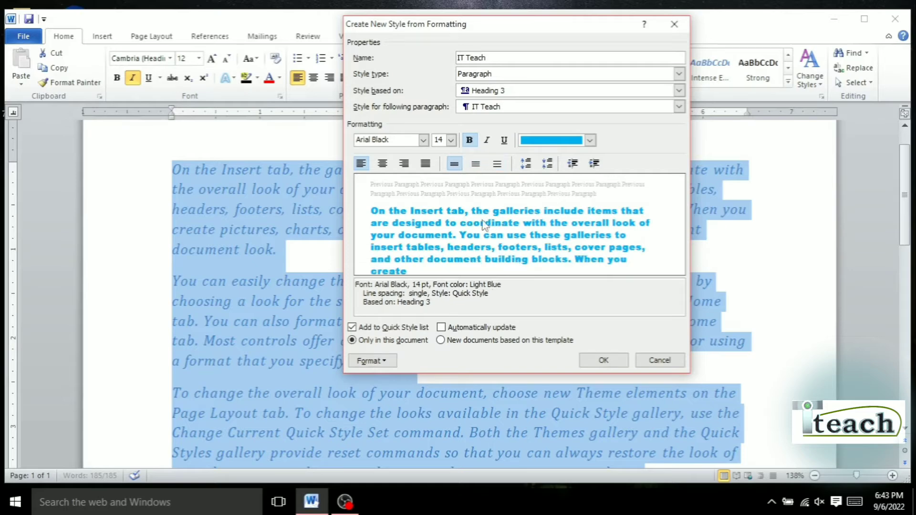
{"action": "left_click", "coordinate": [497, 164]}
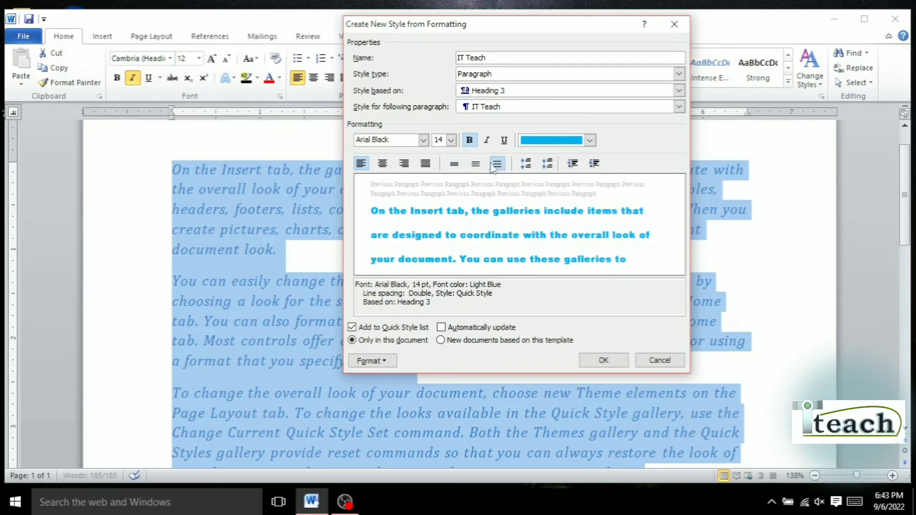
{"action": "left_click", "coordinate": [455, 165]}
Step: Try increased paragraph spacing, reduce the space before to 0 pt, and create the IT Teach style
{"action": "left_click", "coordinate": [528, 164]}
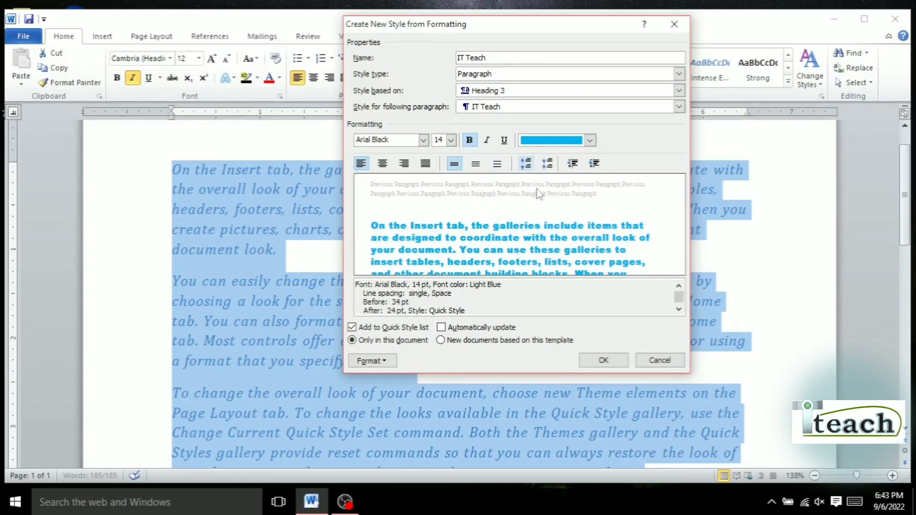
{"action": "left_click", "coordinate": [547, 163]}
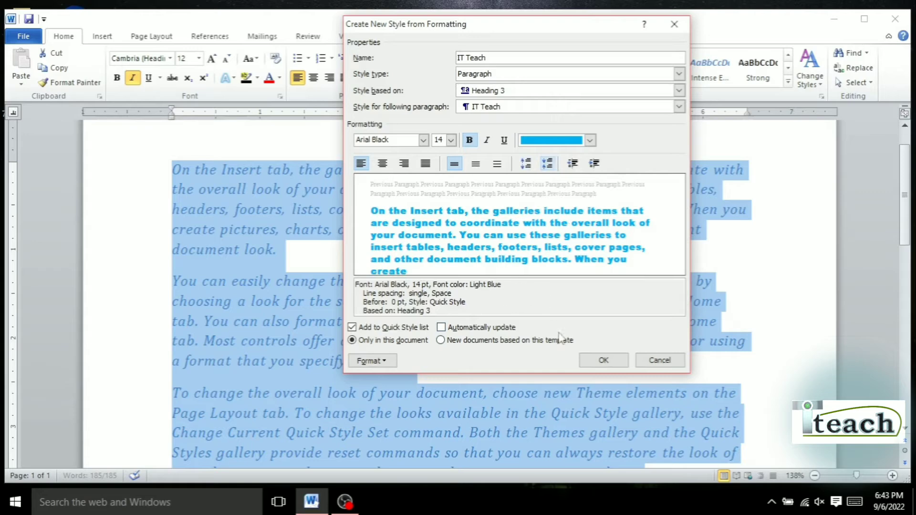
{"action": "left_click", "coordinate": [603, 362]}
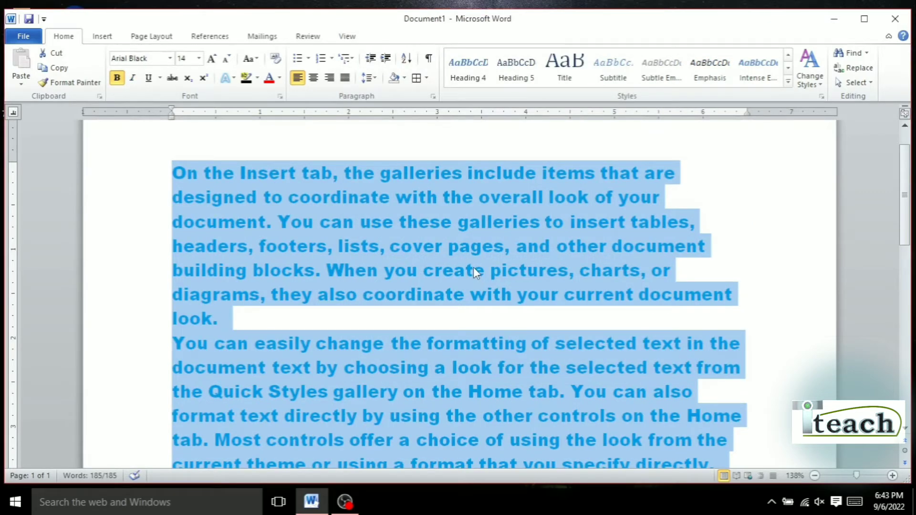
Step: Reapply IT Teach to the selected text, switch it to the Normal style, and return it to IT Teach
{"action": "left_click", "coordinate": [787, 86]}
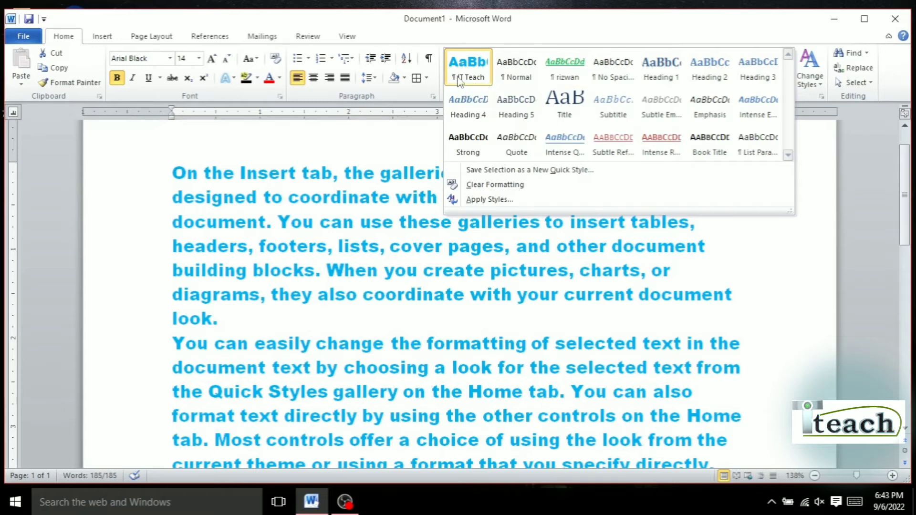
{"action": "left_click", "coordinate": [477, 76]}
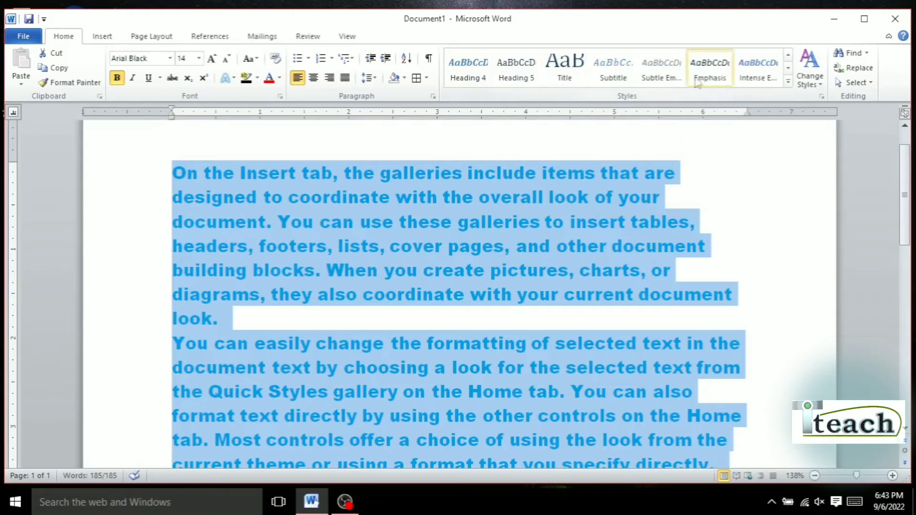
{"action": "left_click", "coordinate": [789, 84]}
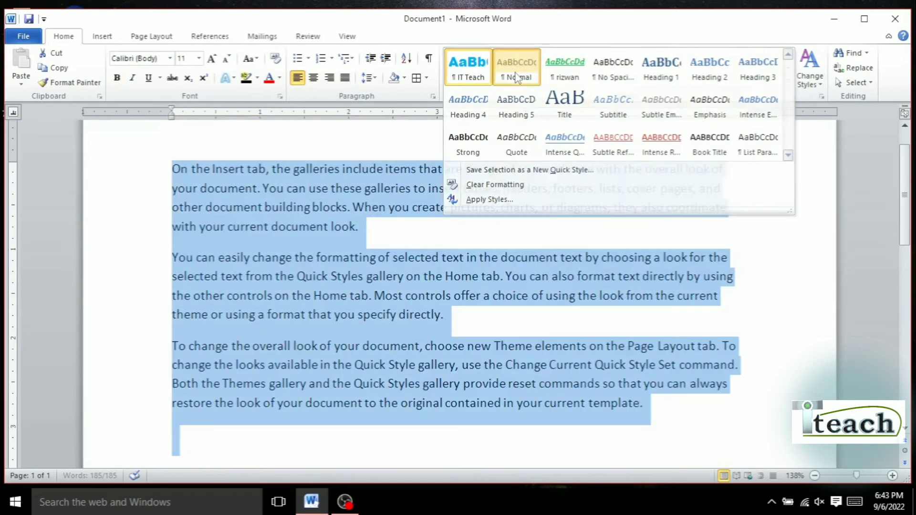
{"action": "left_click", "coordinate": [517, 70]}
{"action": "left_click", "coordinate": [469, 76]}
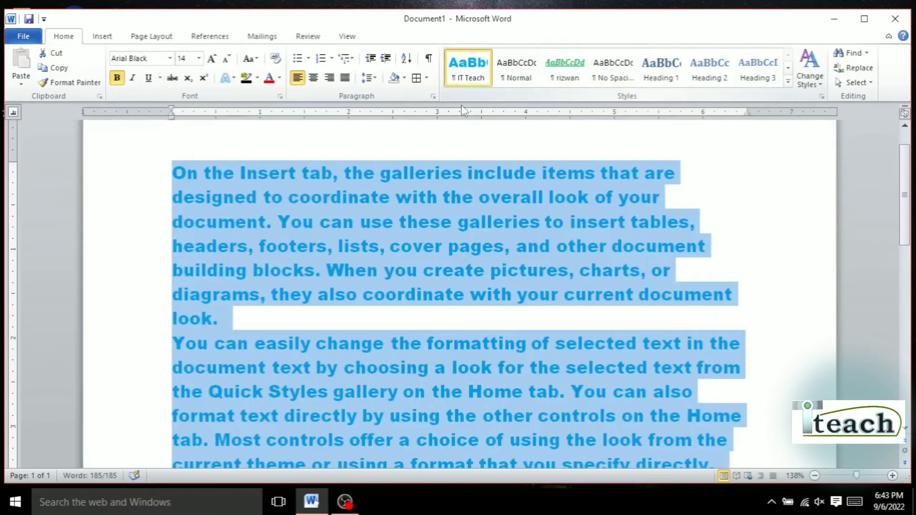
Step: Clear the formatting of the selected paragraphs and look over the available quick styles
{"action": "left_click", "coordinate": [789, 84]}
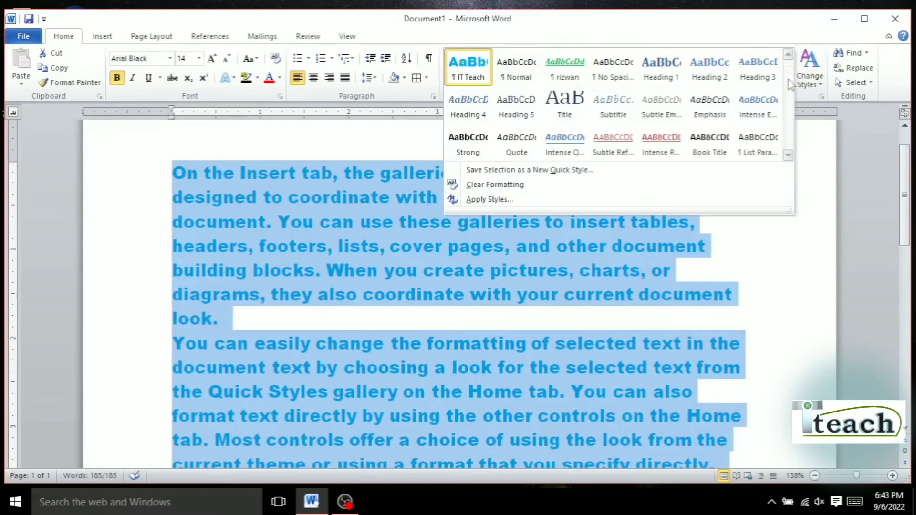
{"action": "key", "text": "Escape"}
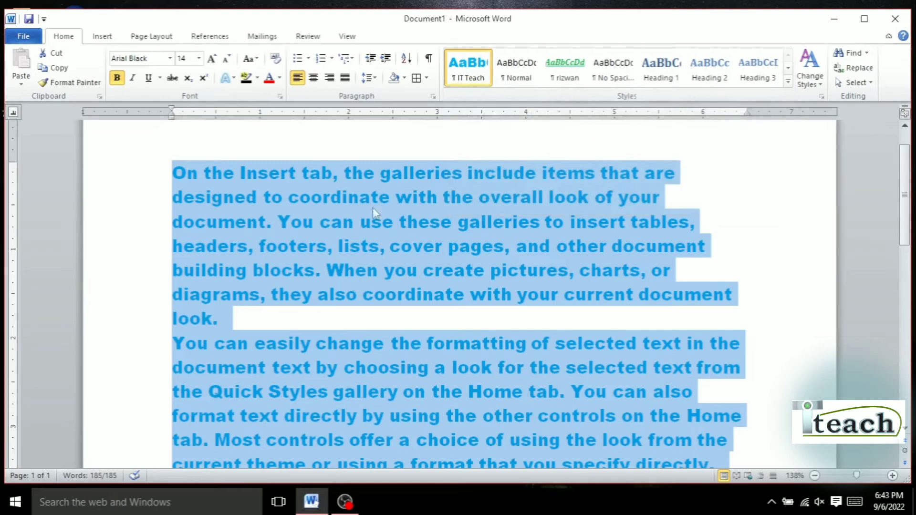
{"action": "left_click", "coordinate": [788, 82]}
{"action": "left_click", "coordinate": [492, 185]}
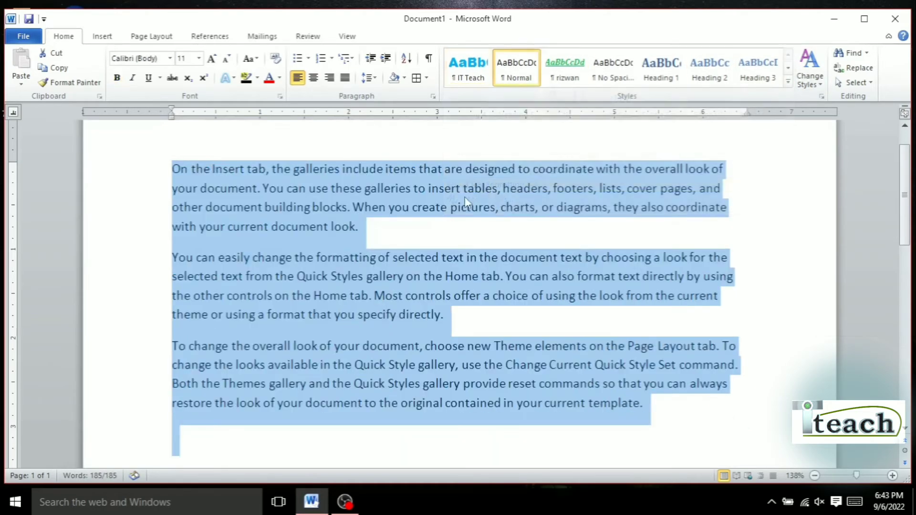
{"action": "left_click", "coordinate": [788, 82]}
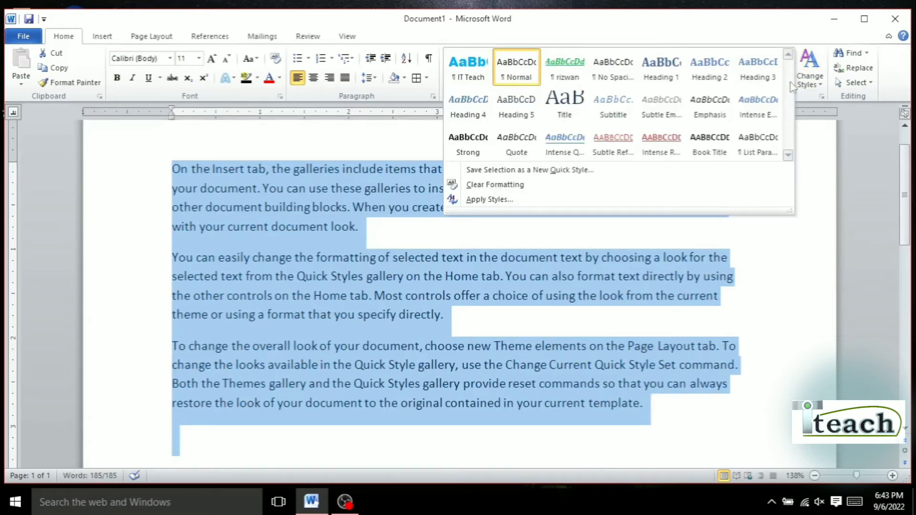
{"action": "left_click", "coordinate": [824, 147]}
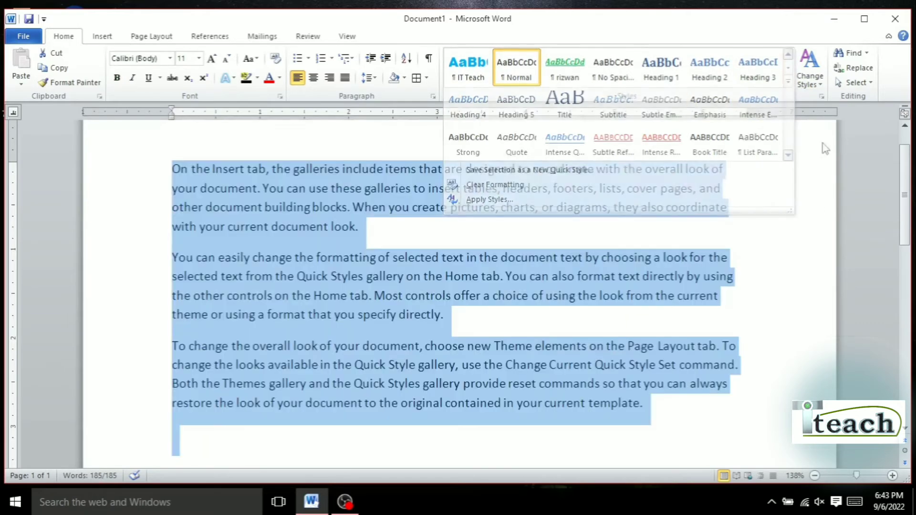
Step: Try the Simple style set on the document and replace it with the Formal style set
{"action": "left_click", "coordinate": [806, 75]}
{"action": "mouse_move", "coordinate": [833, 97]}
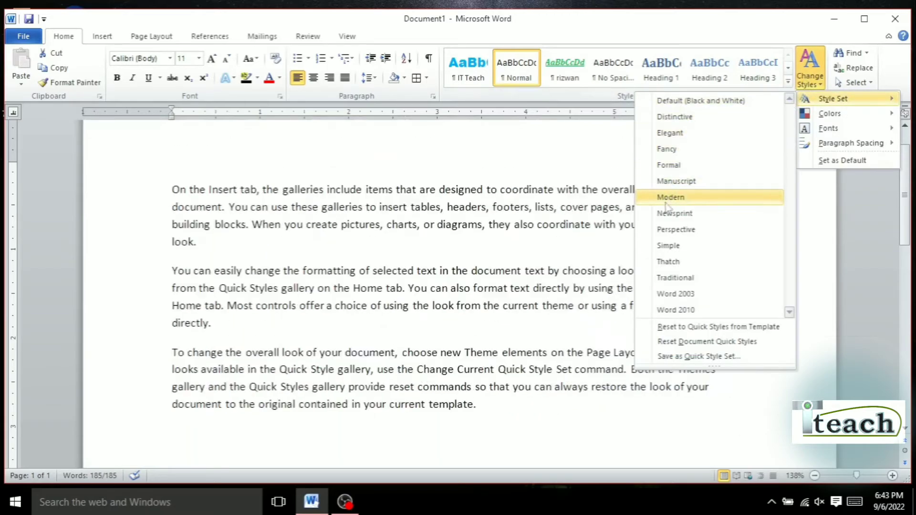
{"action": "left_click", "coordinate": [668, 245]}
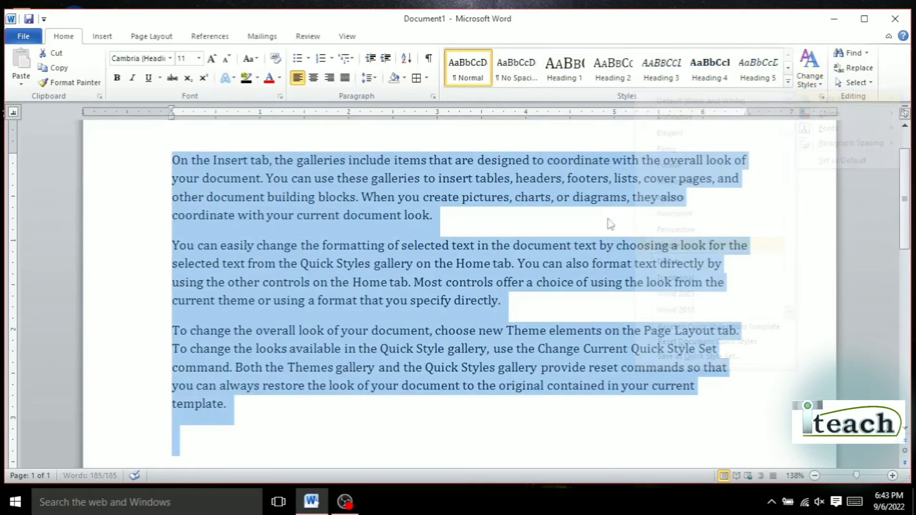
{"action": "left_click", "coordinate": [808, 83]}
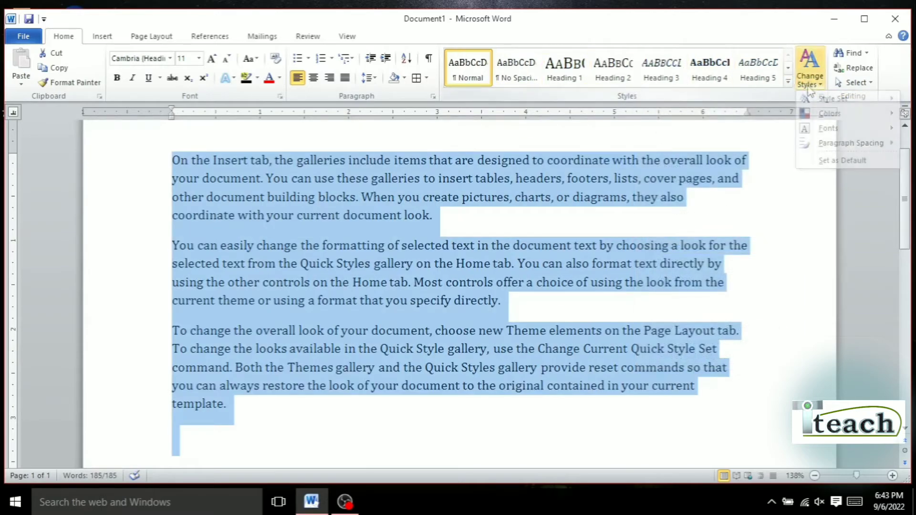
{"action": "left_click", "coordinate": [810, 80]}
{"action": "mouse_move", "coordinate": [826, 98]}
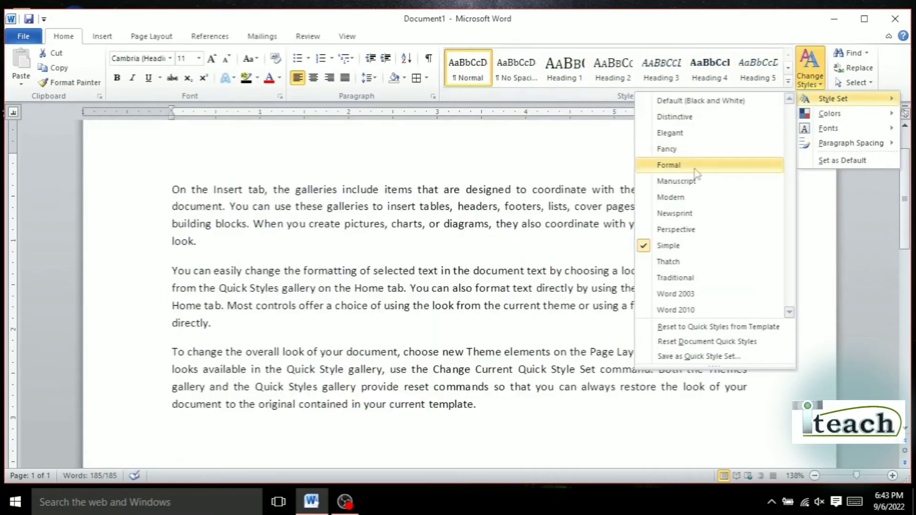
{"action": "left_click", "coordinate": [694, 167]}
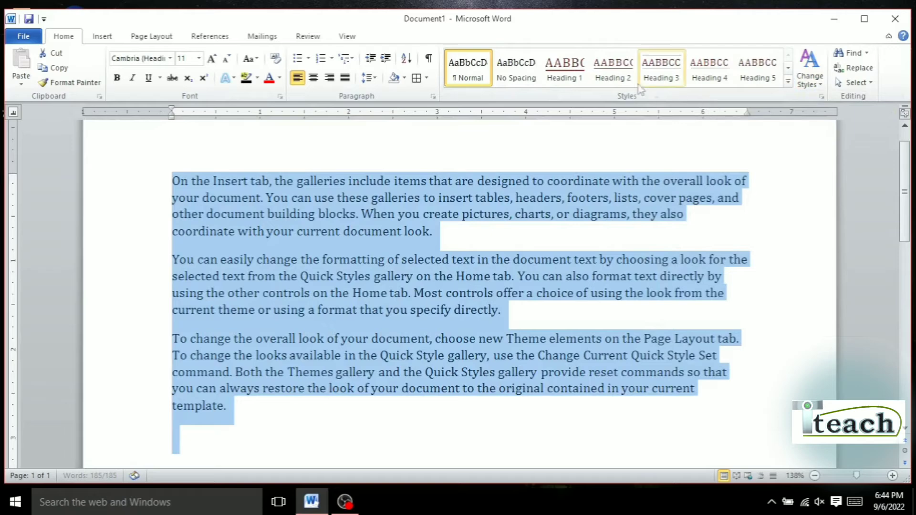
Step: Switch the document back to the Simple style set and try Word 2003 in its place
{"action": "left_click", "coordinate": [817, 84]}
{"action": "mouse_move", "coordinate": [830, 98]}
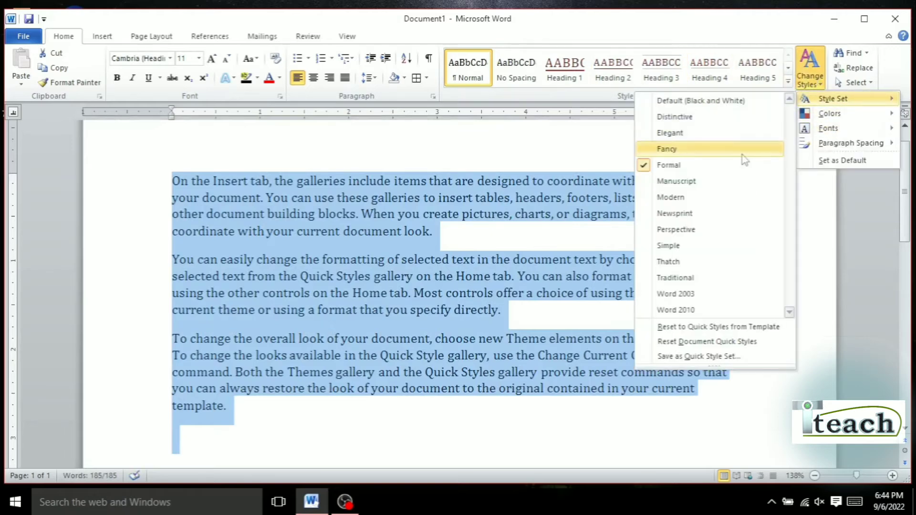
{"action": "left_click", "coordinate": [669, 245]}
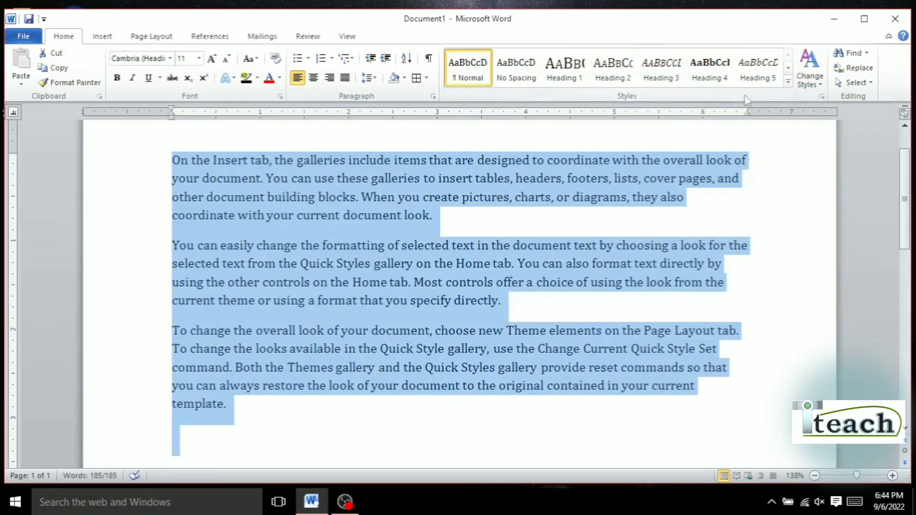
{"action": "left_click", "coordinate": [809, 71]}
{"action": "mouse_move", "coordinate": [832, 99]}
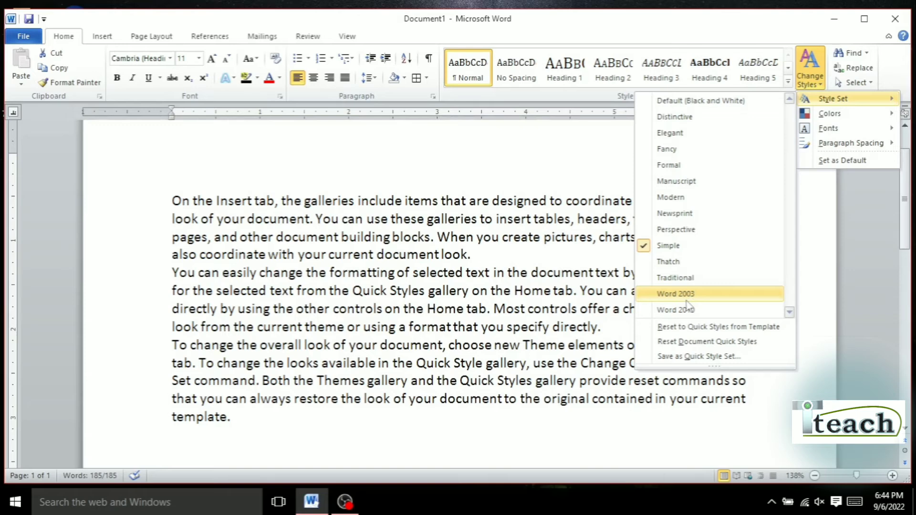
{"action": "left_click", "coordinate": [687, 296]}
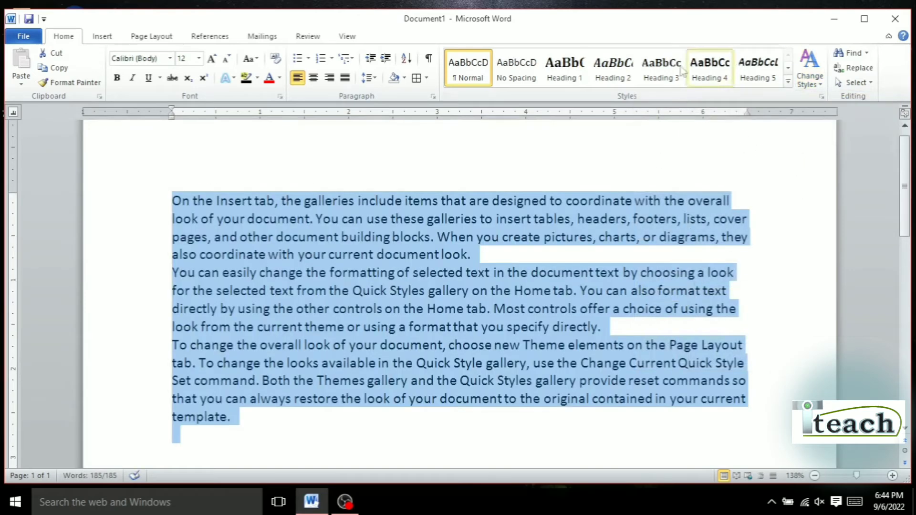
Step: Change the document's style set to Modern and apply its Heading 4 style to the selected paragraphs
{"action": "left_click", "coordinate": [810, 70]}
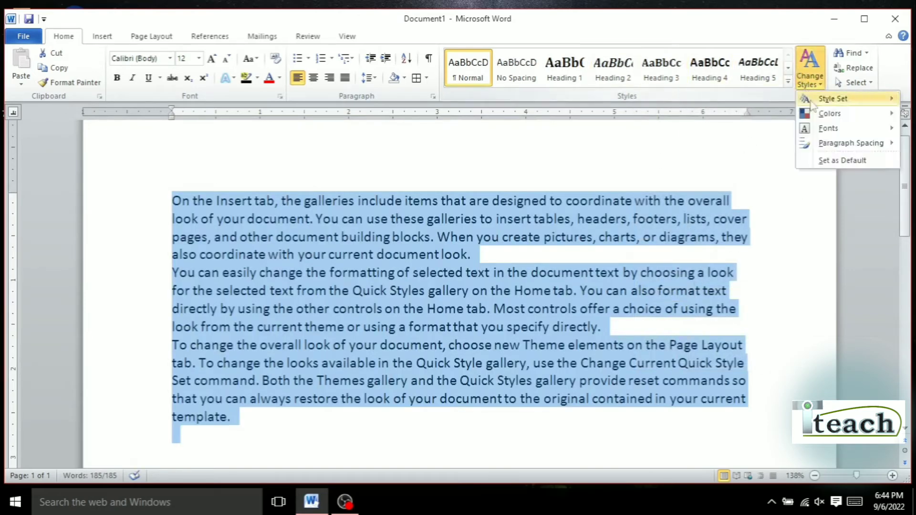
{"action": "mouse_move", "coordinate": [826, 114]}
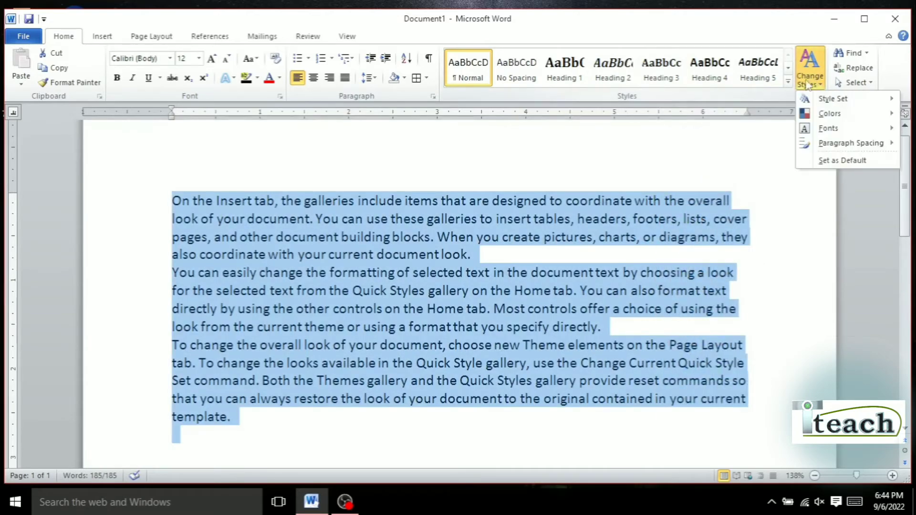
{"action": "mouse_move", "coordinate": [833, 99]}
{"action": "left_click", "coordinate": [678, 198]}
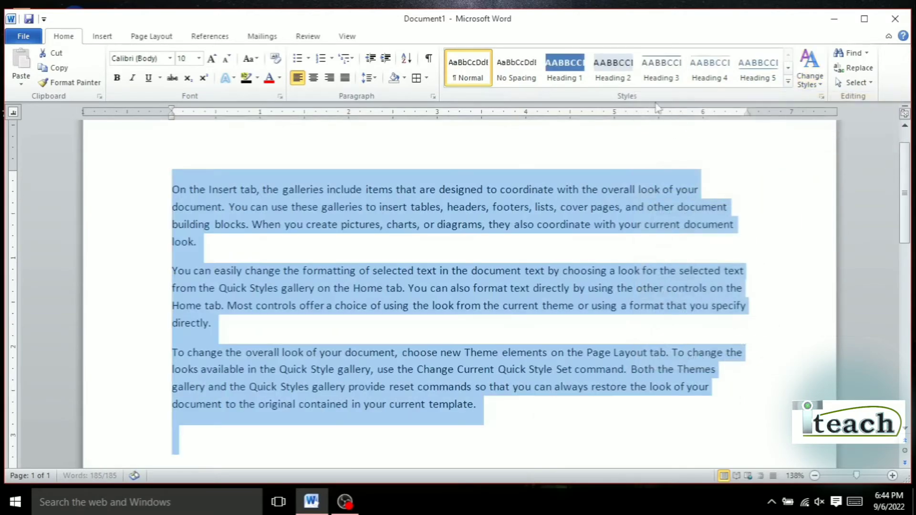
{"action": "left_click", "coordinate": [710, 72]}
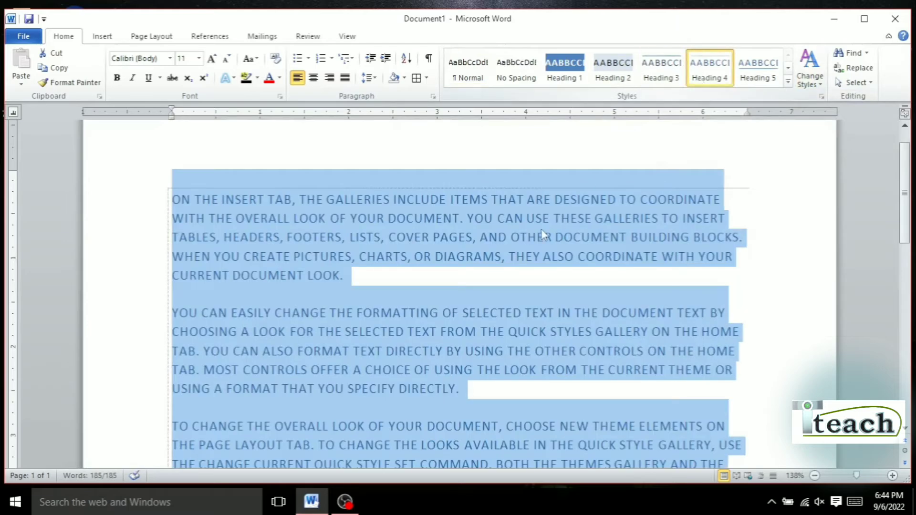
Step: Try the Apex color scheme for the document's styles and replace it with the Oriel color scheme
{"action": "left_click", "coordinate": [810, 69]}
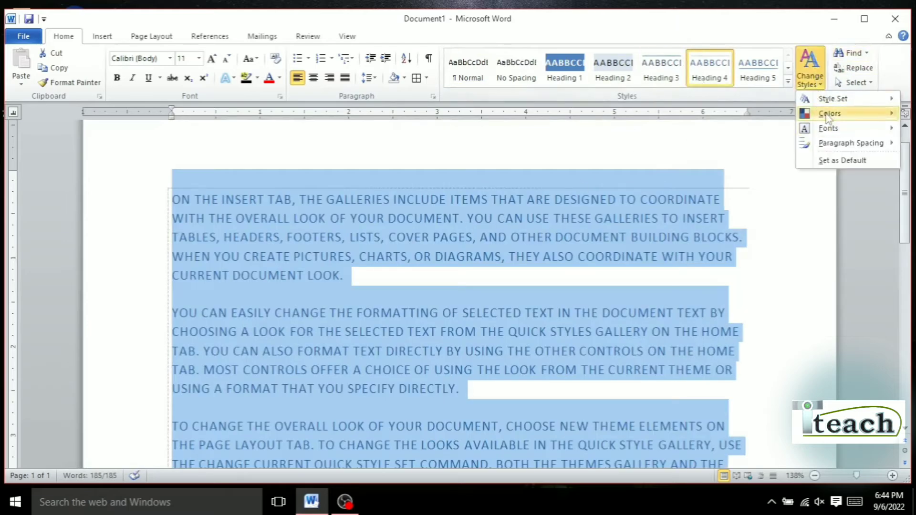
{"action": "mouse_move", "coordinate": [829, 113]}
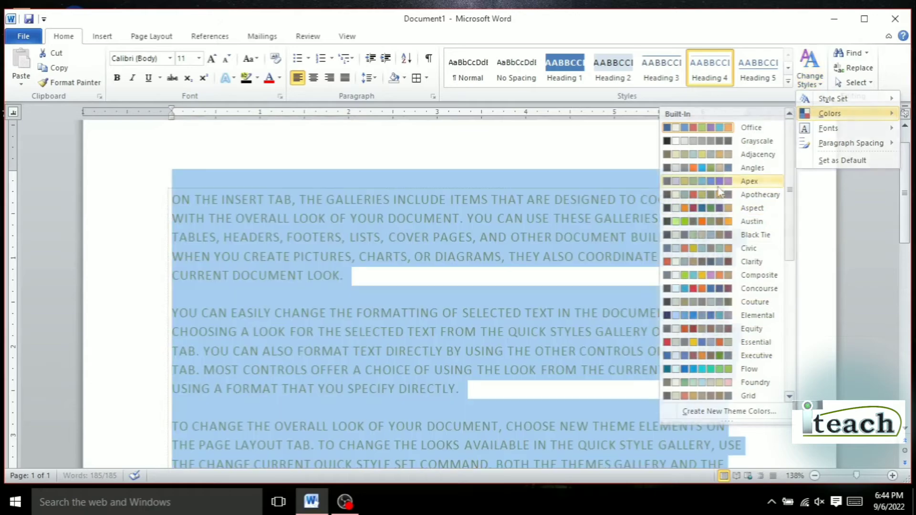
{"action": "left_click", "coordinate": [696, 181]}
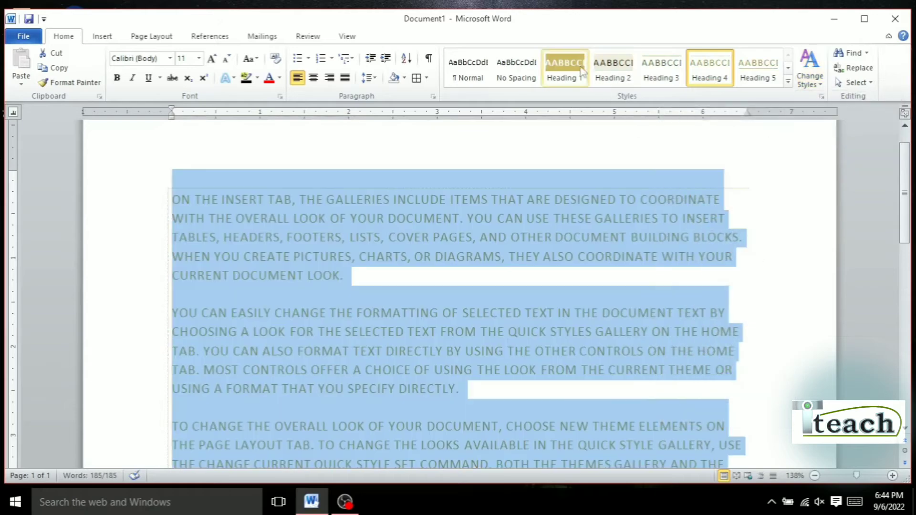
{"action": "left_click", "coordinate": [809, 79]}
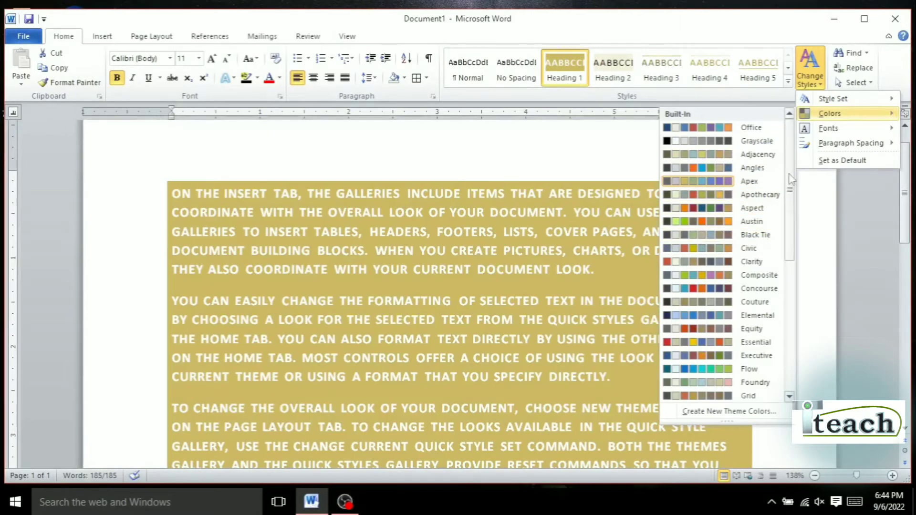
{"action": "left_click_drag", "start_coordinate": [791, 186], "coordinate": [792, 276]}
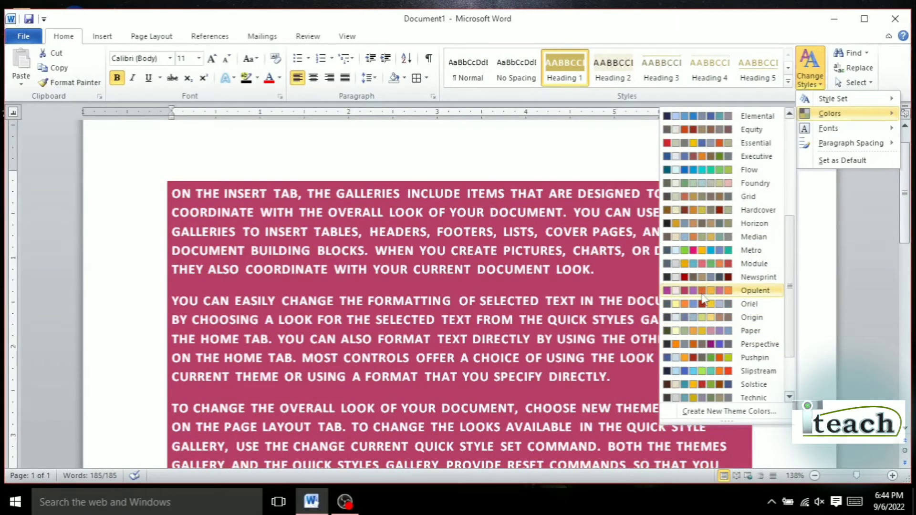
{"action": "left_click", "coordinate": [703, 304]}
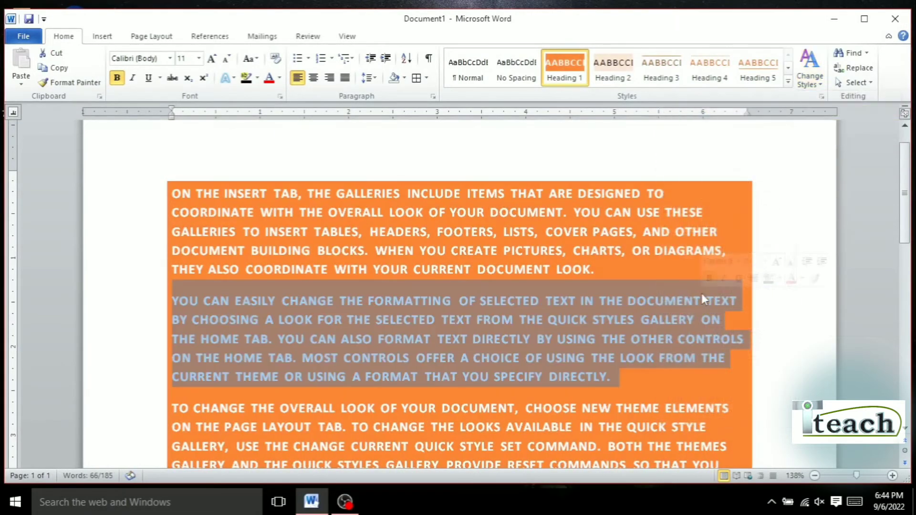
Step: Preview the built-in theme font sets for the styles and apply the Newsprint font set
{"action": "left_click", "coordinate": [809, 85]}
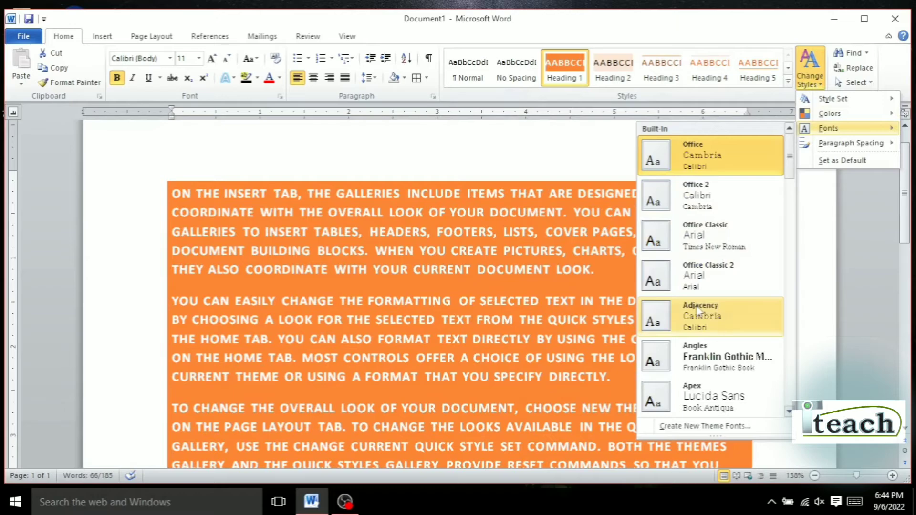
{"action": "scroll", "coordinate": [699, 310], "scroll_direction": "down", "scroll_amount": 3}
{"action": "scroll", "coordinate": [705, 217], "scroll_direction": "down", "scroll_amount": 3}
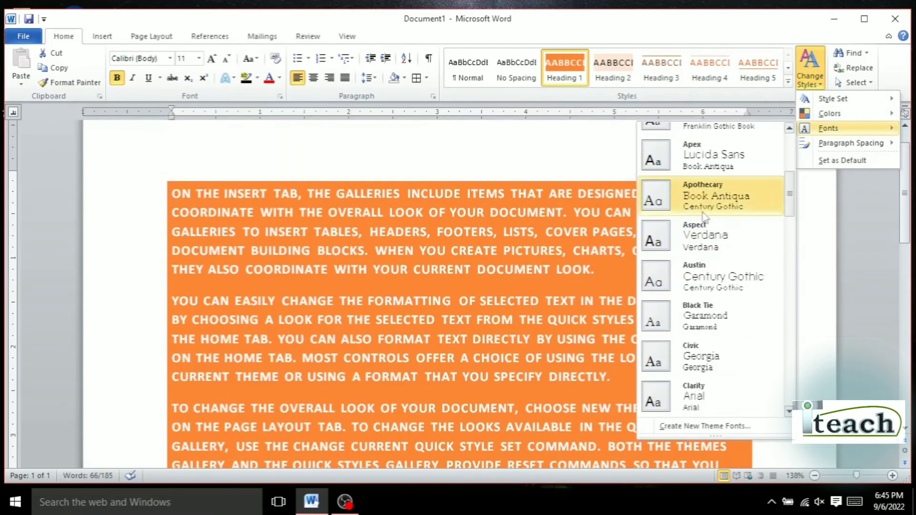
{"action": "scroll", "coordinate": [703, 238], "scroll_direction": "down", "scroll_amount": 3}
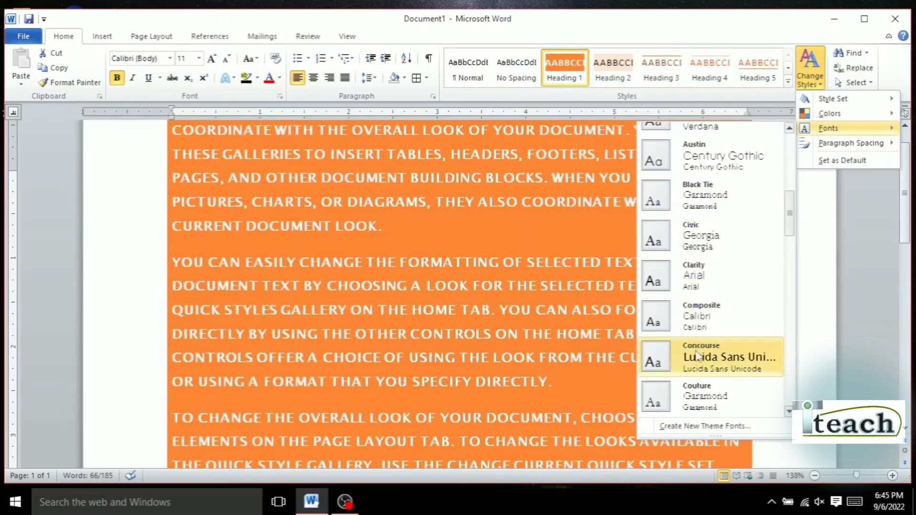
{"action": "scroll", "coordinate": [698, 355], "scroll_direction": "down", "scroll_amount": 3}
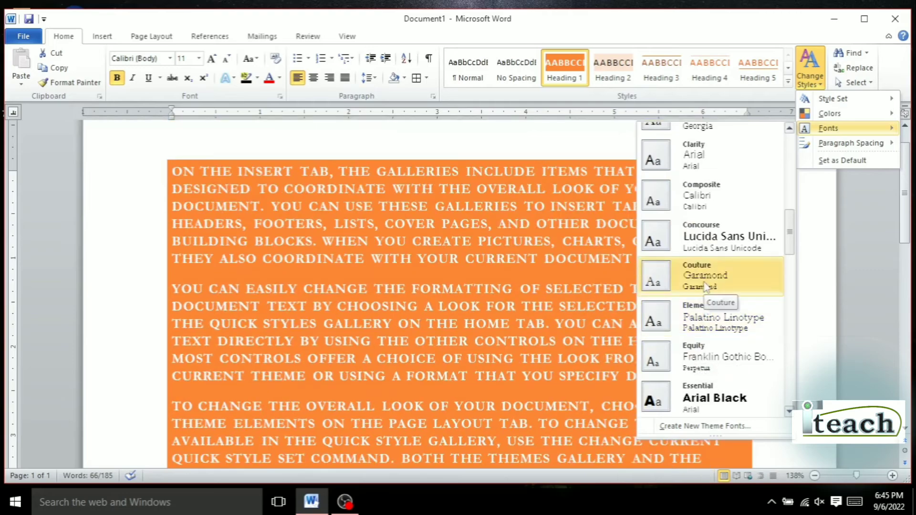
{"action": "scroll", "coordinate": [706, 286], "scroll_direction": "down", "scroll_amount": 6}
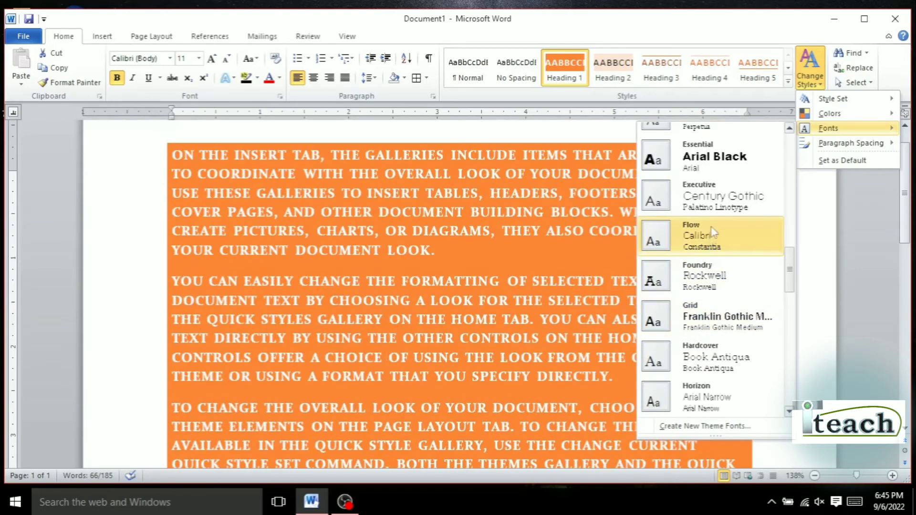
{"action": "scroll", "coordinate": [711, 319], "scroll_direction": "down", "scroll_amount": 9}
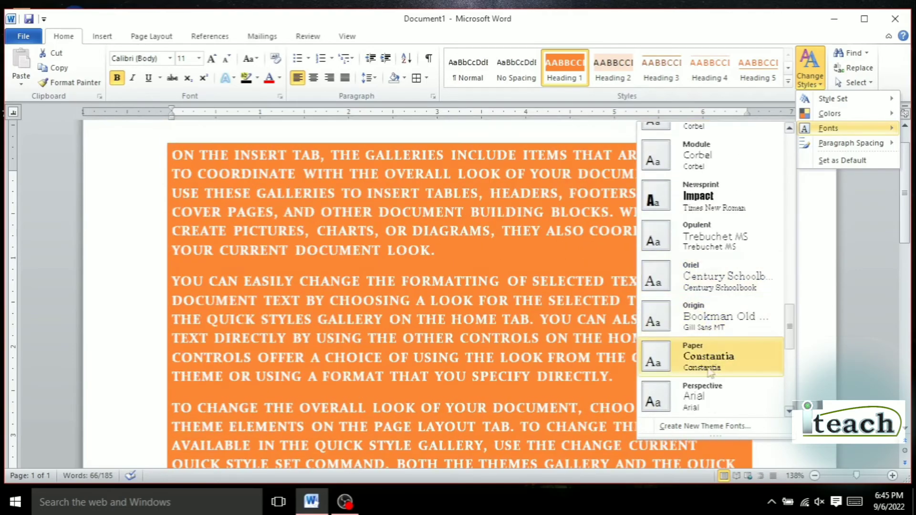
{"action": "left_click", "coordinate": [708, 199]}
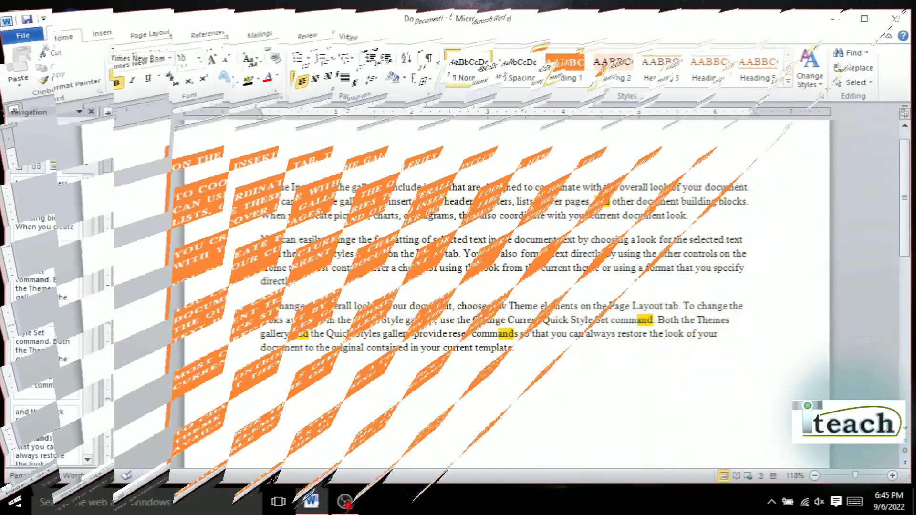
Step: Search for "and" in the Navigation pane, then switch to Advanced Find for the same word
{"action": "left_click", "coordinate": [867, 53]}
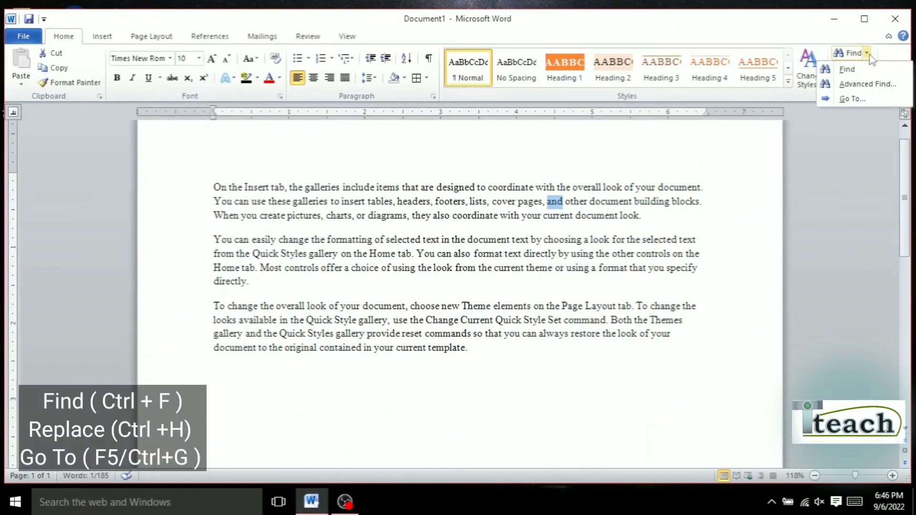
{"action": "left_click", "coordinate": [860, 72]}
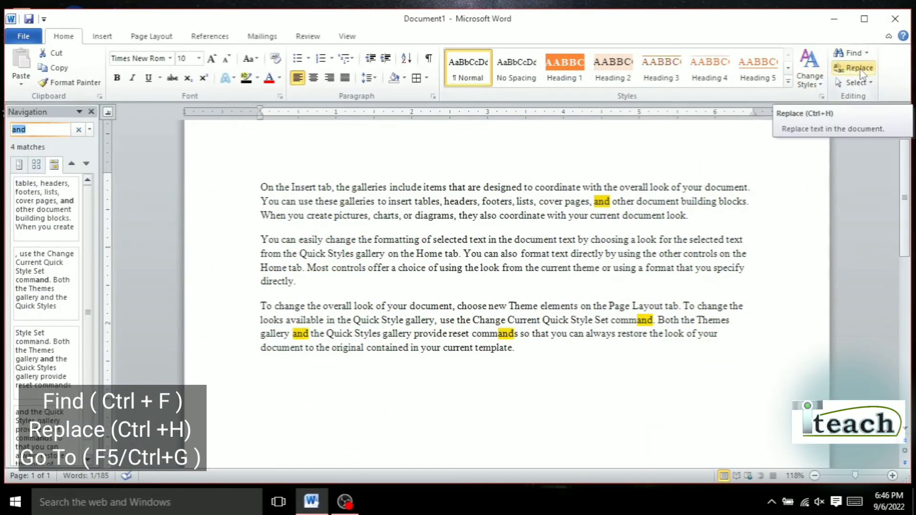
{"action": "left_click", "coordinate": [867, 53]}
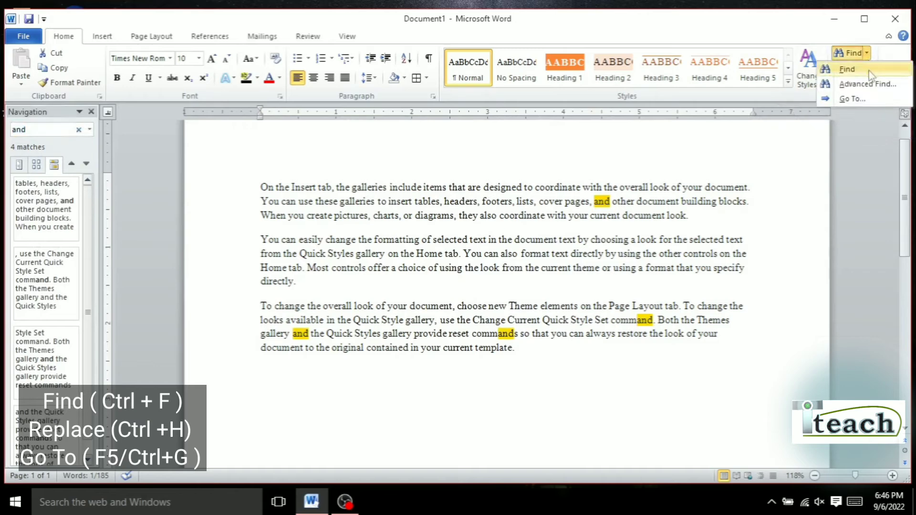
{"action": "left_click", "coordinate": [867, 84]}
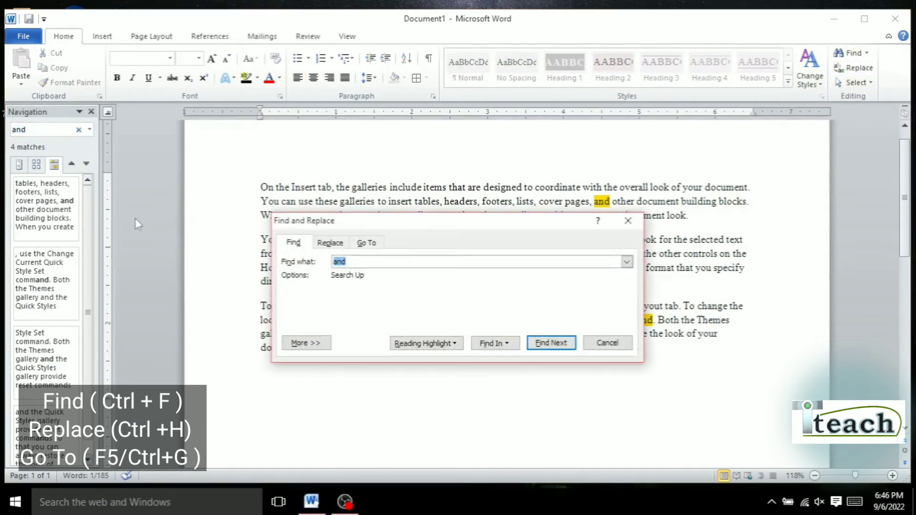
{"action": "left_click", "coordinate": [91, 113]}
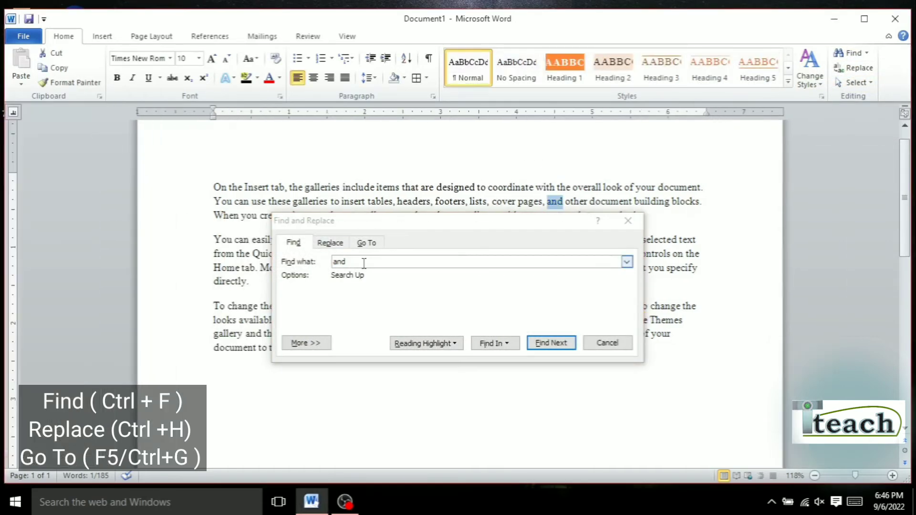
{"action": "left_click", "coordinate": [363, 263]}
{"action": "left_click_drag", "start_coordinate": [398, 232], "coordinate": [324, 315]}
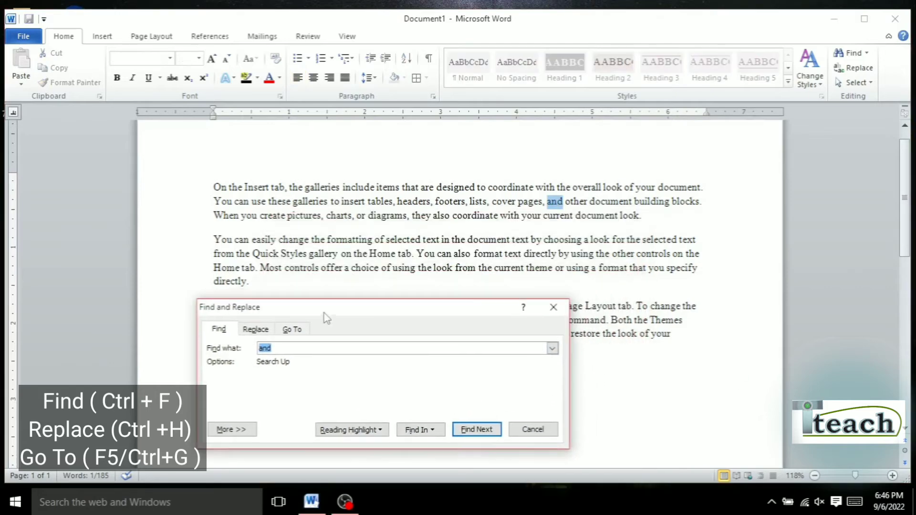
Step: Search upward through the matches for "and", restarting from the second line of the first paragraph and continuing from the document's end
{"action": "left_click", "coordinate": [476, 429]}
{"action": "left_click", "coordinate": [457, 277]}
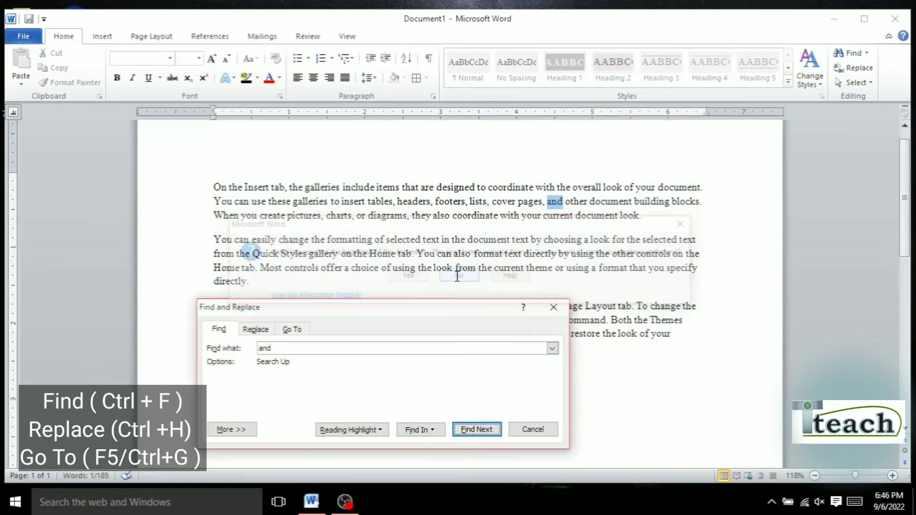
{"action": "left_click", "coordinate": [285, 200]}
{"action": "left_click", "coordinate": [476, 429]}
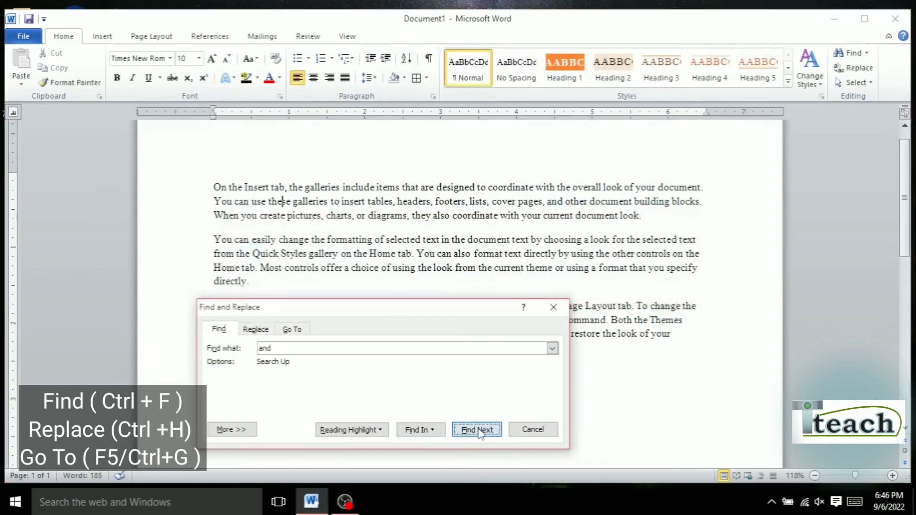
{"action": "left_click", "coordinate": [412, 279]}
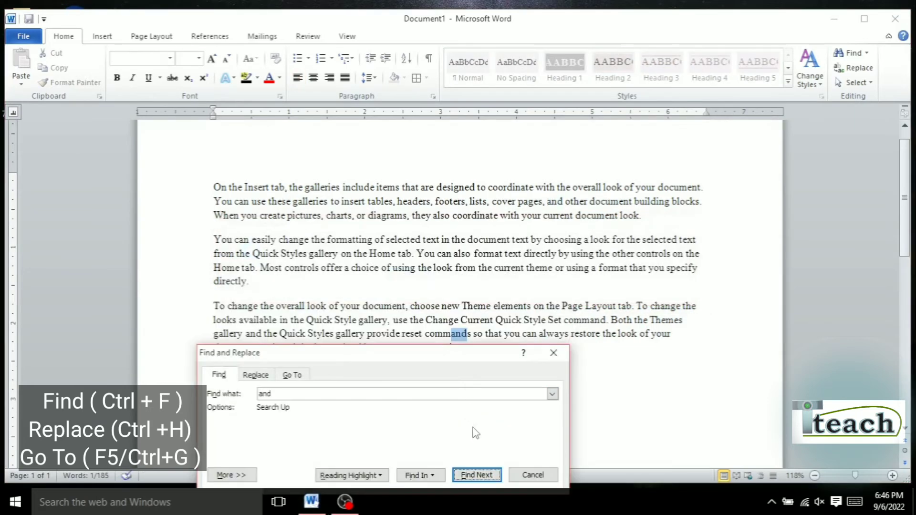
{"action": "left_click", "coordinate": [476, 475]}
{"action": "left_click_drag", "start_coordinate": [385, 354], "coordinate": [606, 148]}
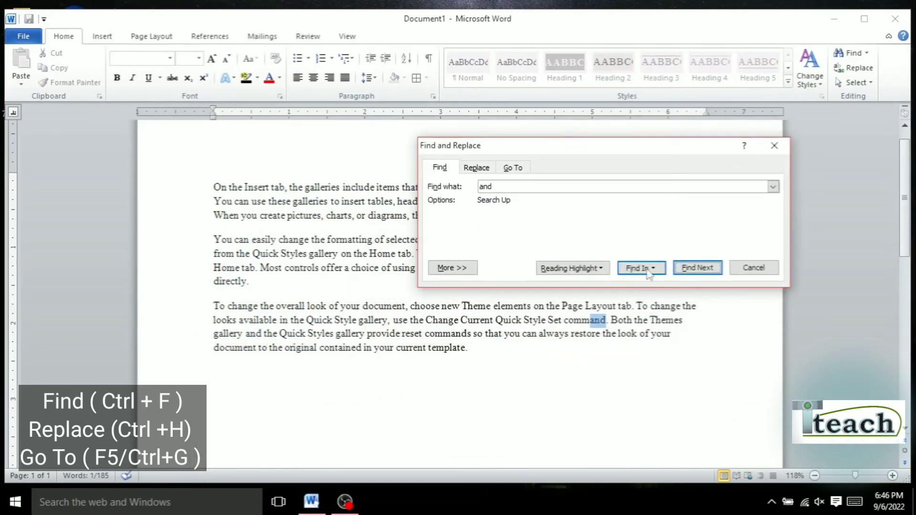
Step: Find every "and" in the main document, then apply reading highlight to all matches and clear it
{"action": "left_click", "coordinate": [654, 268]}
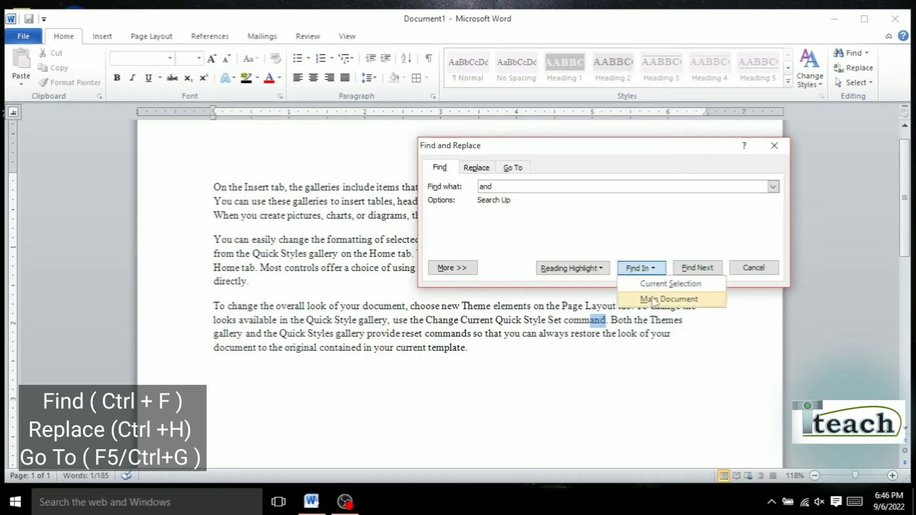
{"action": "left_click", "coordinate": [653, 299]}
{"action": "left_click", "coordinate": [572, 177]}
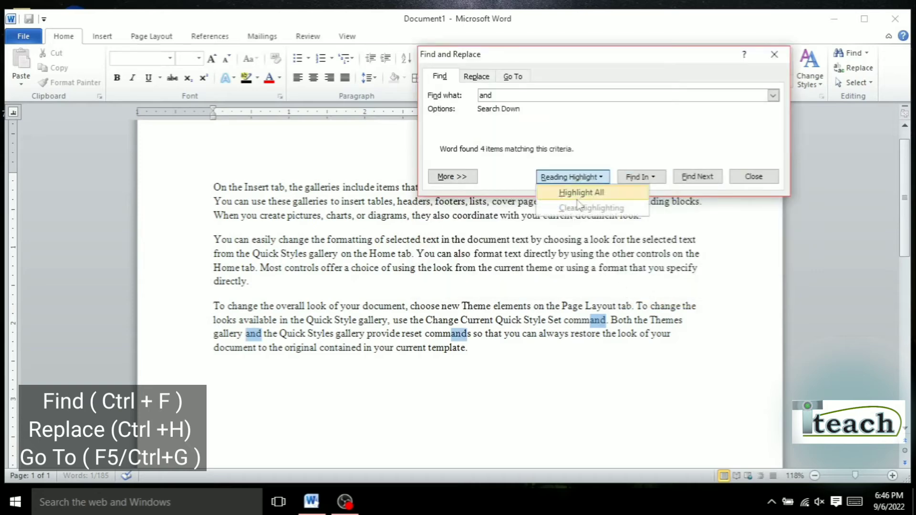
{"action": "left_click", "coordinate": [579, 193]}
{"action": "left_click", "coordinate": [583, 189]}
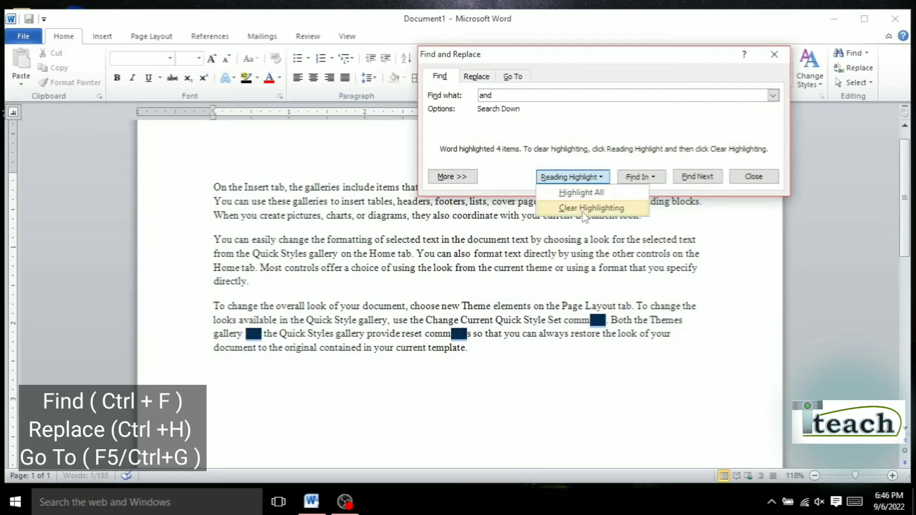
{"action": "left_click", "coordinate": [583, 206]}
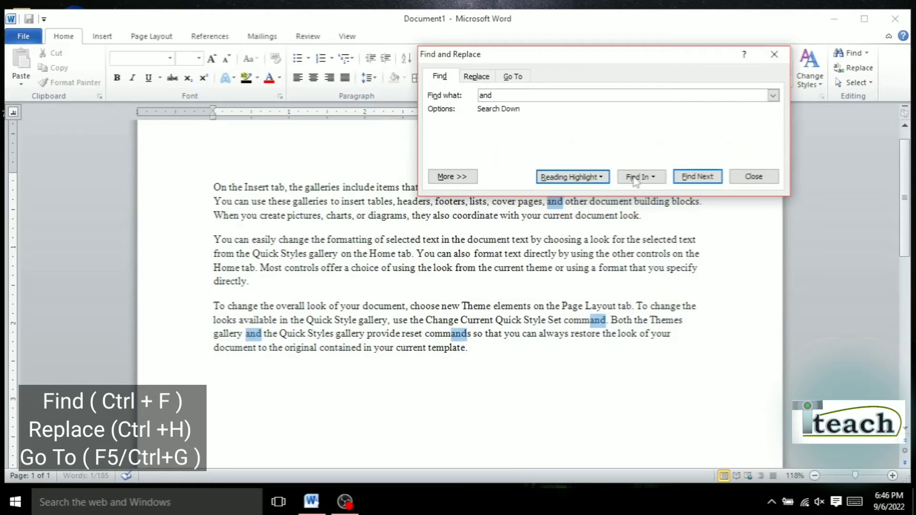
Step: Reapply reading highlight to all "and" matches and clear the highlighting again
{"action": "left_click", "coordinate": [574, 181]}
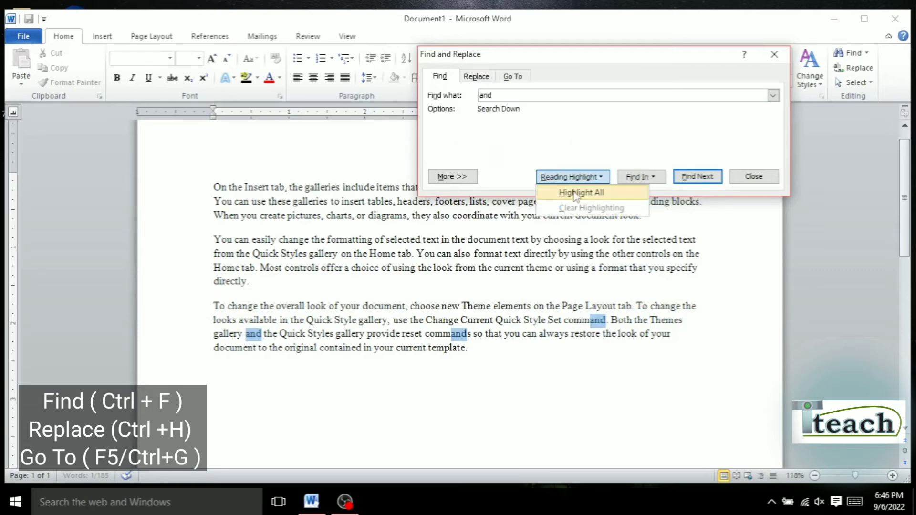
{"action": "left_click", "coordinate": [578, 192]}
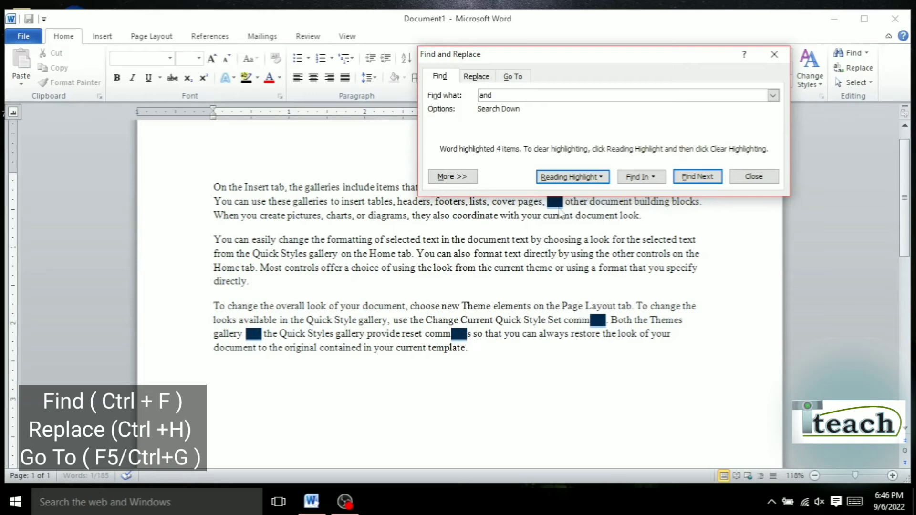
{"action": "left_click", "coordinate": [572, 177]}
{"action": "left_click", "coordinate": [583, 207]}
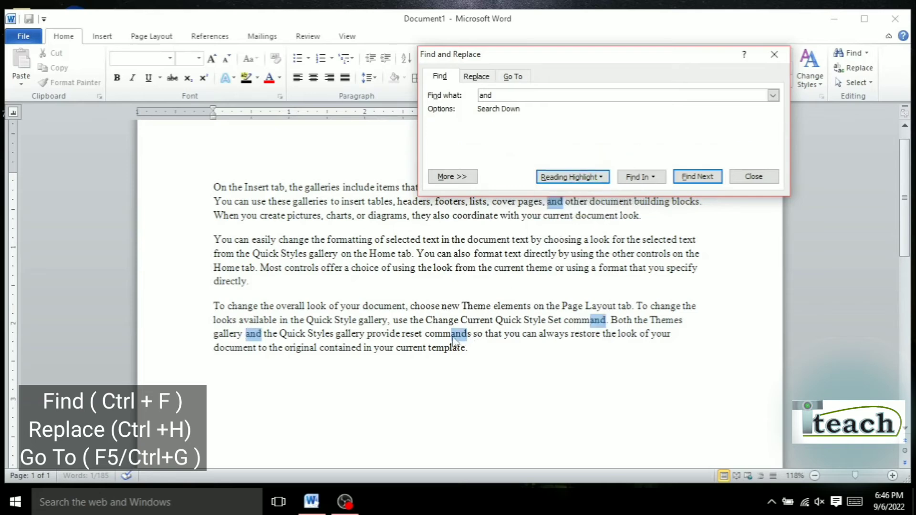
Step: Find "and" in the current selection and the main document, then step through the next matches and close the search
{"action": "left_click", "coordinate": [650, 182]}
{"action": "left_click", "coordinate": [647, 193]}
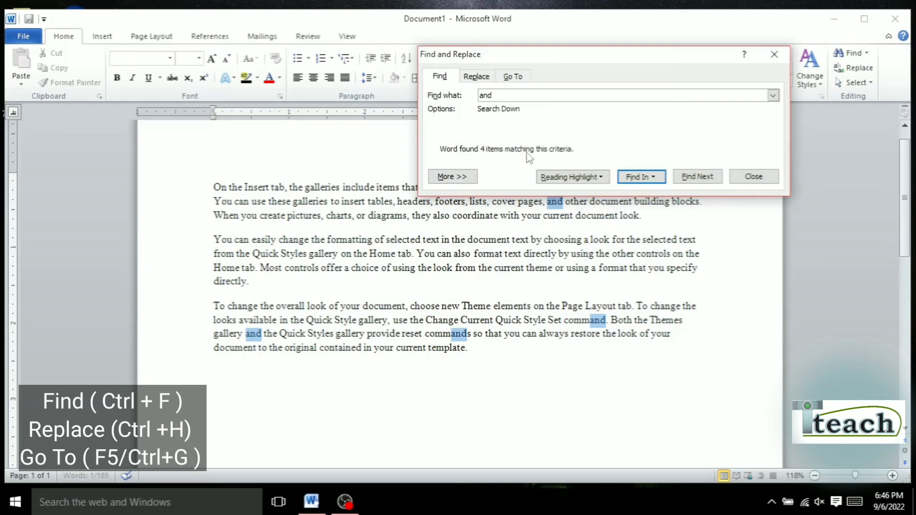
{"action": "left_click", "coordinate": [637, 180]}
{"action": "left_click", "coordinate": [656, 207]}
{"action": "left_click", "coordinate": [698, 177]}
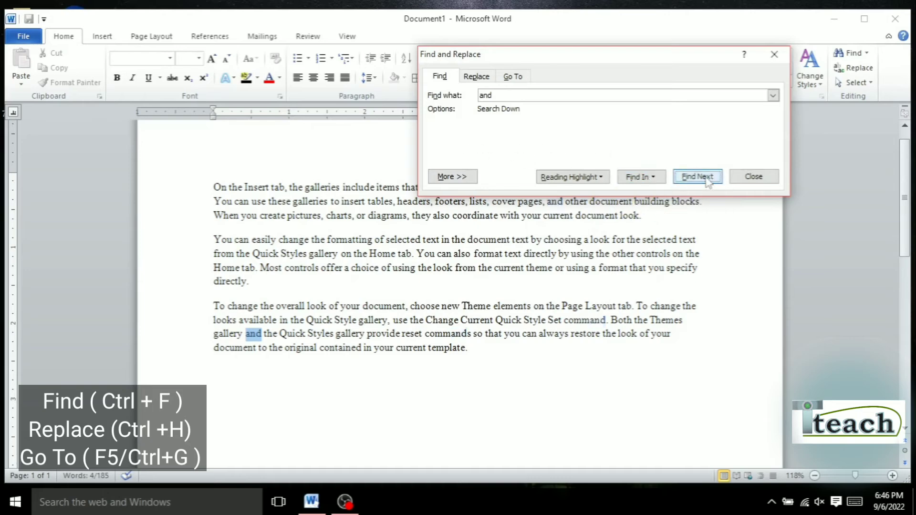
{"action": "left_click", "coordinate": [706, 179]}
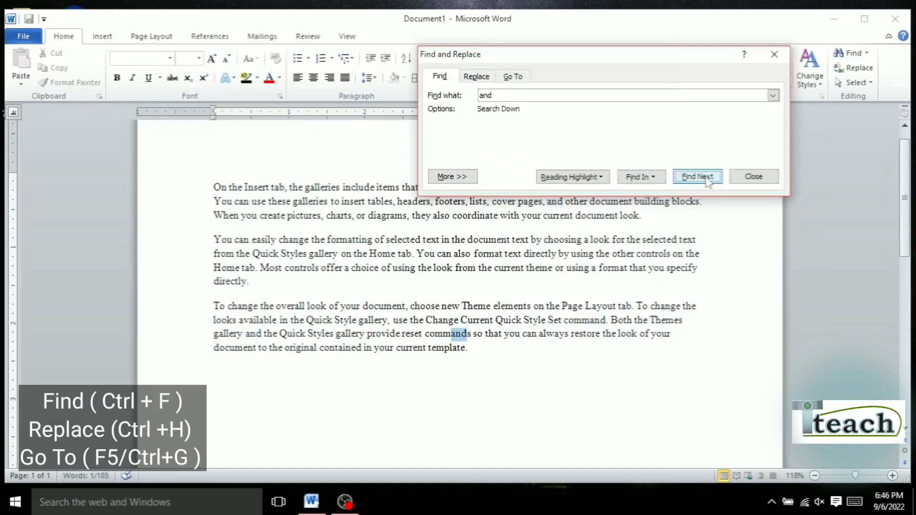
{"action": "left_click", "coordinate": [744, 177]}
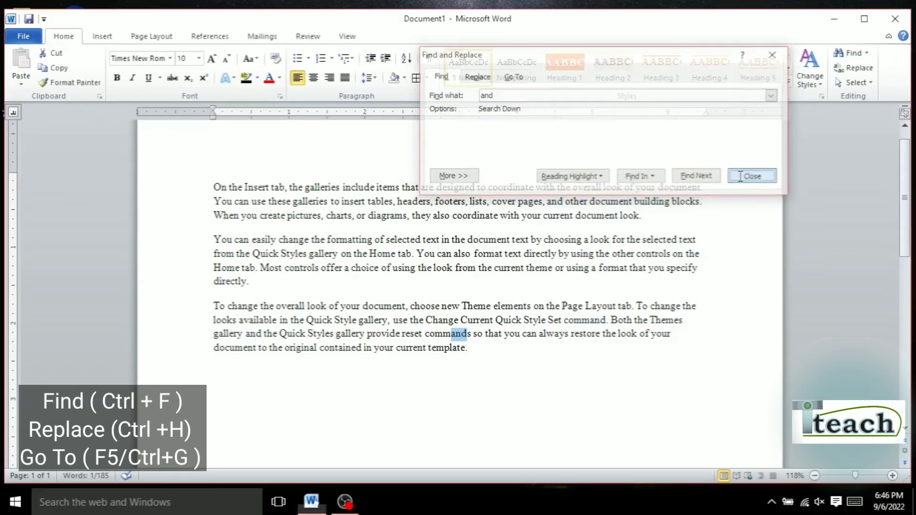
{"action": "left_click", "coordinate": [868, 53]}
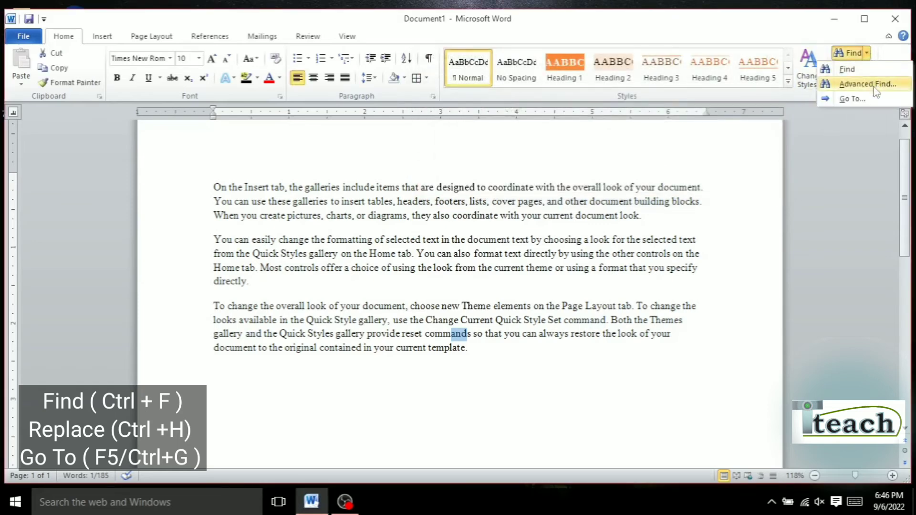
{"action": "left_click", "coordinate": [861, 97]}
{"action": "left_click_drag", "start_coordinate": [427, 180], "coordinate": [616, 138]}
{"action": "left_click", "coordinate": [821, 137]}
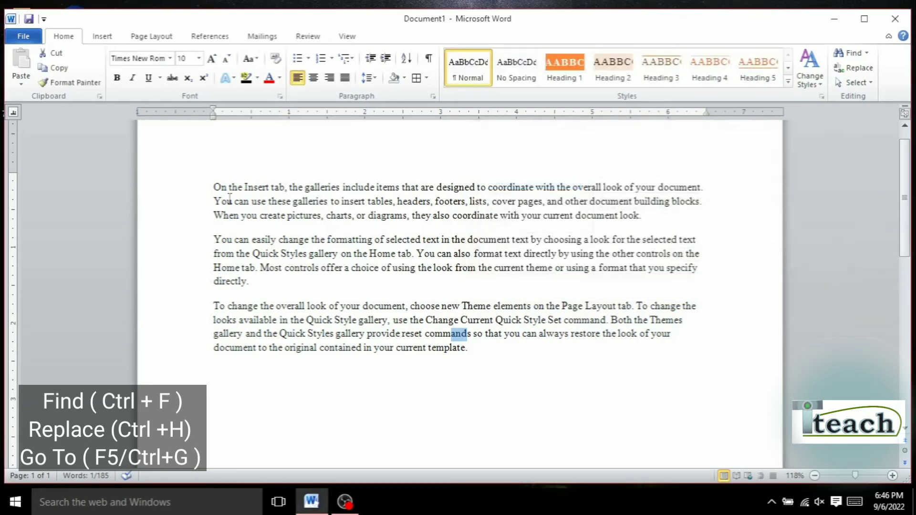
Step: Place the cursor at the start of the first paragraph and use Go To to jump to line 4
{"action": "left_click", "coordinate": [212, 187]}
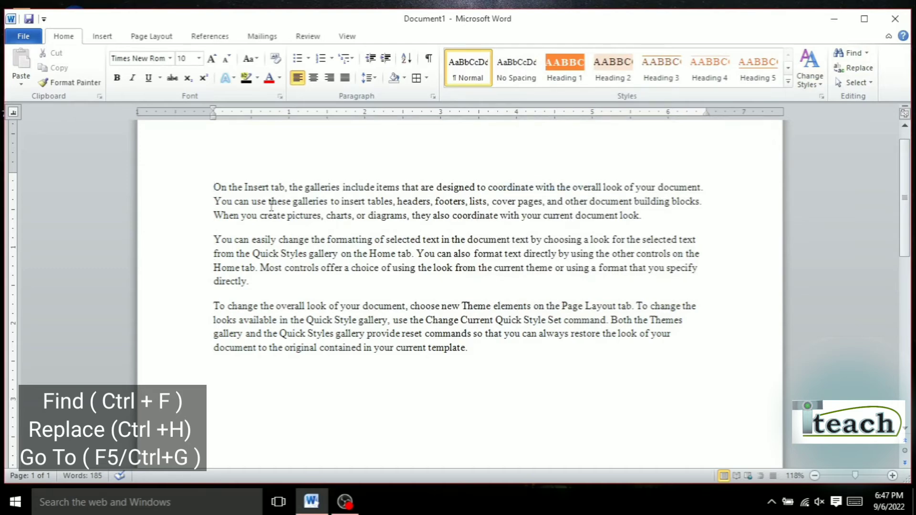
{"action": "left_click", "coordinate": [867, 53]}
{"action": "left_click", "coordinate": [851, 98]}
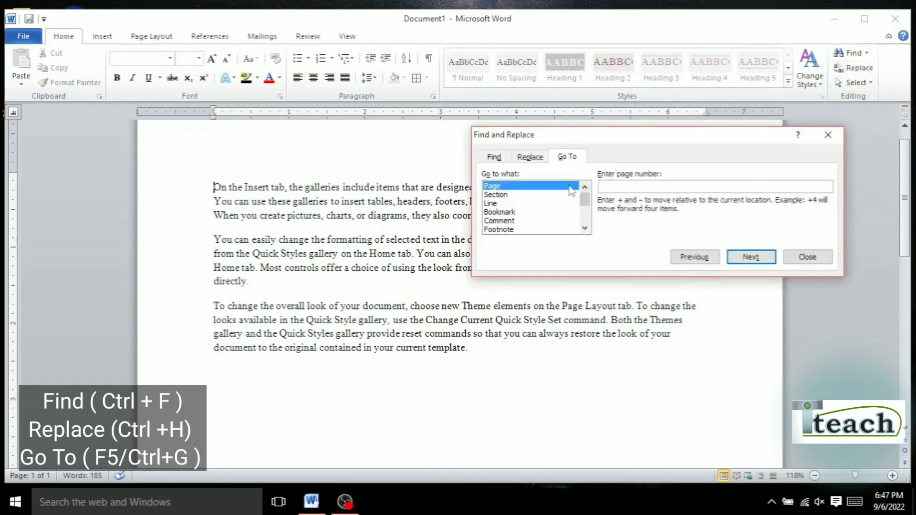
{"action": "left_click", "coordinate": [490, 204]}
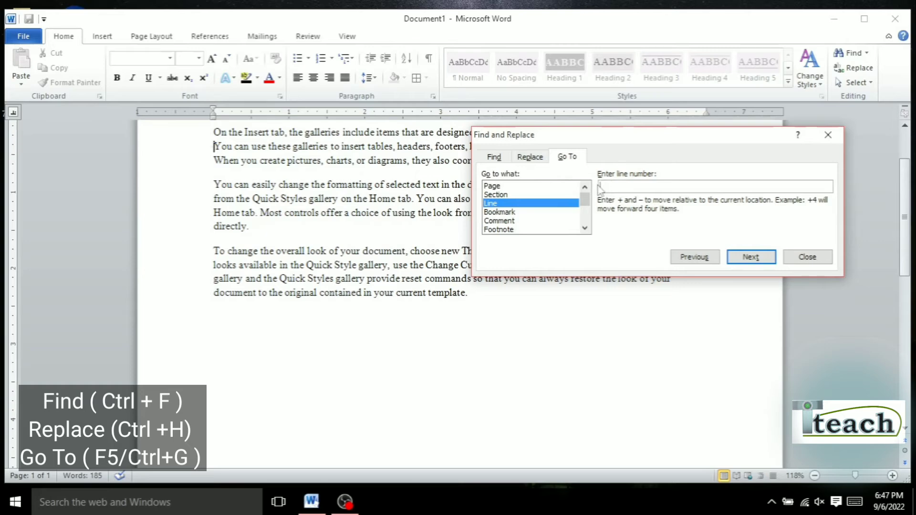
{"action": "type", "text": "4"}
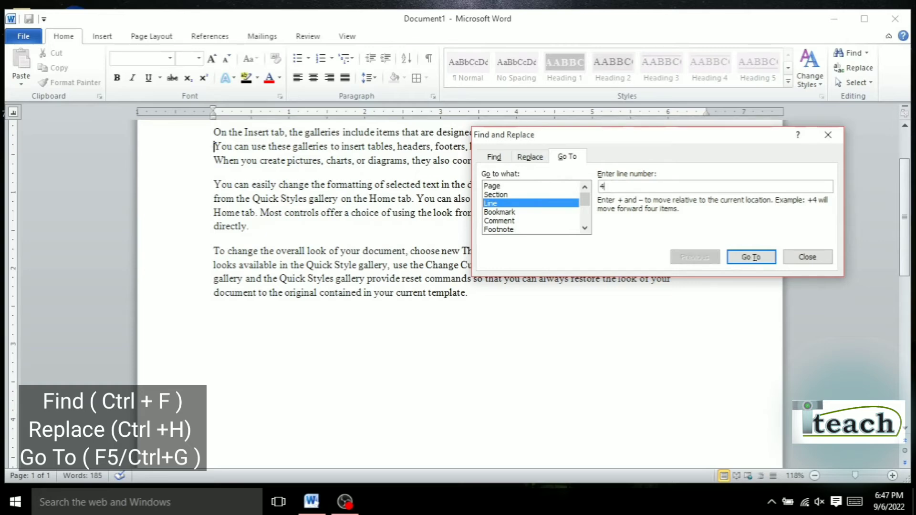
{"action": "left_click", "coordinate": [751, 256]}
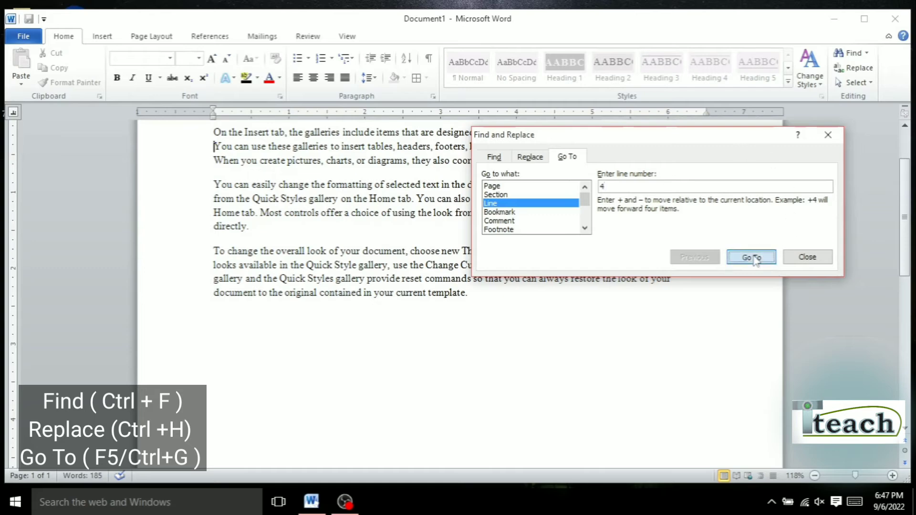
{"action": "left_click_drag", "start_coordinate": [717, 138], "coordinate": [722, 144]}
{"action": "left_click", "coordinate": [392, 238]}
{"action": "scroll", "coordinate": [356, 252], "scroll_direction": "up", "scroll_amount": 3}
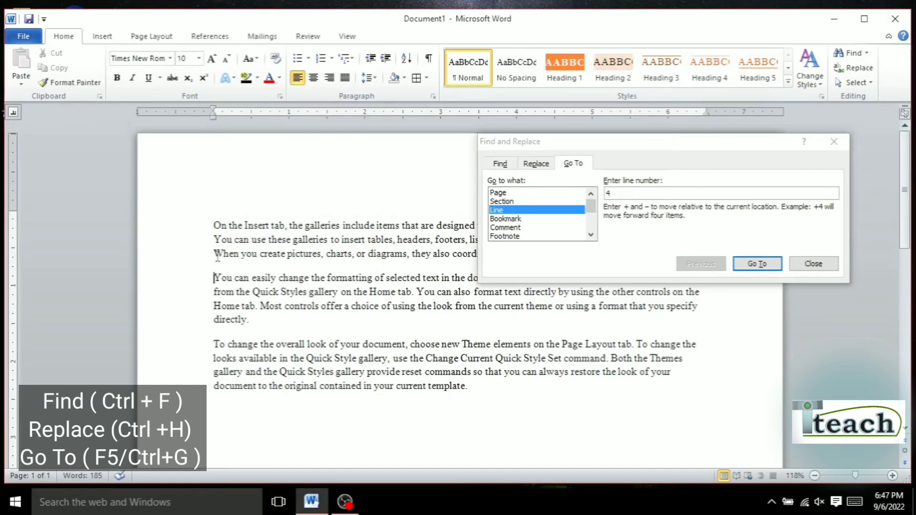
Step: Use Go To to return to line 1 of the document and close the dialog
{"action": "left_click", "coordinate": [621, 195]}
{"action": "key", "text": "BackSpace"}
{"action": "type", "text": "1"}
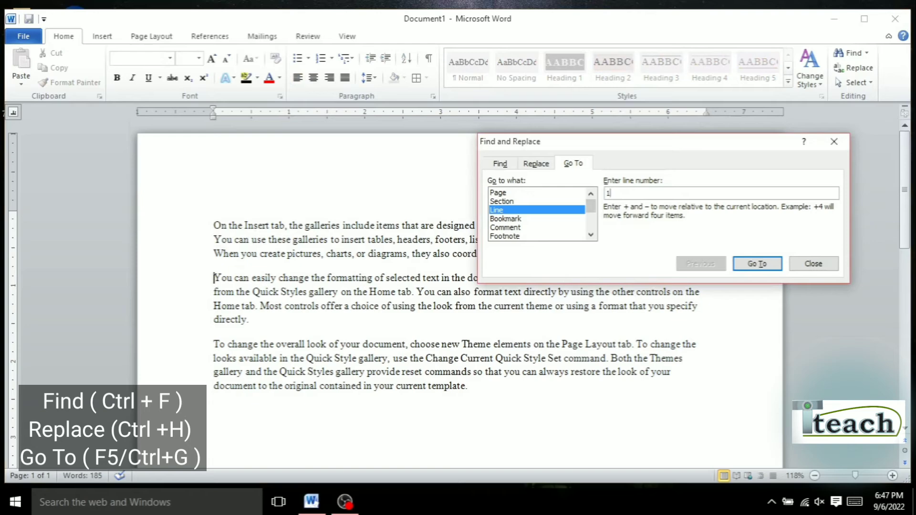
{"action": "key", "text": "Return"}
{"action": "scroll", "coordinate": [264, 306], "scroll_direction": "up", "scroll_amount": 2}
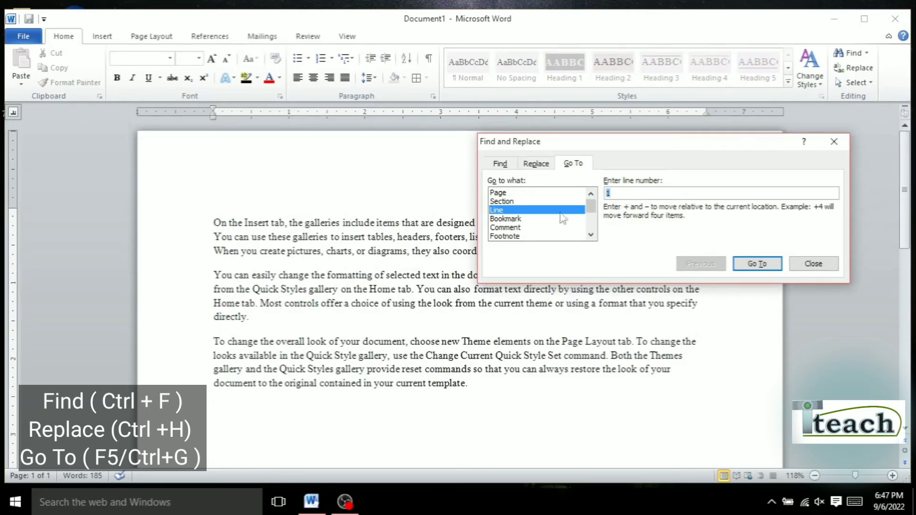
{"action": "left_click", "coordinate": [756, 264]}
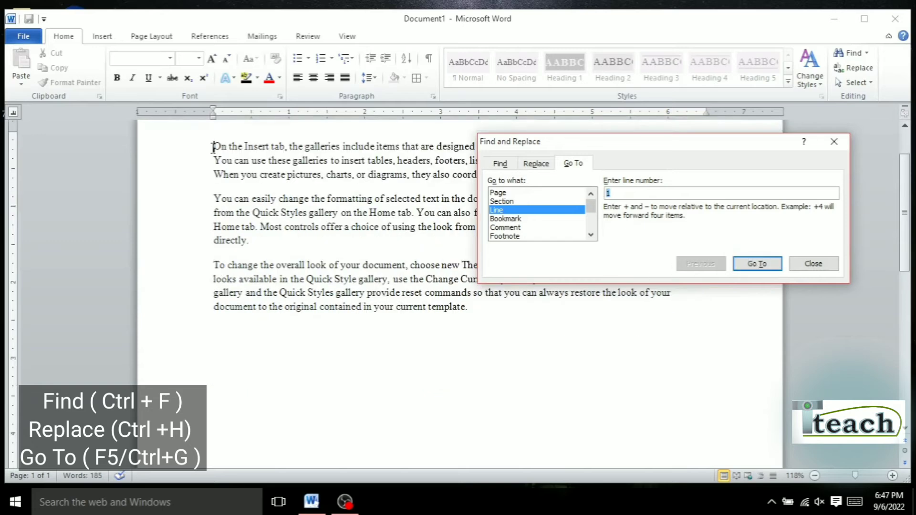
{"action": "left_click", "coordinate": [813, 264]}
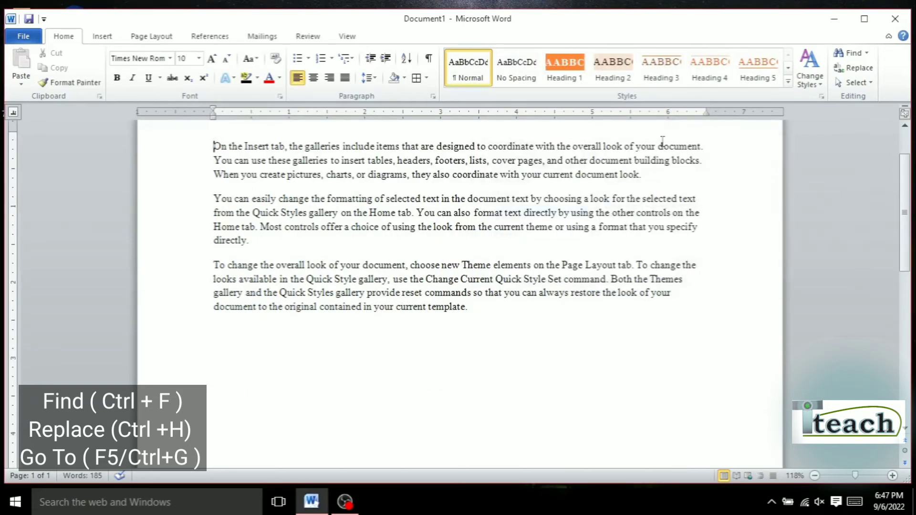
Step: Use Go To to jump to the second line of the second paragraph and close the dialog
{"action": "left_click", "coordinate": [866, 53]}
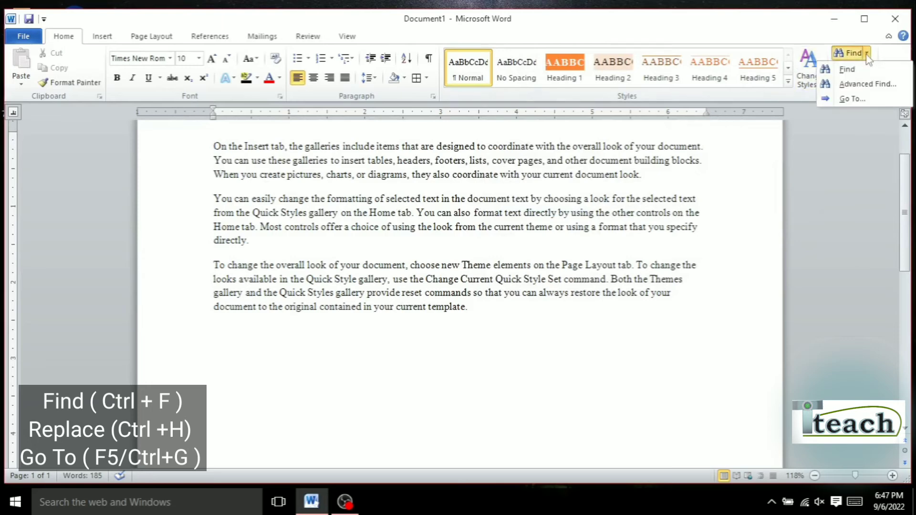
{"action": "left_click", "coordinate": [859, 100]}
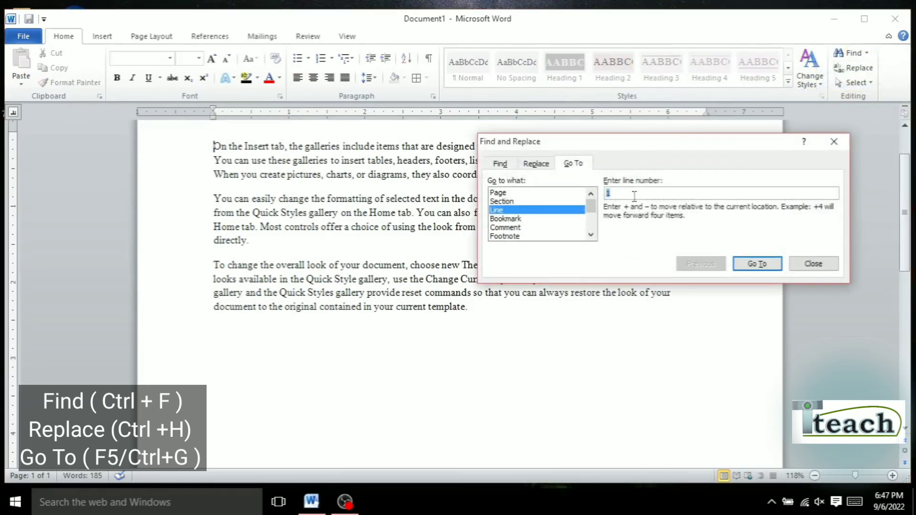
{"action": "key", "text": "Return"}
{"action": "left_click", "coordinate": [813, 264]}
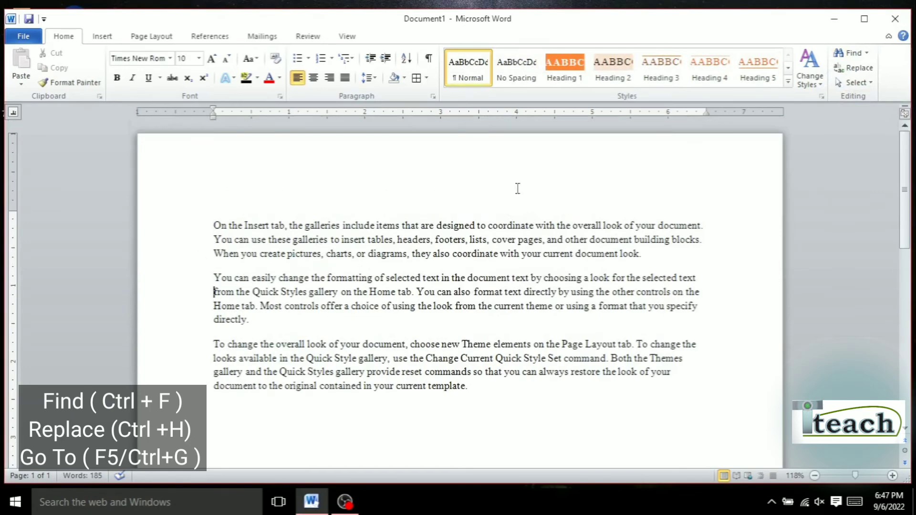
Step: Open Replace with "and" as the search text, select "and" in the first paragraph, and enter "IS" as the replacement
{"action": "left_click", "coordinate": [866, 53]}
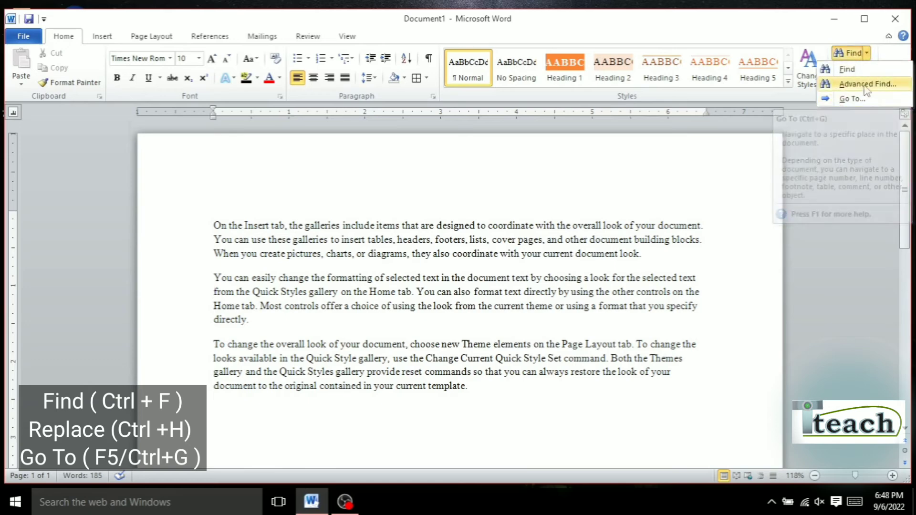
{"action": "key", "text": "Escape"}
{"action": "left_click", "coordinate": [857, 68]}
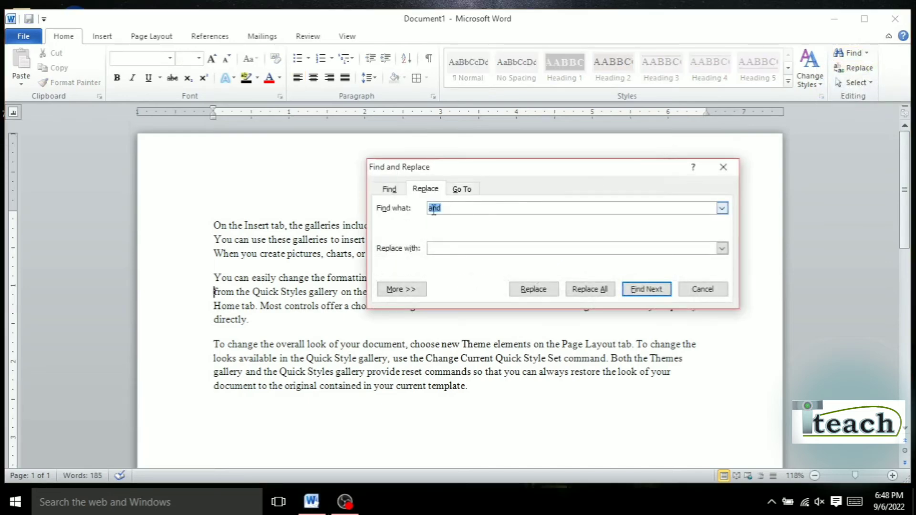
{"action": "left_click", "coordinate": [435, 248]}
{"action": "left_click_drag", "start_coordinate": [473, 167], "coordinate": [607, 168]}
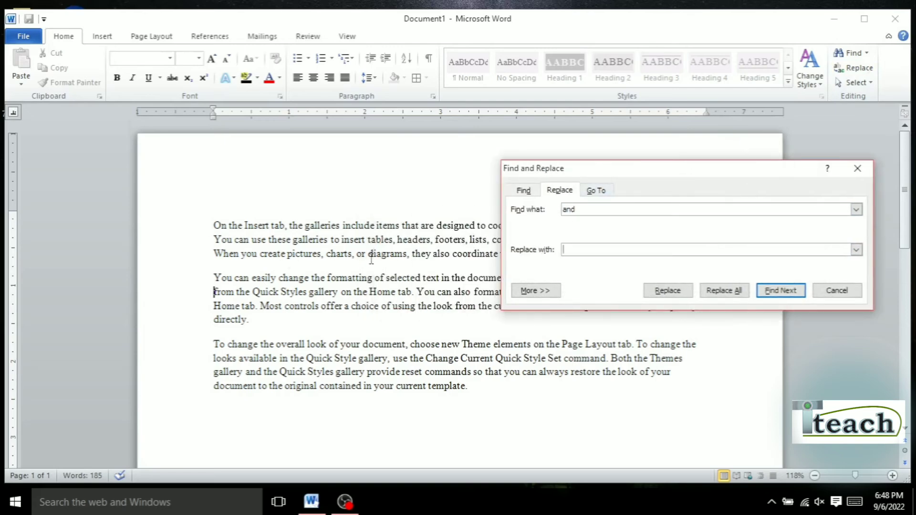
{"action": "left_click_drag", "start_coordinate": [680, 175], "coordinate": [457, 317]}
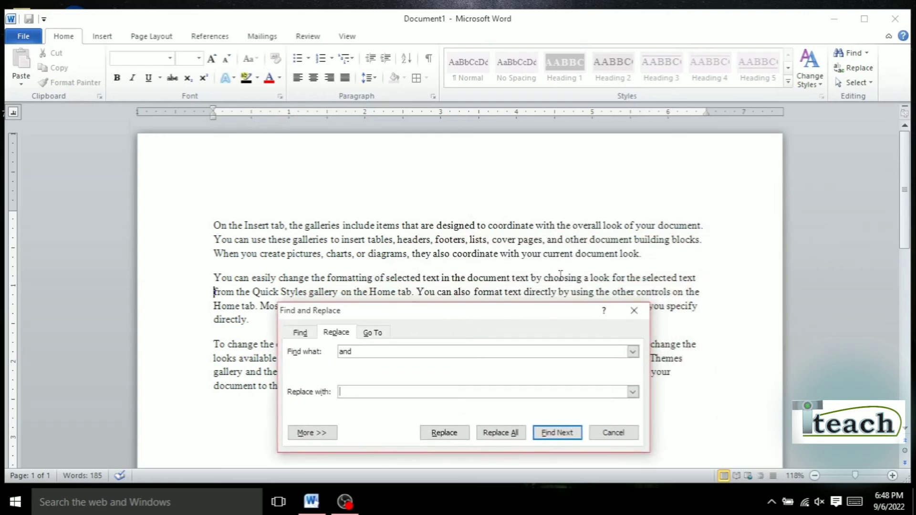
{"action": "left_click", "coordinate": [562, 243]}
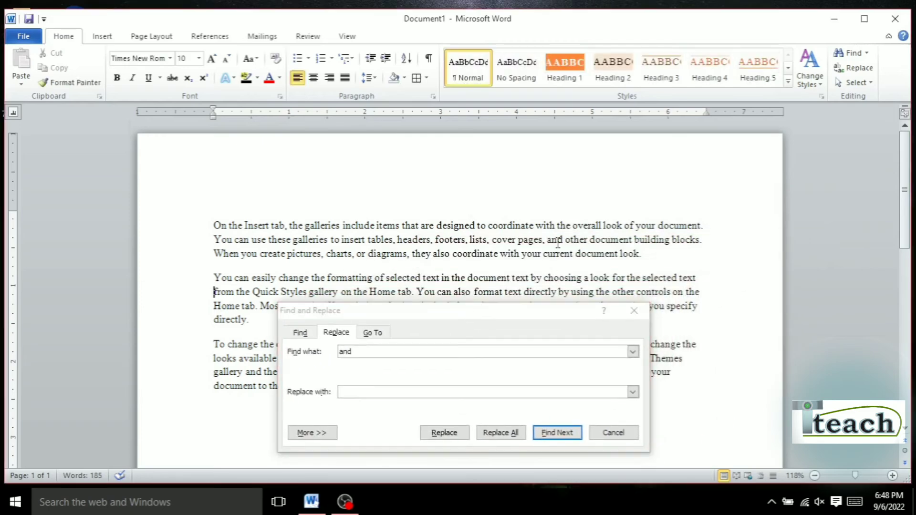
{"action": "double_click", "coordinate": [554, 244]}
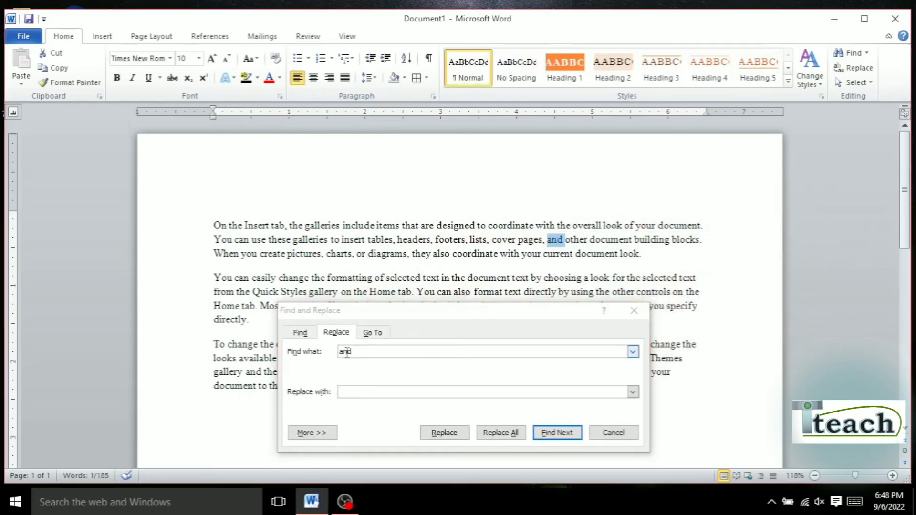
{"action": "left_click", "coordinate": [351, 390]}
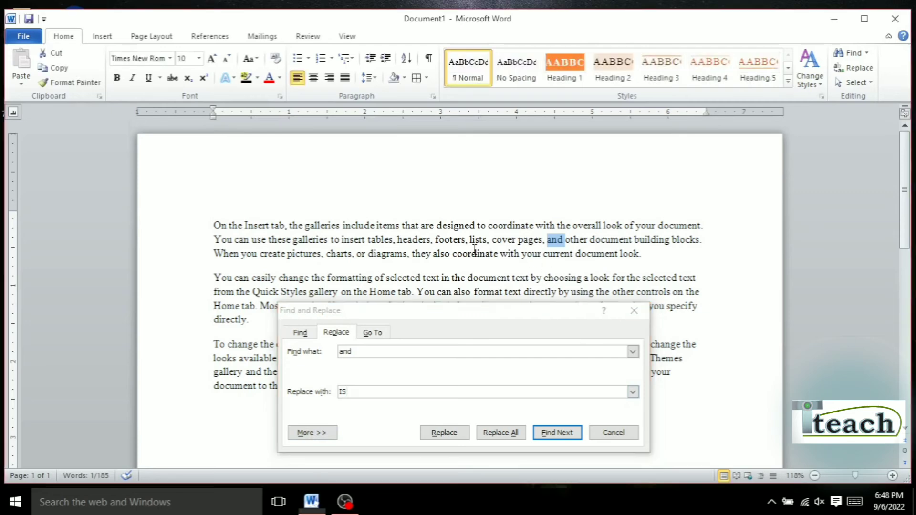
Step: Replace the "and" matches with "IS" one at a time, from the first paragraph through "gallery and the Quick Styles" in the third
{"action": "left_click", "coordinate": [383, 225]}
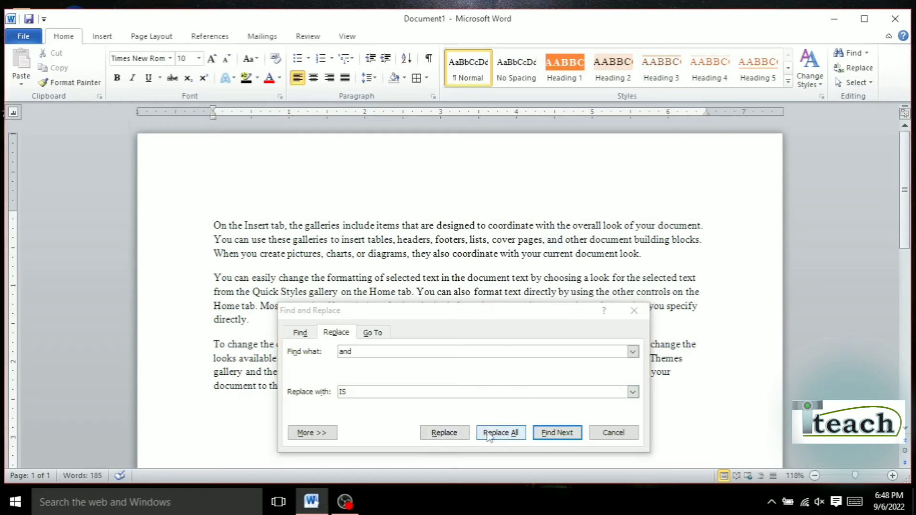
{"action": "left_click", "coordinate": [444, 432]}
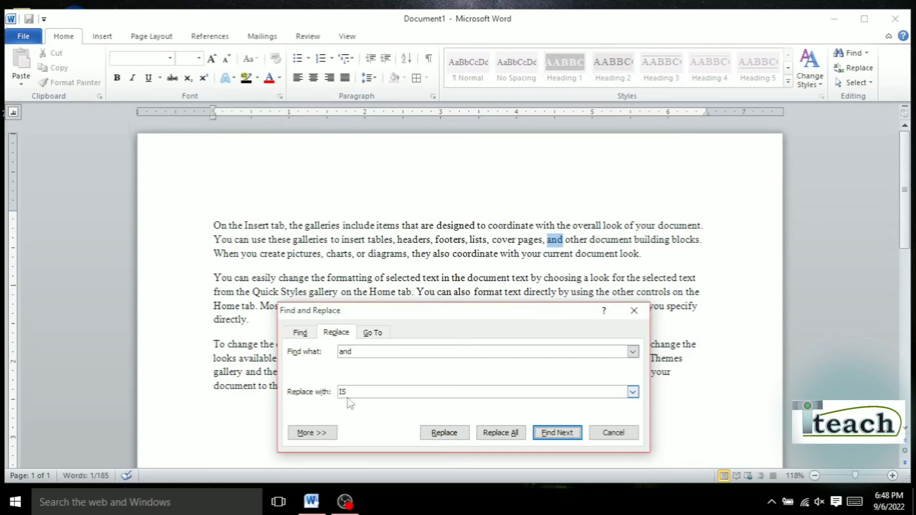
{"action": "left_click", "coordinate": [451, 433]}
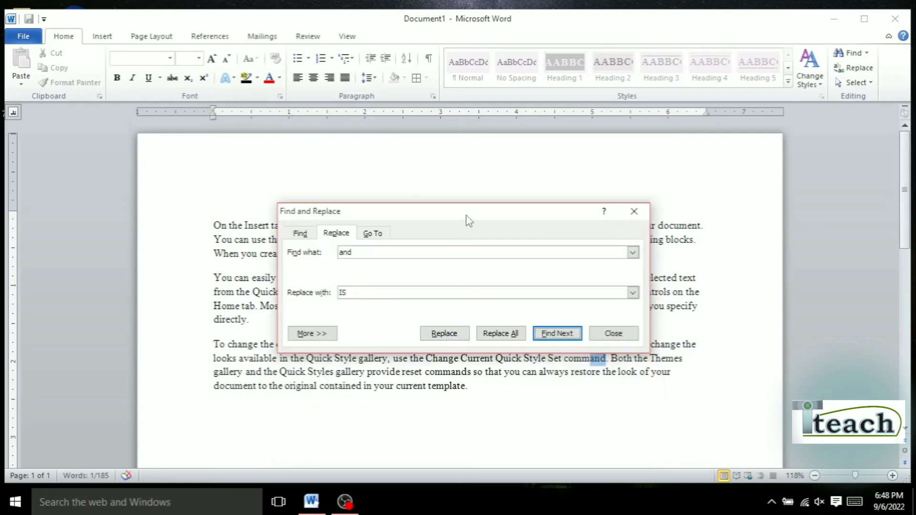
{"action": "left_click_drag", "start_coordinate": [469, 220], "coordinate": [577, 159]}
{"action": "left_click", "coordinate": [595, 281]}
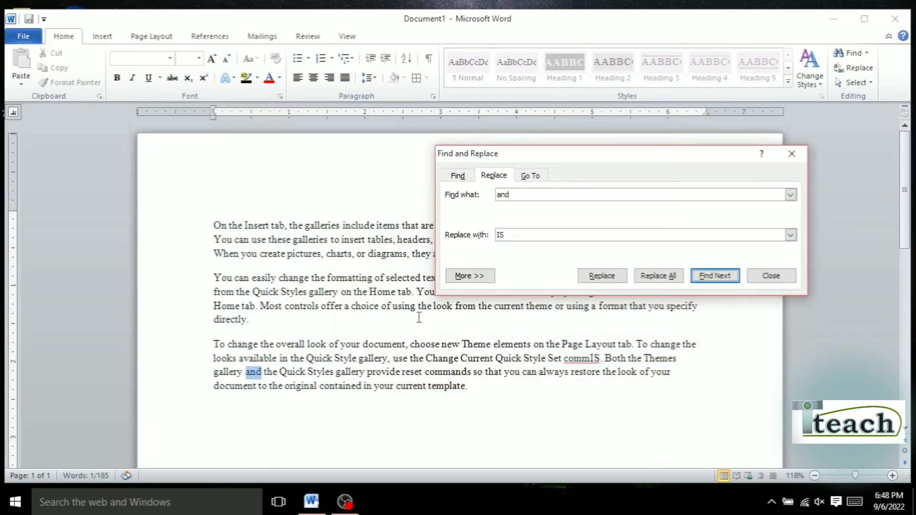
{"action": "left_click", "coordinate": [602, 276]}
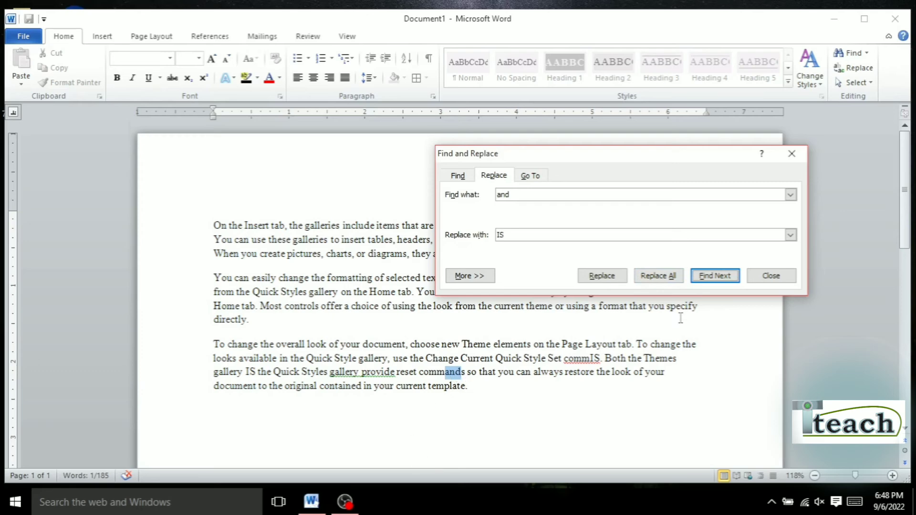
Step: Replace all remaining "and" matches with "IS" and close the Find and Replace dialog
{"action": "left_click", "coordinate": [657, 277]}
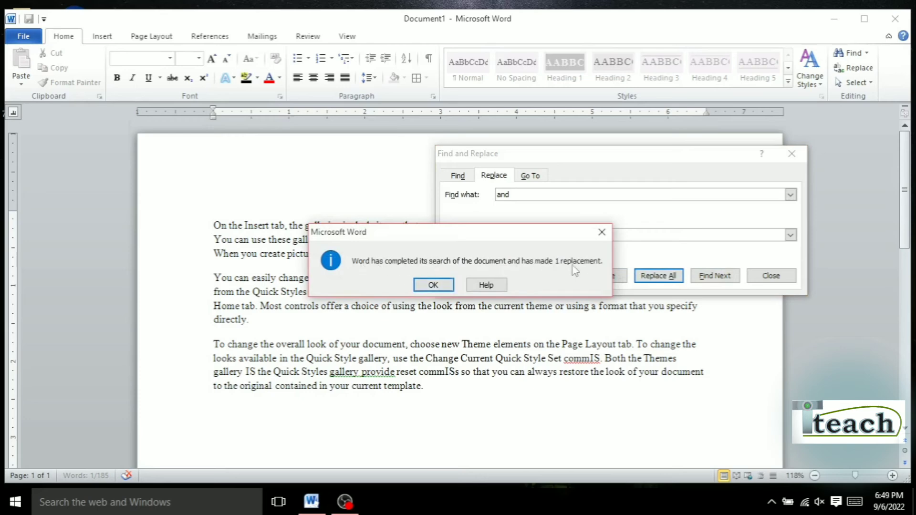
{"action": "left_click", "coordinate": [429, 285]}
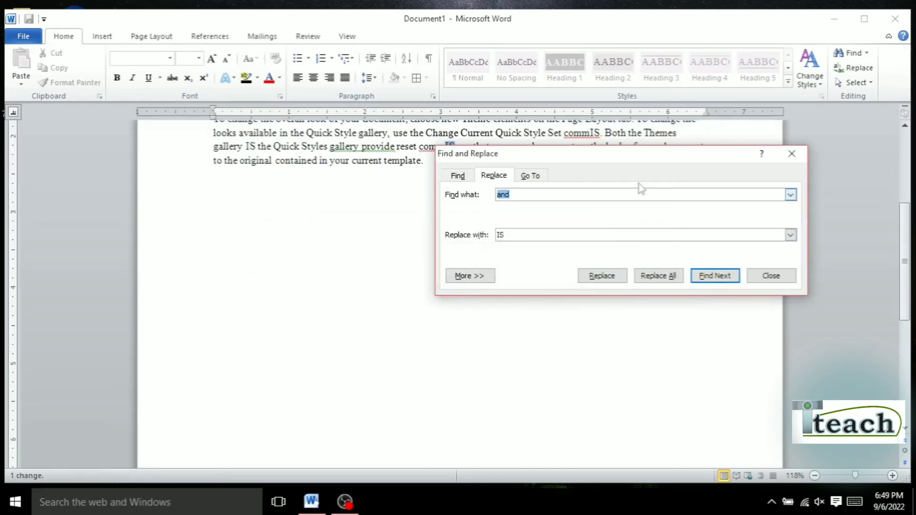
{"action": "left_click_drag", "start_coordinate": [641, 157], "coordinate": [517, 325]}
{"action": "left_click", "coordinate": [514, 269]}
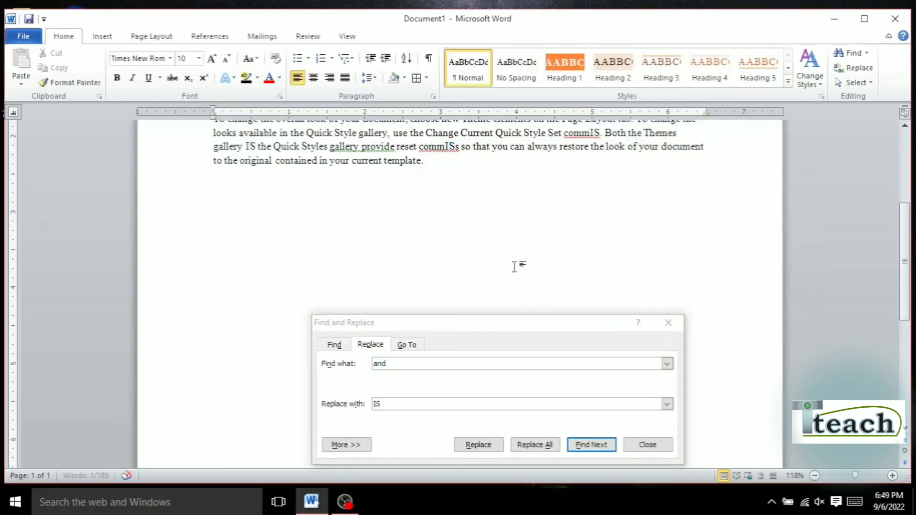
{"action": "left_click", "coordinate": [668, 323]}
{"action": "scroll", "coordinate": [502, 271], "scroll_direction": "up", "scroll_amount": 4}
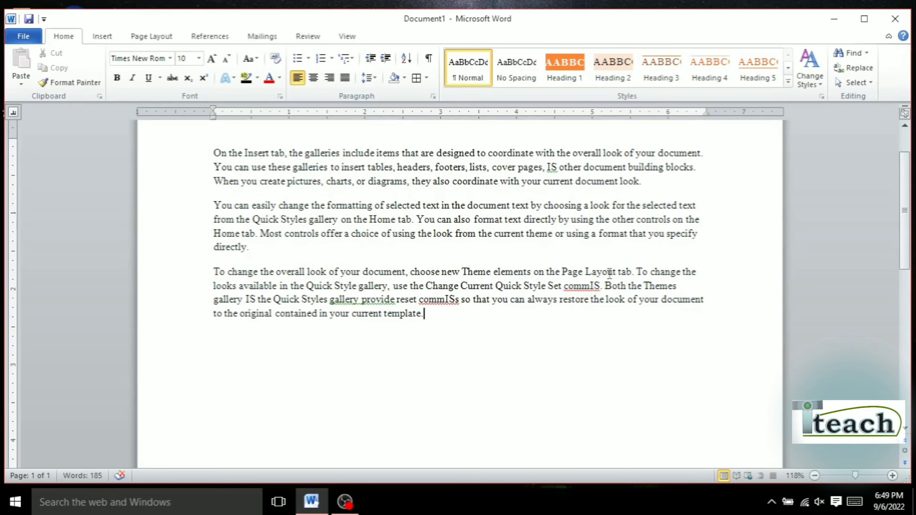
{"action": "left_click", "coordinate": [854, 68]}
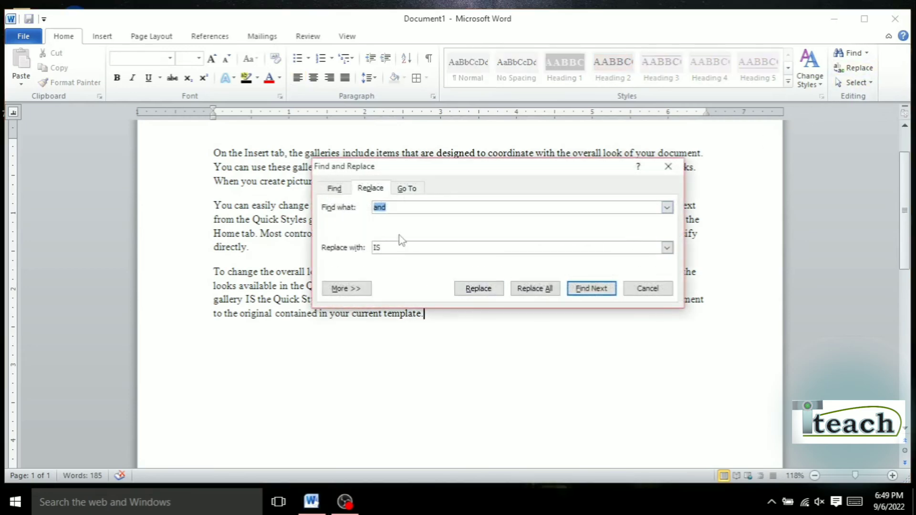
{"action": "left_click", "coordinate": [659, 289]}
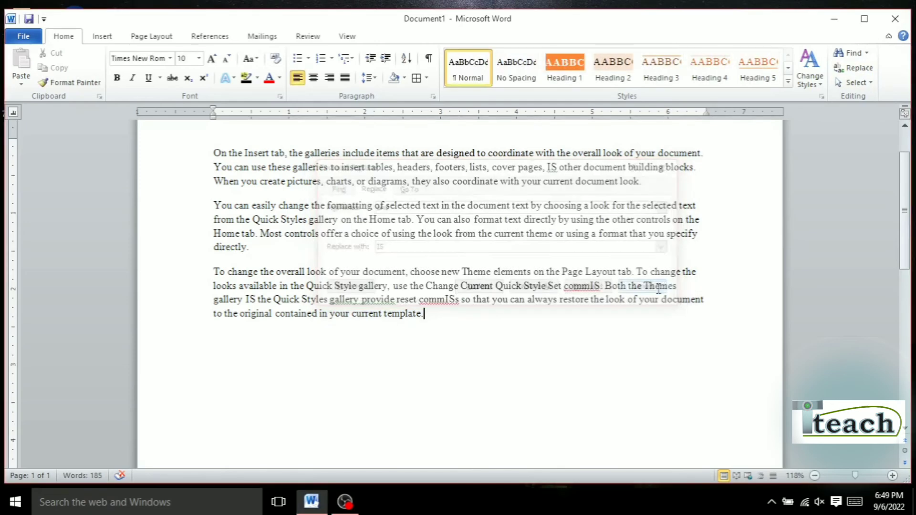
Step: Select the entire document with Select All, reselect all the text manually, and clear the selection
{"action": "left_click", "coordinate": [854, 82]}
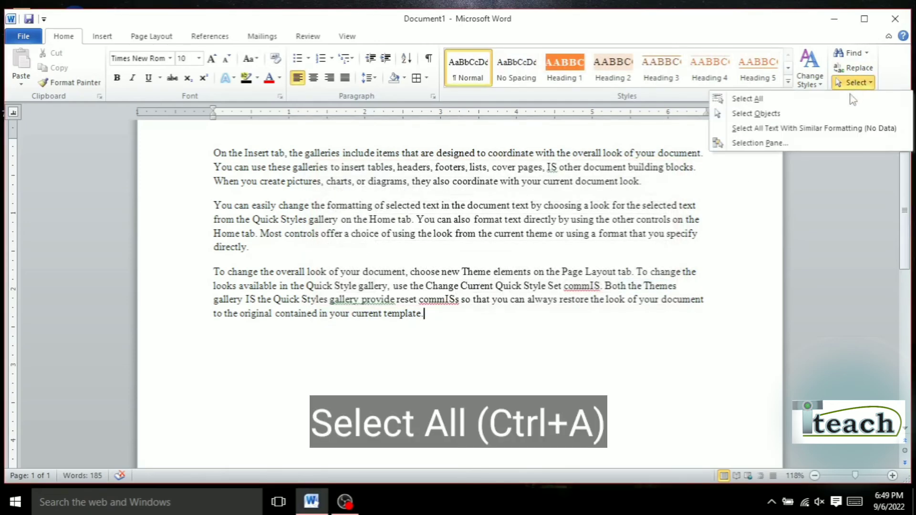
{"action": "left_click", "coordinate": [782, 102]}
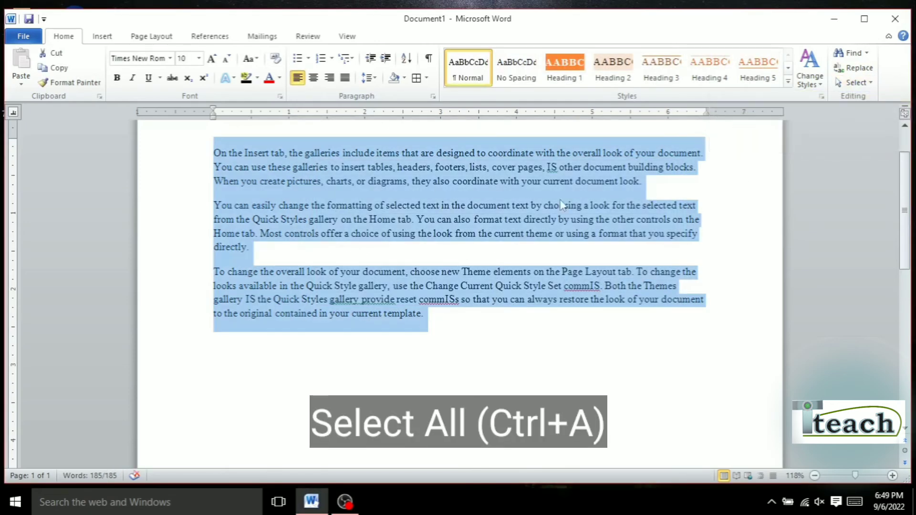
{"action": "left_click", "coordinate": [854, 83]}
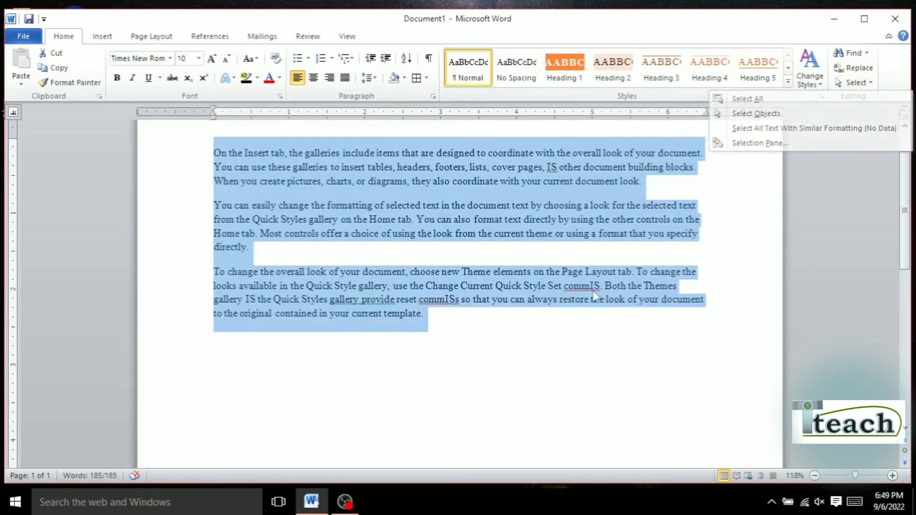
{"action": "left_click", "coordinate": [472, 314]}
{"action": "left_click_drag", "start_coordinate": [474, 324], "coordinate": [148, 125]}
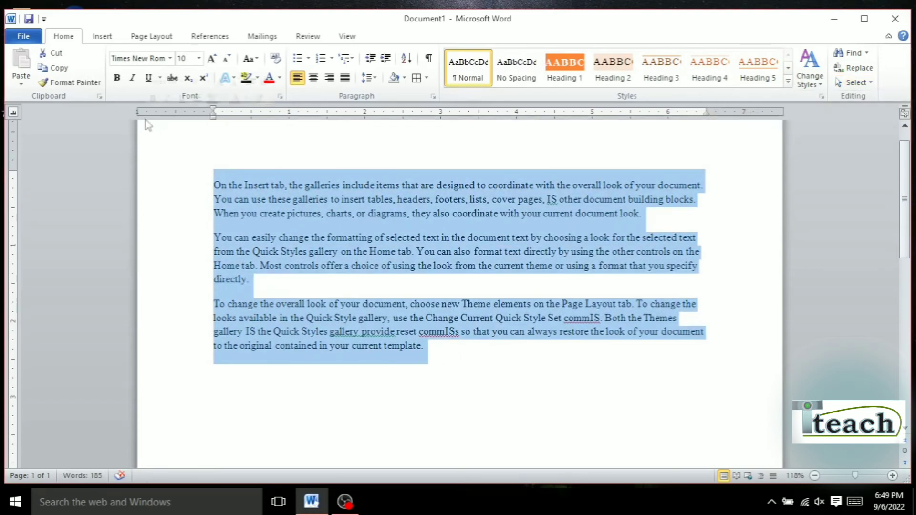
{"action": "left_click", "coordinate": [280, 226]}
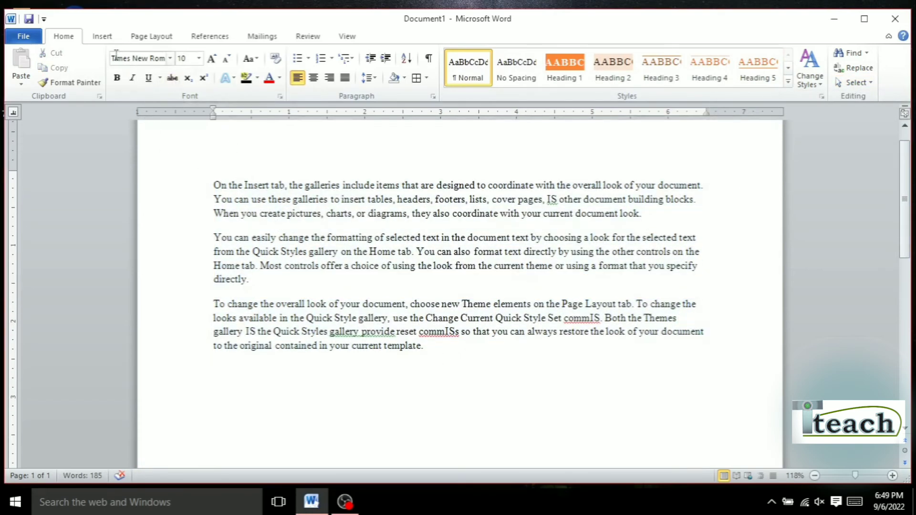
Step: Insert the first picture from the Camera Roll folder after the opening "O" of the first paragraph
{"action": "left_click", "coordinate": [102, 36]}
{"action": "left_click", "coordinate": [146, 64]}
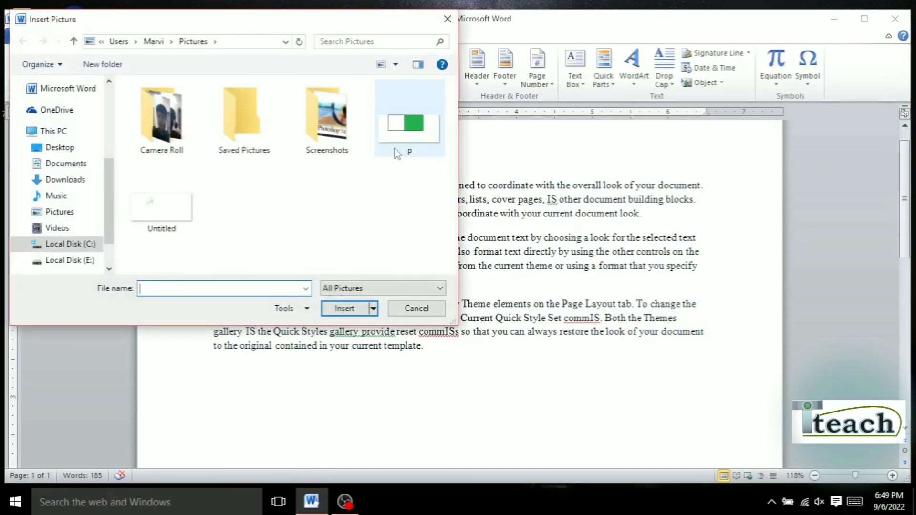
{"action": "left_click", "coordinate": [171, 131]}
{"action": "double_click", "coordinate": [171, 131]}
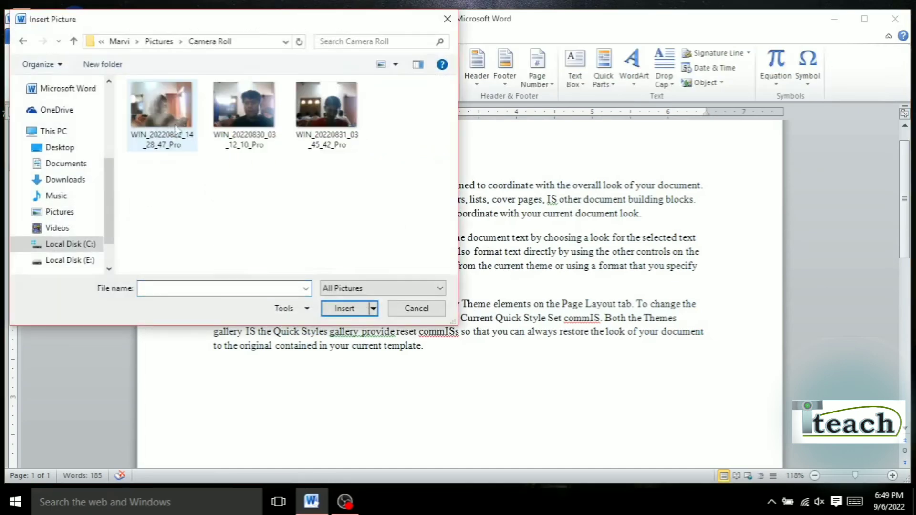
{"action": "double_click", "coordinate": [167, 114]}
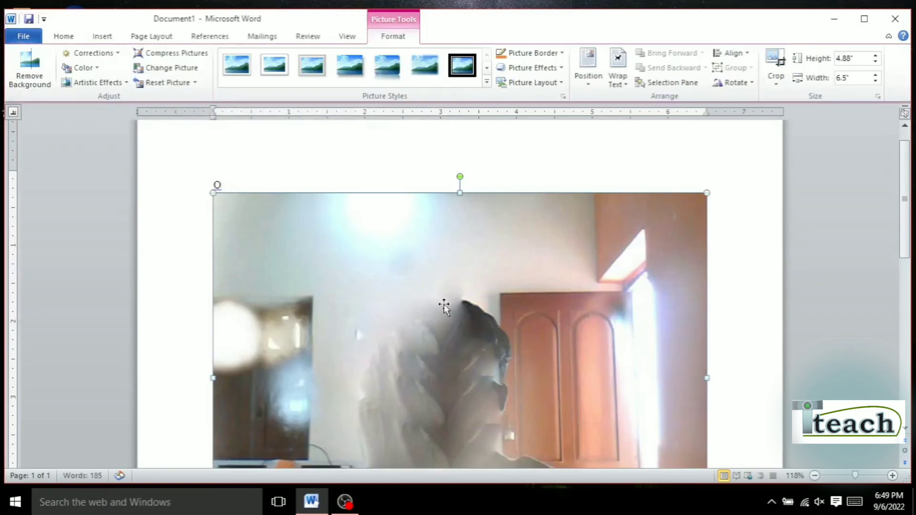
Step: Shrink the inserted picture proportionally to about 1.89" high by 2.51" wide
{"action": "scroll", "coordinate": [475, 285], "scroll_direction": "down", "scroll_amount": 5}
{"action": "scroll", "coordinate": [431, 271], "scroll_direction": "up", "scroll_amount": 3}
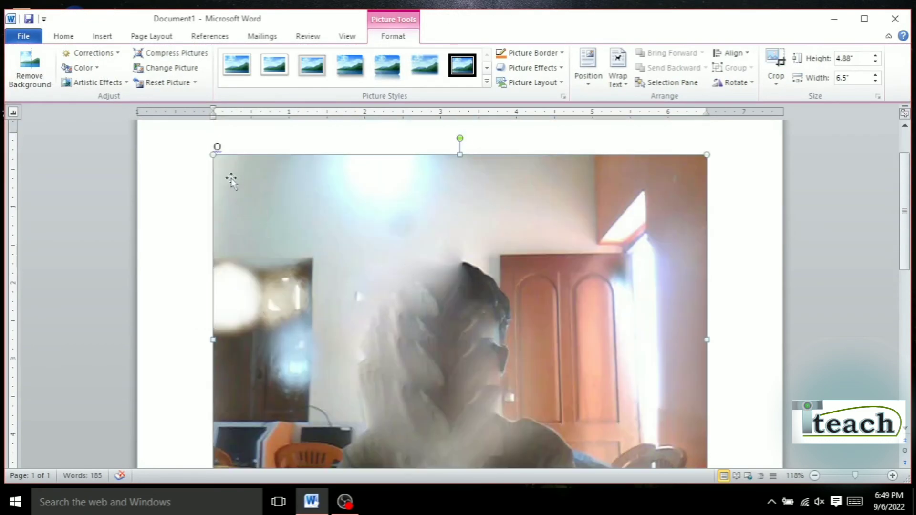
{"action": "left_click_drag", "start_coordinate": [213, 154], "coordinate": [515, 381]}
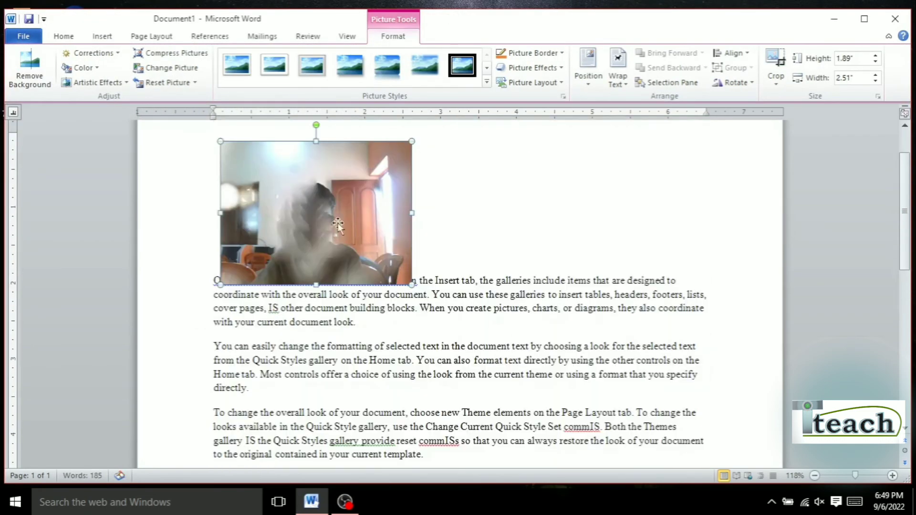
Step: Select text in the lower paragraphs and move the third paragraph's opening, through "Change Current Quick Style", to before the picture
{"action": "left_click", "coordinate": [442, 337]}
{"action": "left_click_drag", "start_coordinate": [593, 374], "coordinate": [418, 346]}
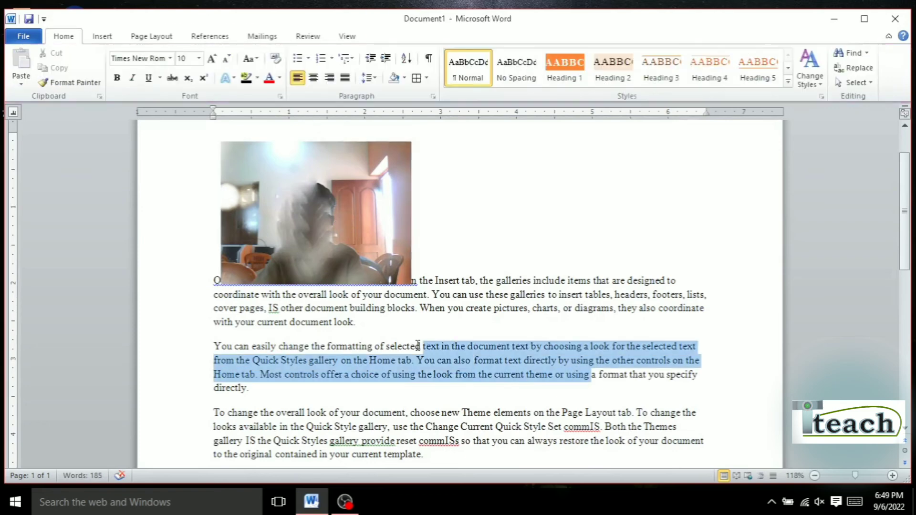
{"action": "left_click_drag", "start_coordinate": [547, 426], "coordinate": [468, 391]}
{"action": "left_click_drag", "start_coordinate": [449, 413], "coordinate": [288, 214]}
{"action": "left_click", "coordinate": [458, 374]}
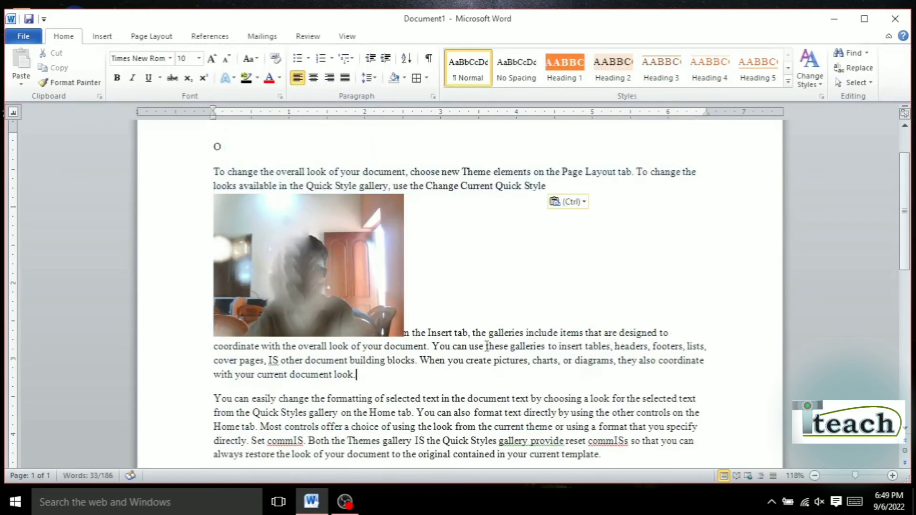
Step: Move the picture up beside the single "O" in the first line and select the word "the" in the paragraph below
{"action": "left_click_drag", "start_coordinate": [308, 246], "coordinate": [249, 148]}
{"action": "left_click_drag", "start_coordinate": [484, 371], "coordinate": [288, 270]}
{"action": "double_click", "coordinate": [488, 385]}
{"action": "double_click", "coordinate": [403, 333]}
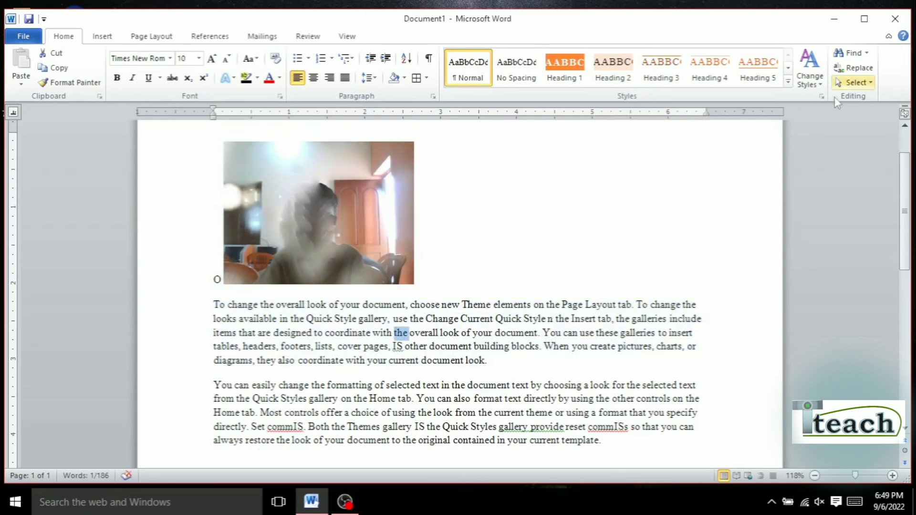
Step: Turn on Select Objects and alternately select the picture and text in the paragraph below it
{"action": "left_click", "coordinate": [556, 333]}
{"action": "left_click", "coordinate": [859, 82]}
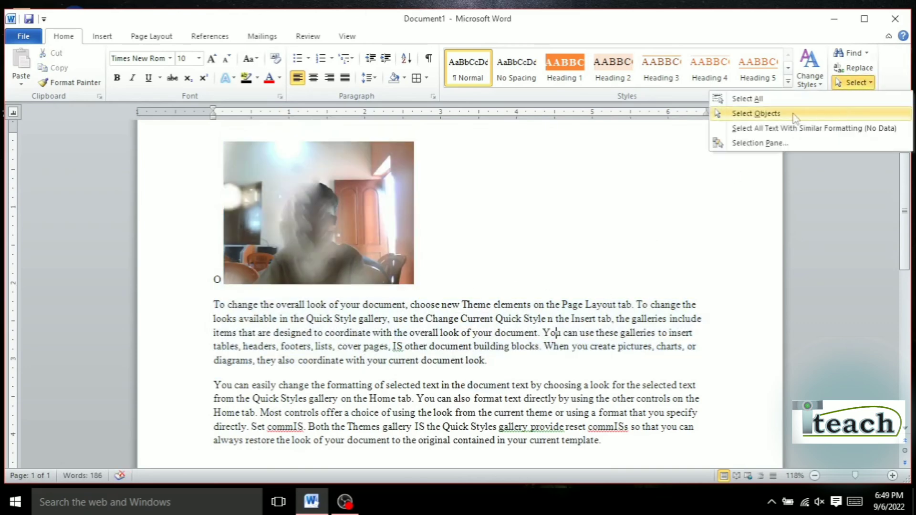
{"action": "left_click", "coordinate": [781, 115]}
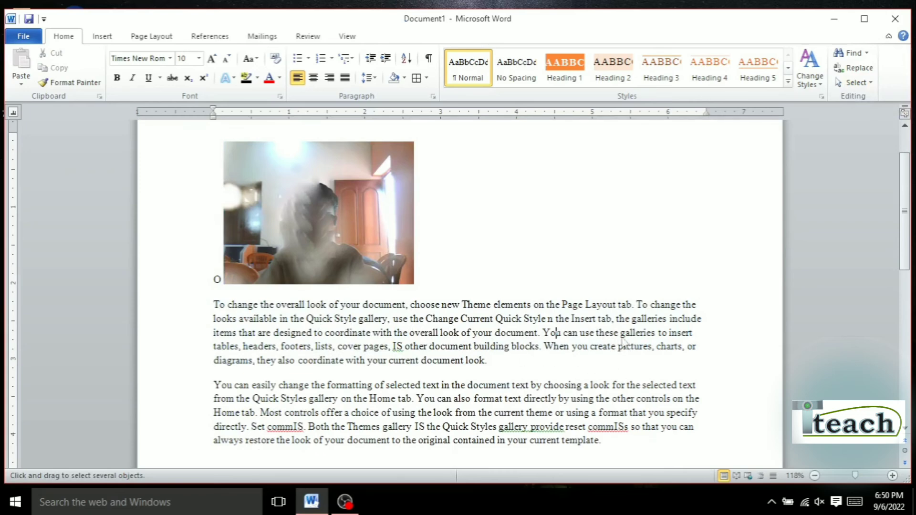
{"action": "left_click", "coordinate": [343, 217]}
{"action": "triple_click", "coordinate": [373, 329]}
{"action": "left_click", "coordinate": [347, 260]}
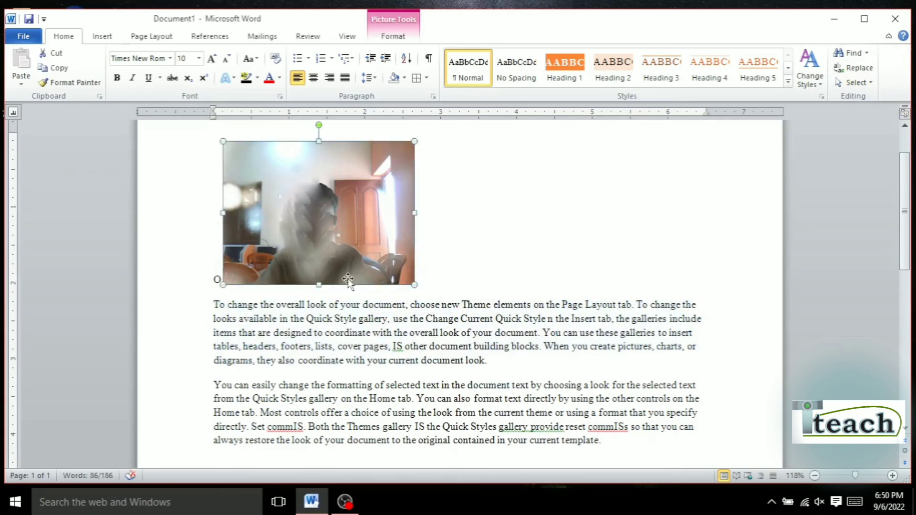
{"action": "left_click", "coordinate": [357, 325]}
{"action": "left_click", "coordinate": [352, 250]}
{"action": "left_click", "coordinate": [399, 354]}
{"action": "left_click_drag", "start_coordinate": [456, 352], "coordinate": [340, 306]}
{"action": "left_click", "coordinate": [343, 238]}
{"action": "left_click", "coordinate": [341, 307]}
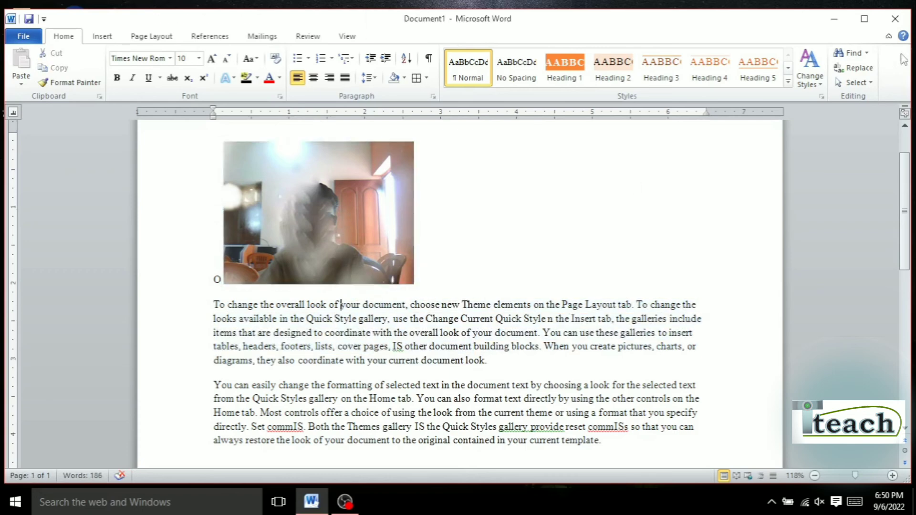
Step: Select the picture with Select Objects turned on, turn the mode off, and select the word "elements" in the first paragraph
{"action": "left_click", "coordinate": [853, 83]}
{"action": "left_click", "coordinate": [755, 113]}
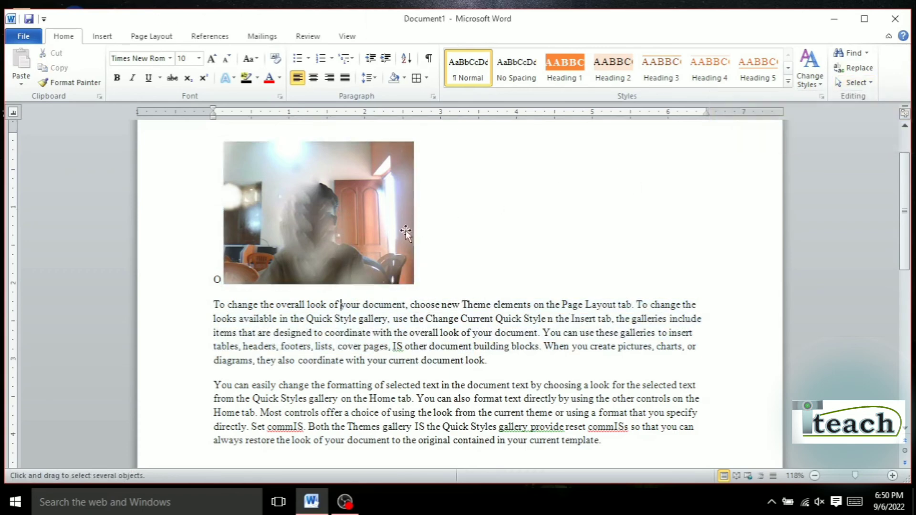
{"action": "left_click", "coordinate": [389, 240]}
{"action": "left_click", "coordinate": [859, 83]}
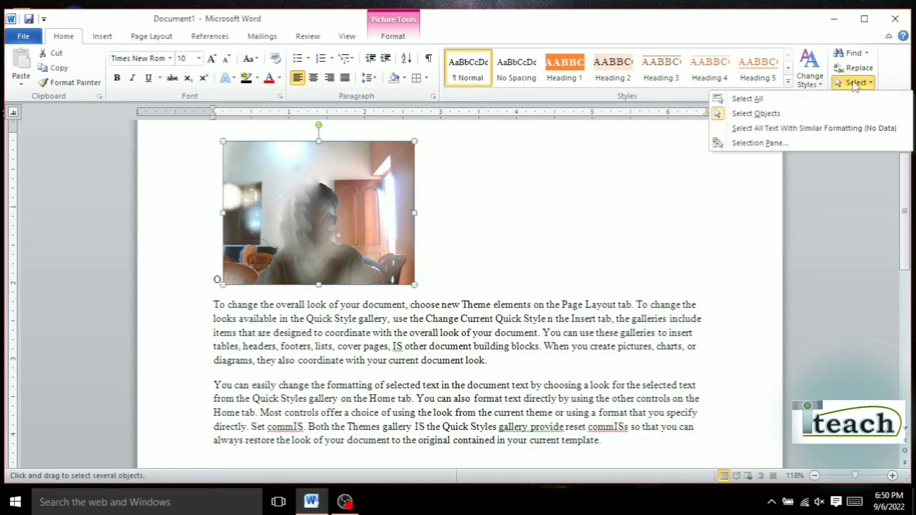
{"action": "left_click", "coordinate": [753, 114]}
{"action": "left_click", "coordinate": [519, 297]}
{"action": "double_click", "coordinate": [513, 304]}
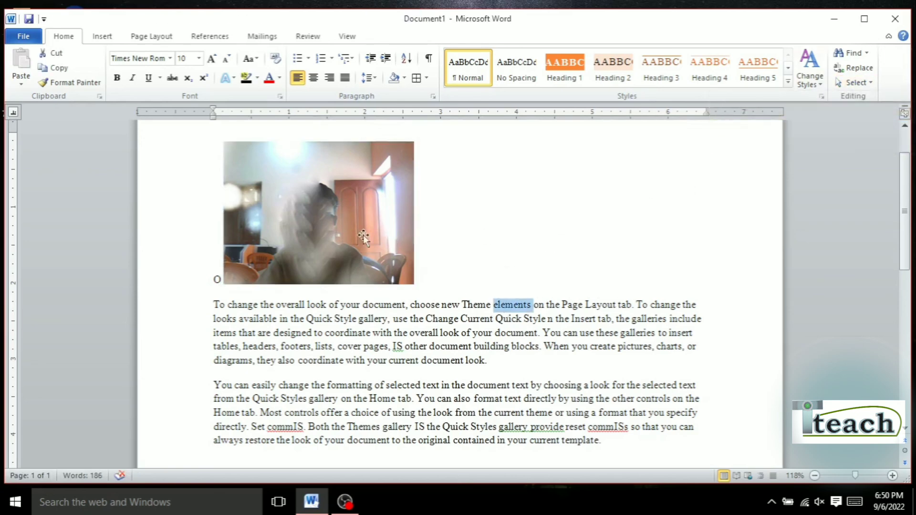
Step: Delete the picture and the single "O" line above the first paragraph
{"action": "left_click", "coordinate": [362, 235]}
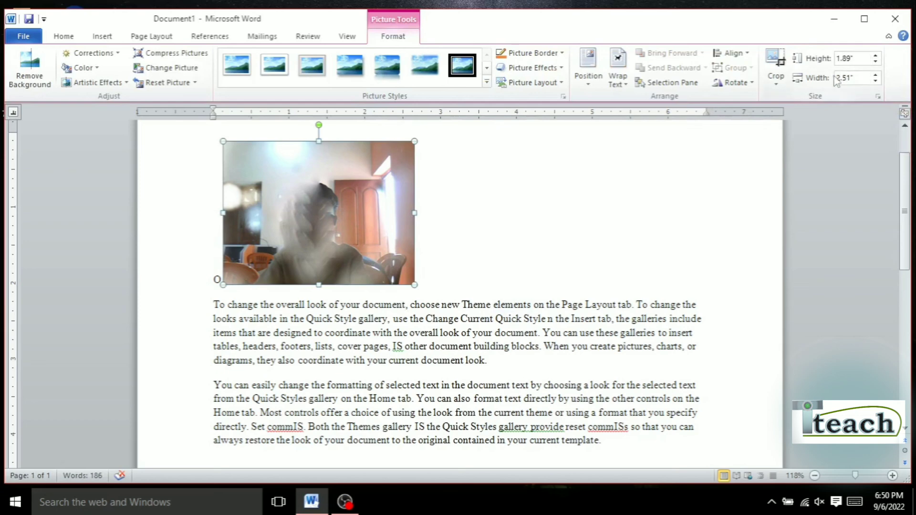
{"action": "left_click", "coordinate": [65, 36]}
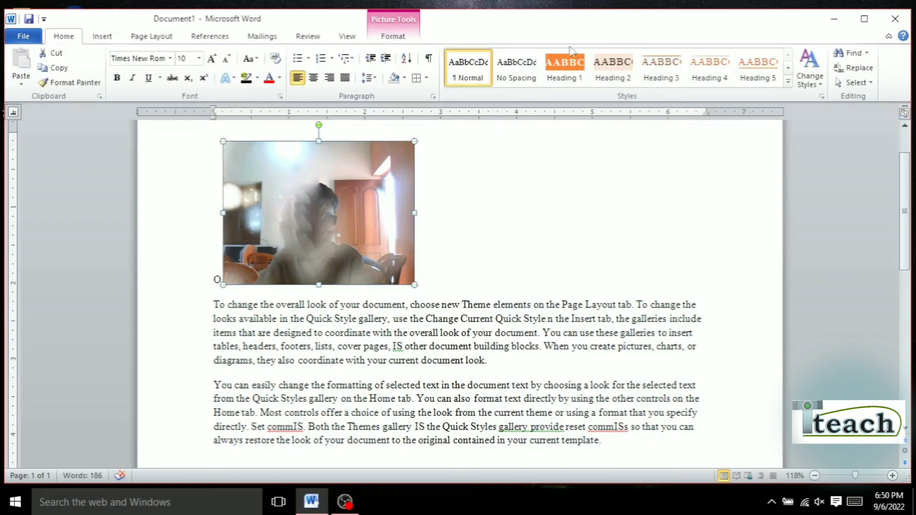
{"action": "left_click", "coordinate": [860, 83]}
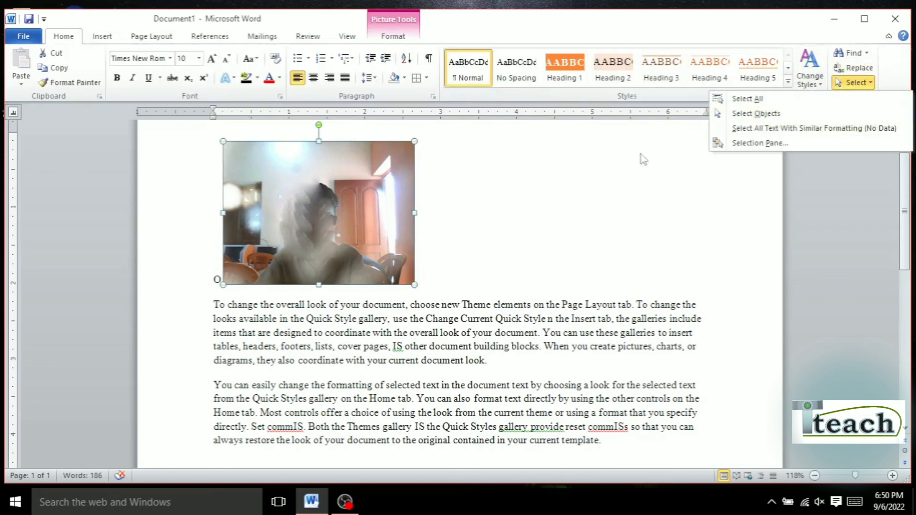
{"action": "left_click", "coordinate": [290, 188]}
{"action": "key", "text": "Delete"}
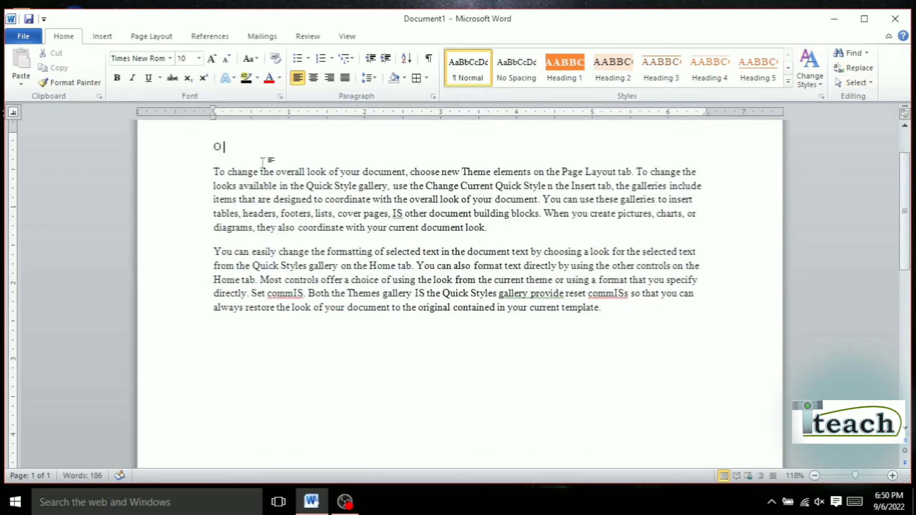
{"action": "key", "text": "BackSpace"}
{"action": "key", "text": "Delete"}
{"action": "scroll", "coordinate": [286, 200], "scroll_direction": "up", "scroll_amount": 1}
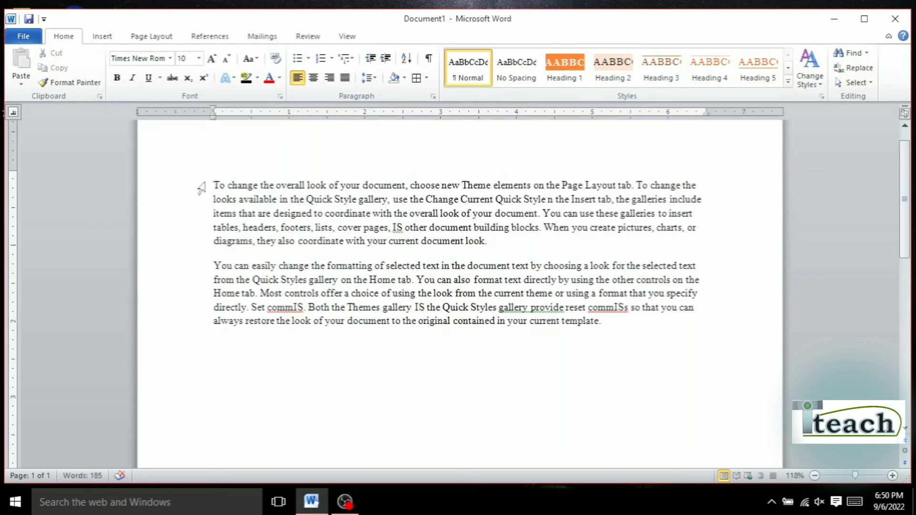
Step: Make the first paragraph's opening line and the second paragraph's lines from "Home tab" to "so that you can" bold, underlined and size 11
{"action": "left_click_drag", "start_coordinate": [214, 185], "coordinate": [690, 189]}
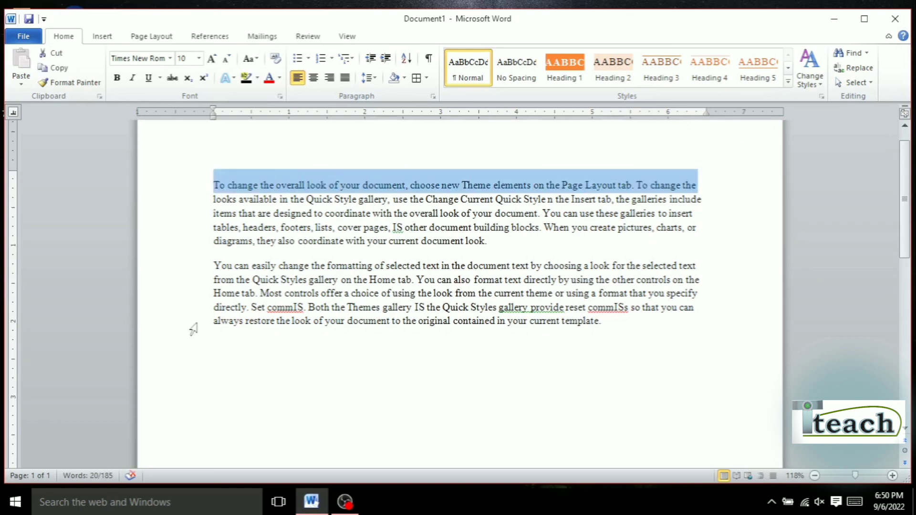
{"action": "left_click_drag", "start_coordinate": [211, 294], "coordinate": [255, 294]}
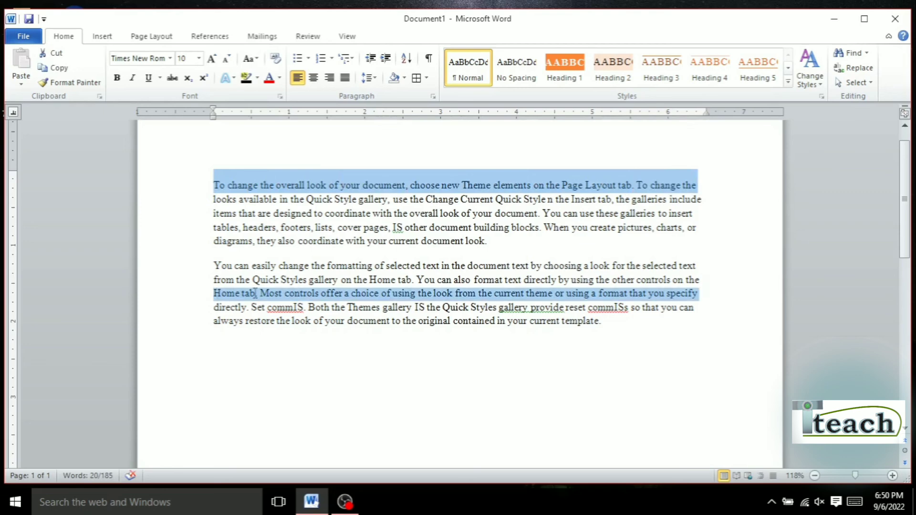
{"action": "left_click_drag", "start_coordinate": [685, 296], "coordinate": [695, 310]}
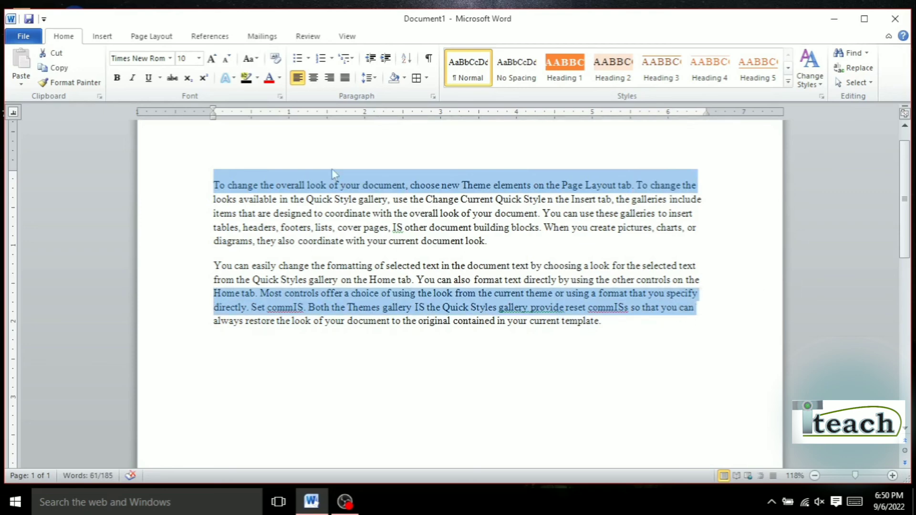
{"action": "left_click", "coordinate": [117, 78]}
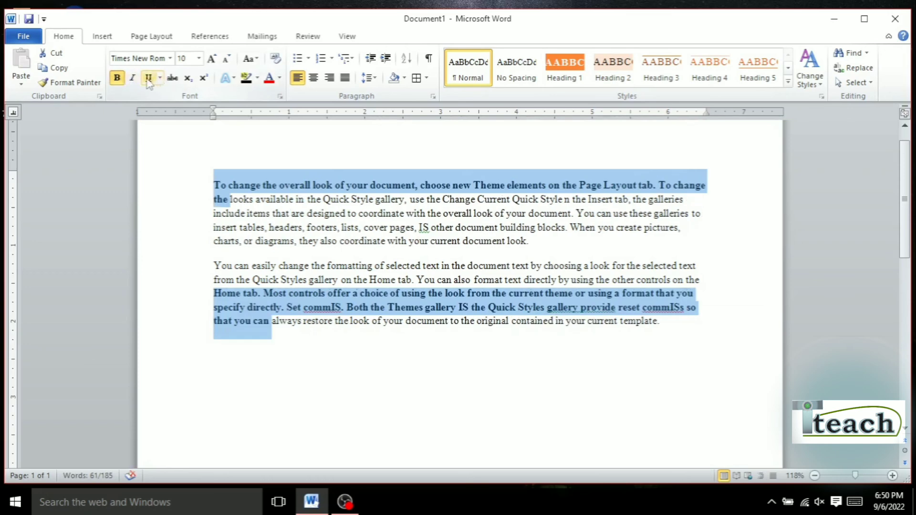
{"action": "left_click", "coordinate": [150, 82]}
{"action": "left_click", "coordinate": [212, 60]}
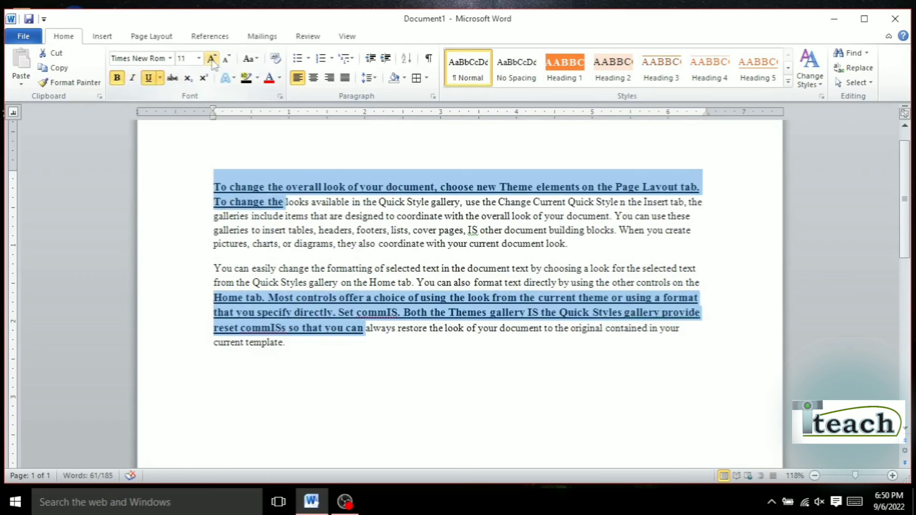
Step: Set the font colour of the bold underlined passages to standard Blue and deselect them
{"action": "left_click", "coordinate": [279, 78]}
{"action": "left_click", "coordinate": [286, 94]}
{"action": "left_click", "coordinate": [280, 77]}
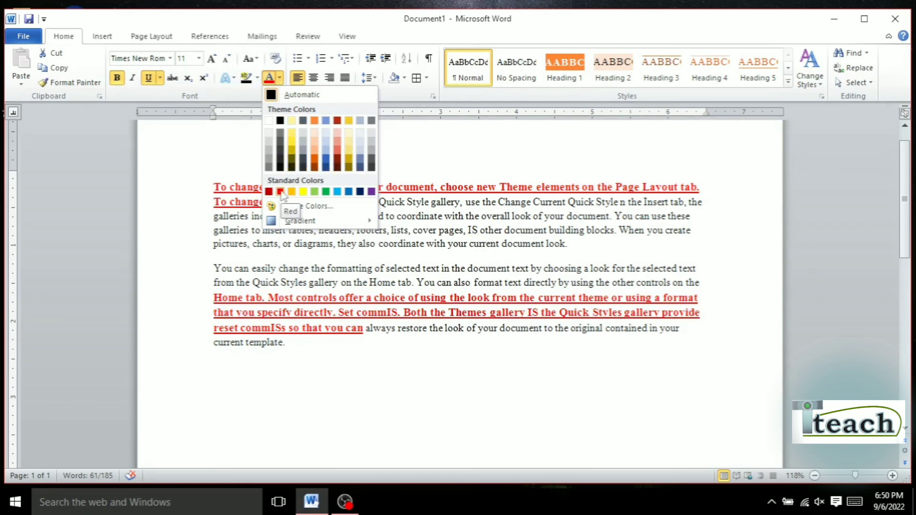
{"action": "left_click", "coordinate": [349, 191]}
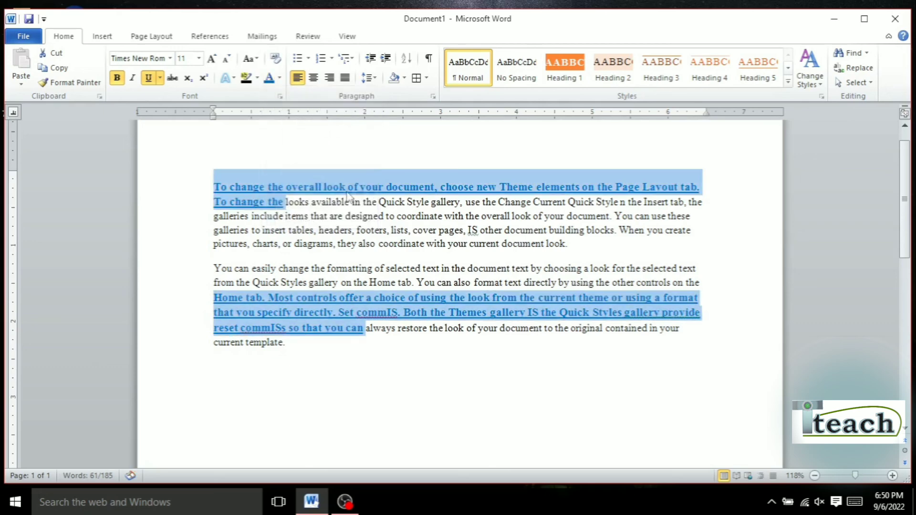
{"action": "left_click", "coordinate": [358, 187]}
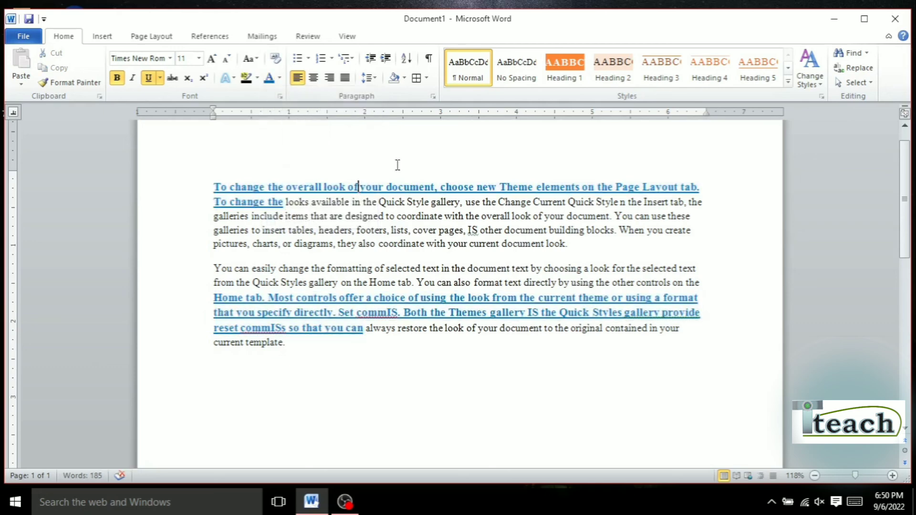
Step: Select all text formatted like the blue opening line, reapply the similar-formatting selection, and clear it
{"action": "left_click", "coordinate": [853, 83]}
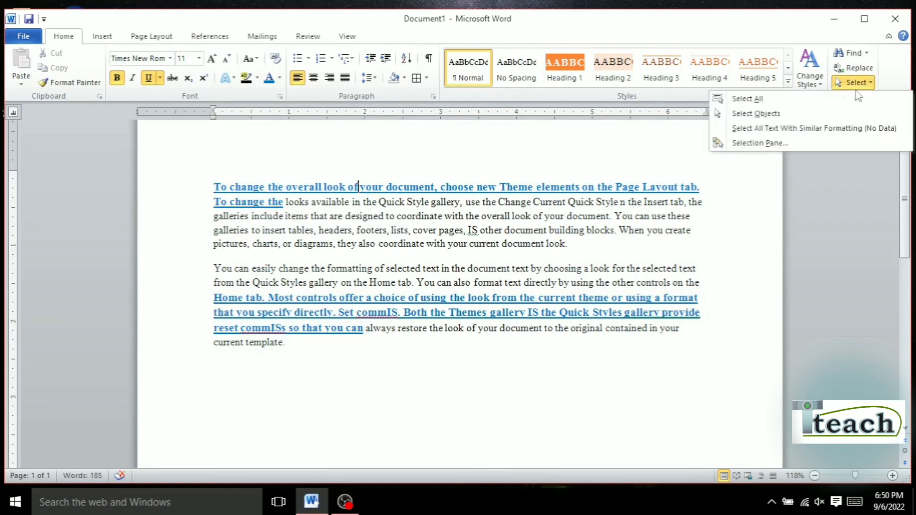
{"action": "left_click", "coordinate": [788, 129]}
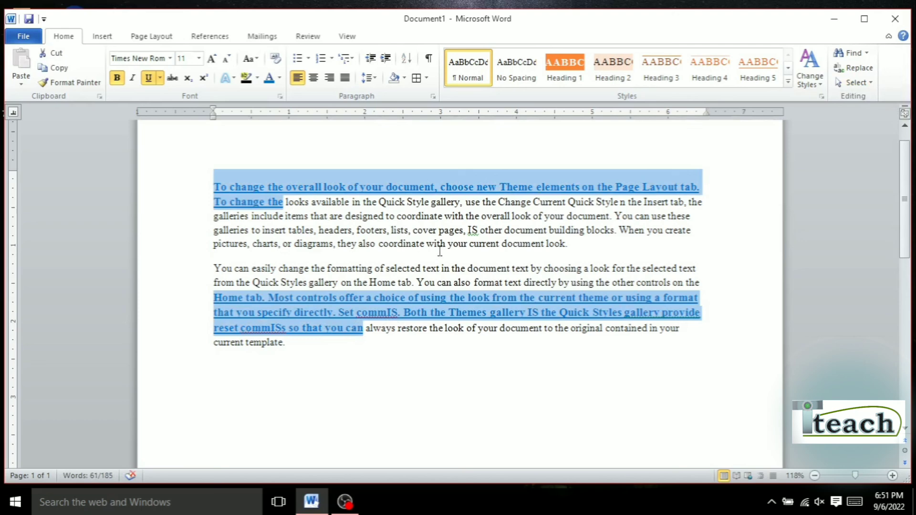
{"action": "left_click", "coordinate": [853, 83]}
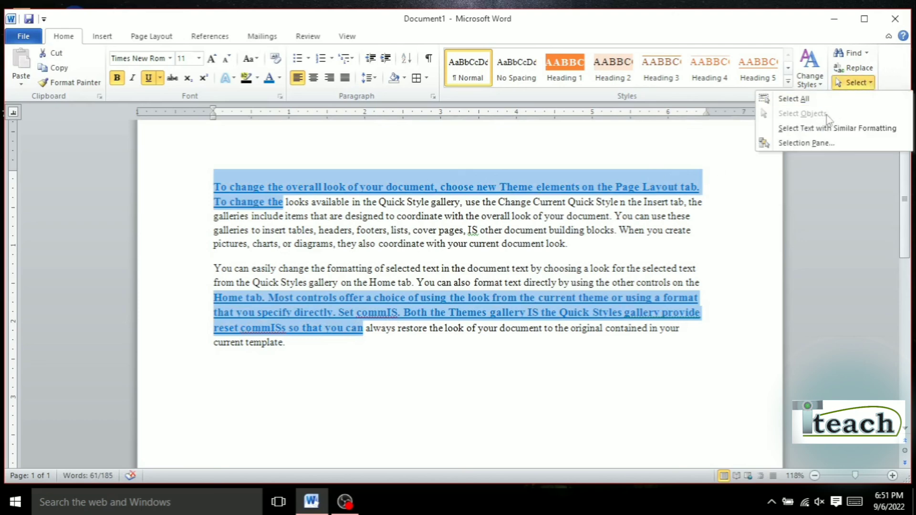
{"action": "left_click", "coordinate": [821, 129]}
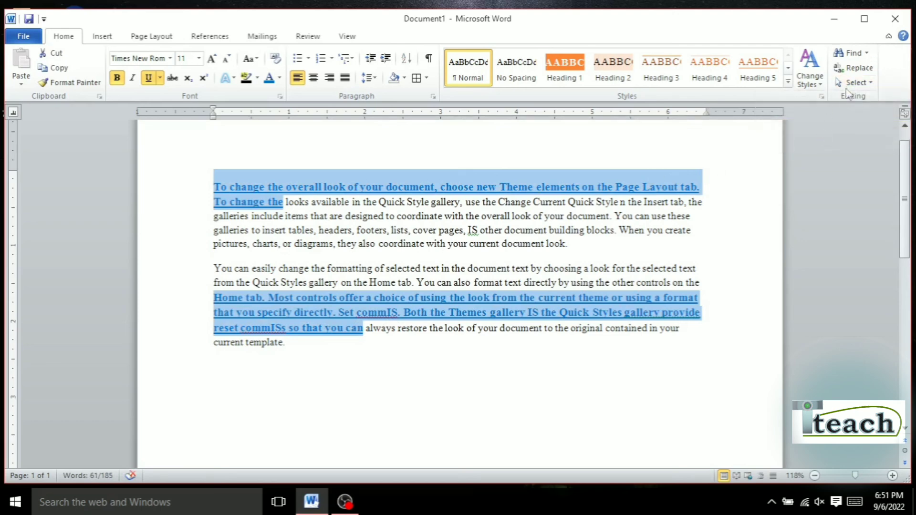
{"action": "left_click", "coordinate": [605, 202]}
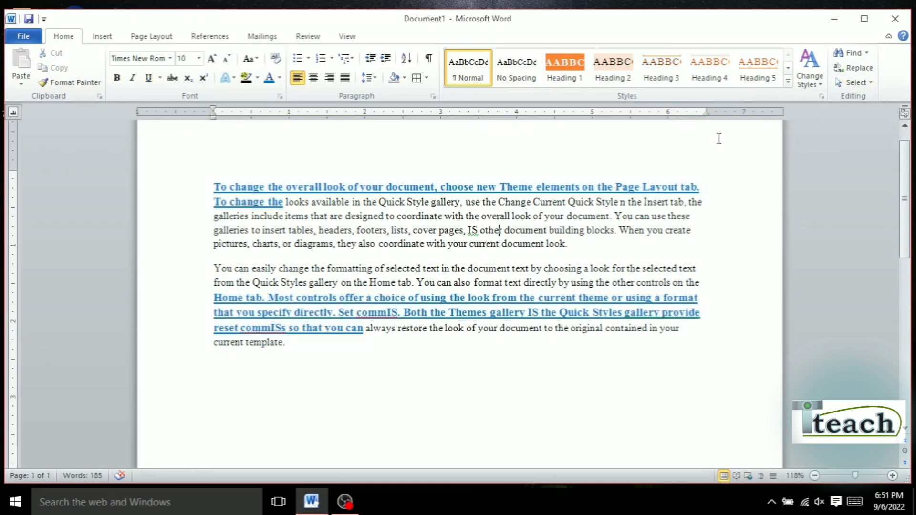
Step: Select the entire document text, and clear the selection by placing the cursor in the blue opening line
{"action": "left_click", "coordinate": [853, 83]}
{"action": "left_click", "coordinate": [811, 98]}
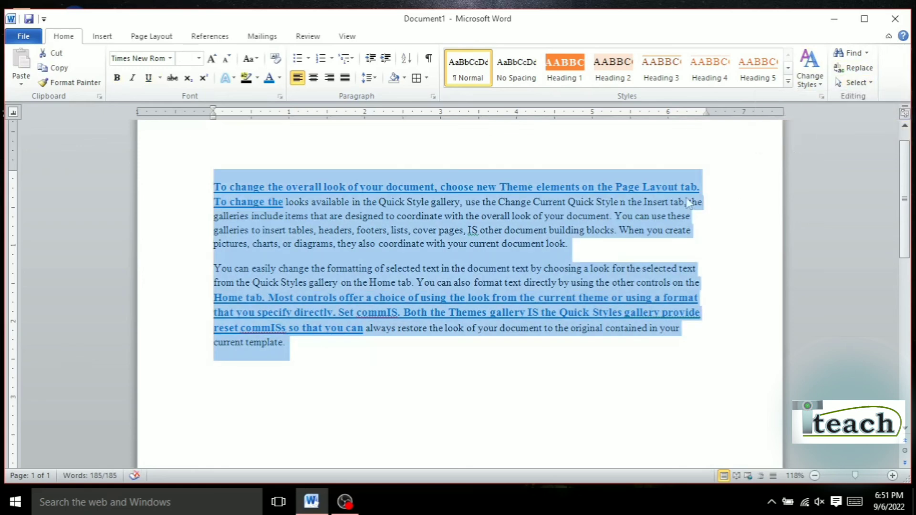
{"action": "left_click", "coordinate": [347, 187]}
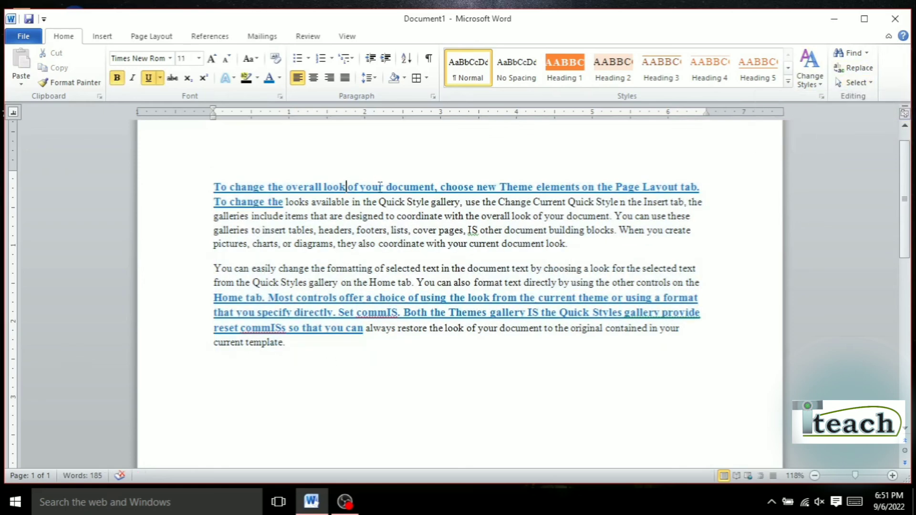
Step: Select the text with the same formatting as the blue opening line again, and deselect it
{"action": "left_click", "coordinate": [854, 83]}
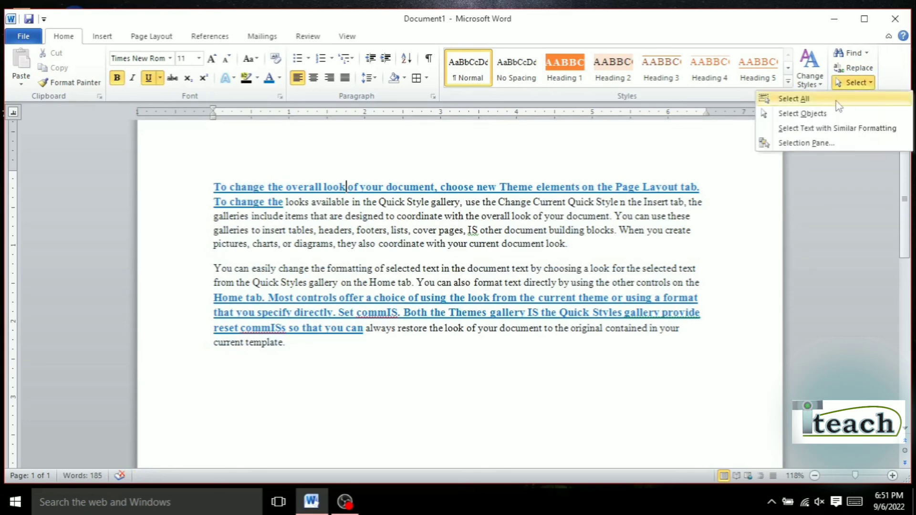
{"action": "left_click", "coordinate": [804, 129]}
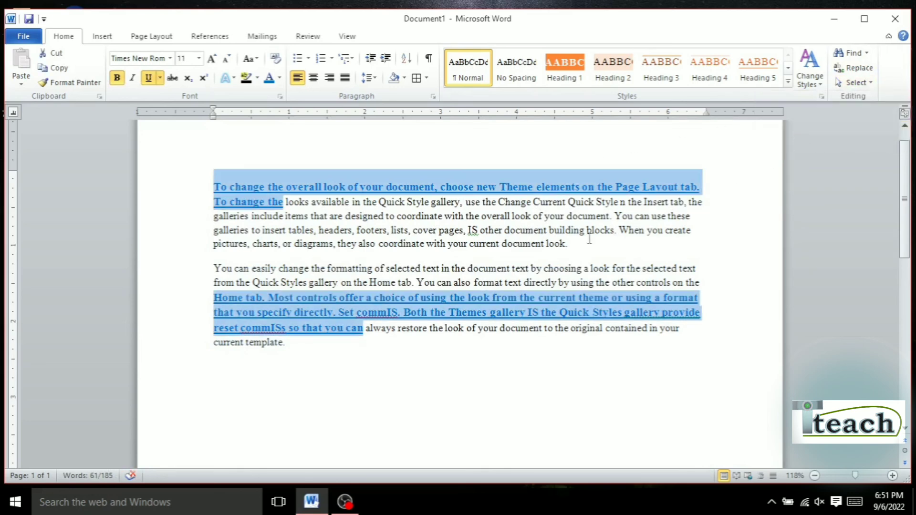
{"action": "left_click", "coordinate": [524, 245]}
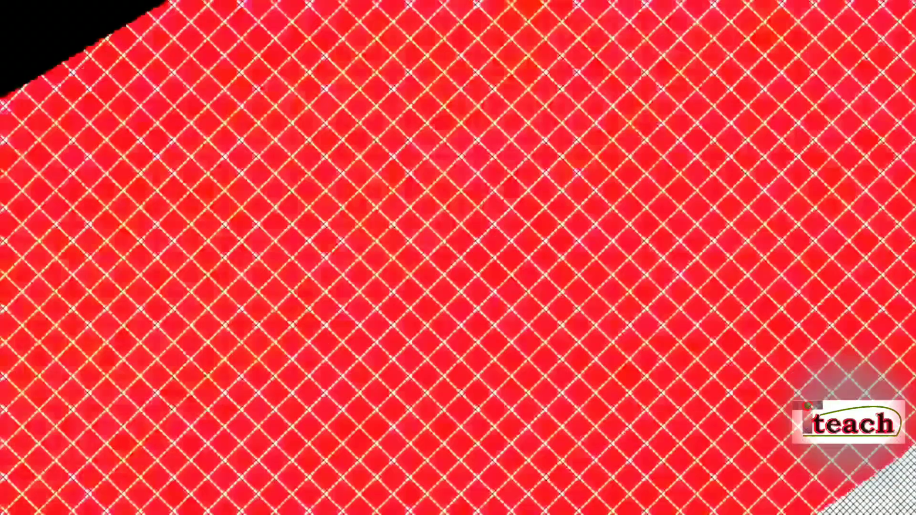